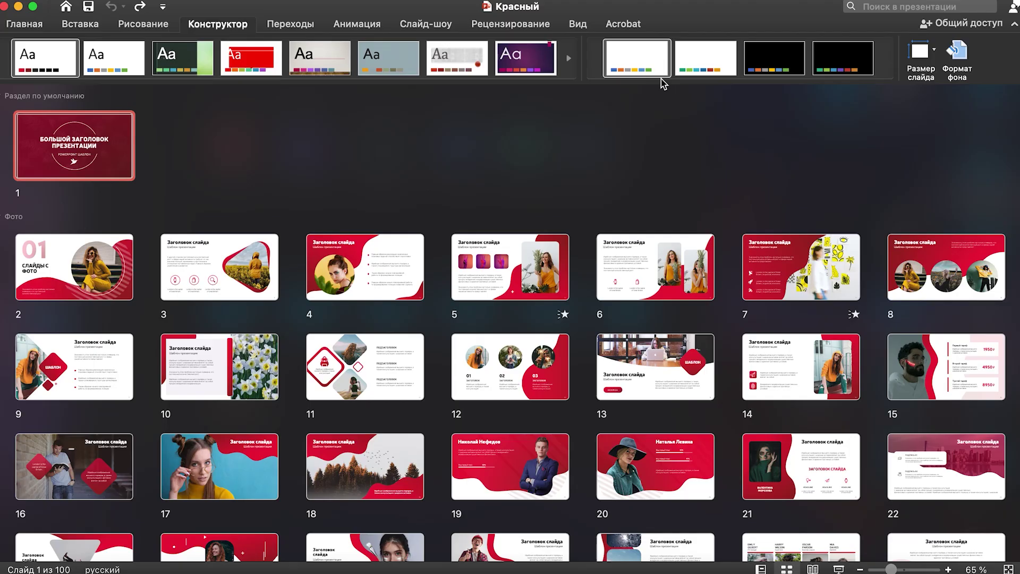
Recolour the 100-slide template by applying its green colour variant on Конструктор.
left_click(675, 75)
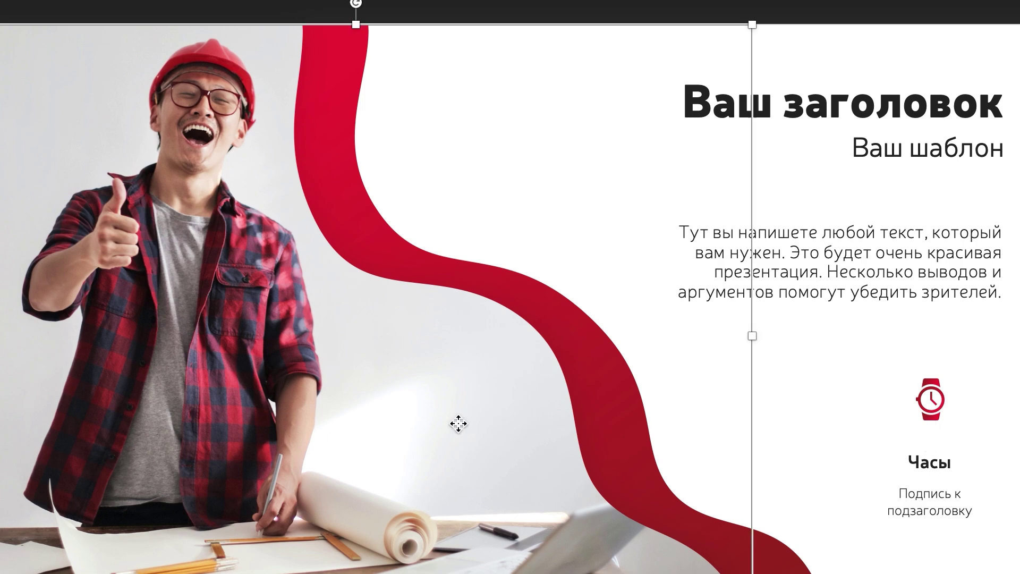
Delete the slide's photo and insert a new picture into the empty placeholder.
key("Delete")
left_click(352, 335)
double_click(219, 62)
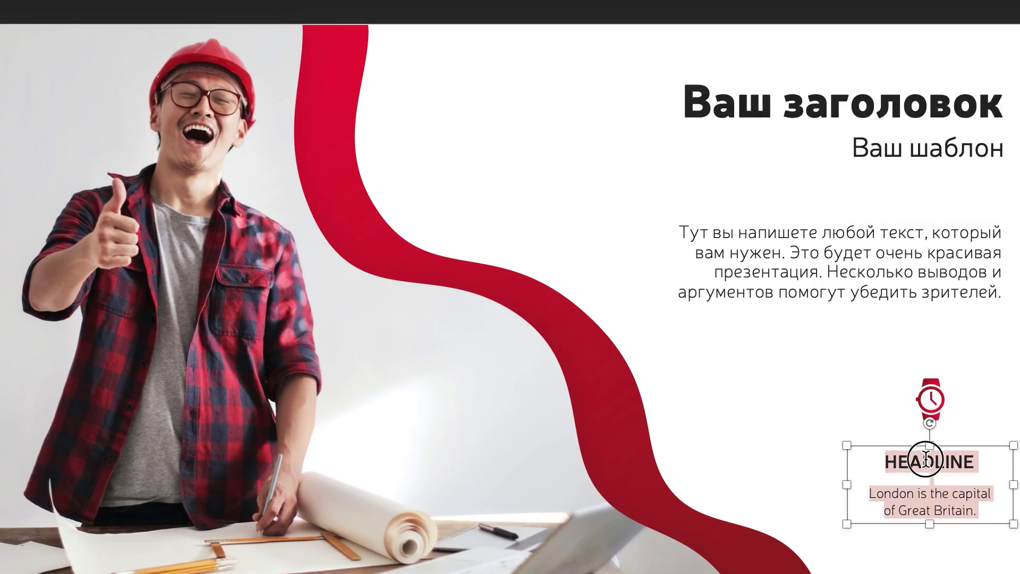
Scroll the Бизнес презентация slide grid down to slides 17–32.
scroll(1016, 306, "down", 3)
scroll(1015, 305, "down", 3)
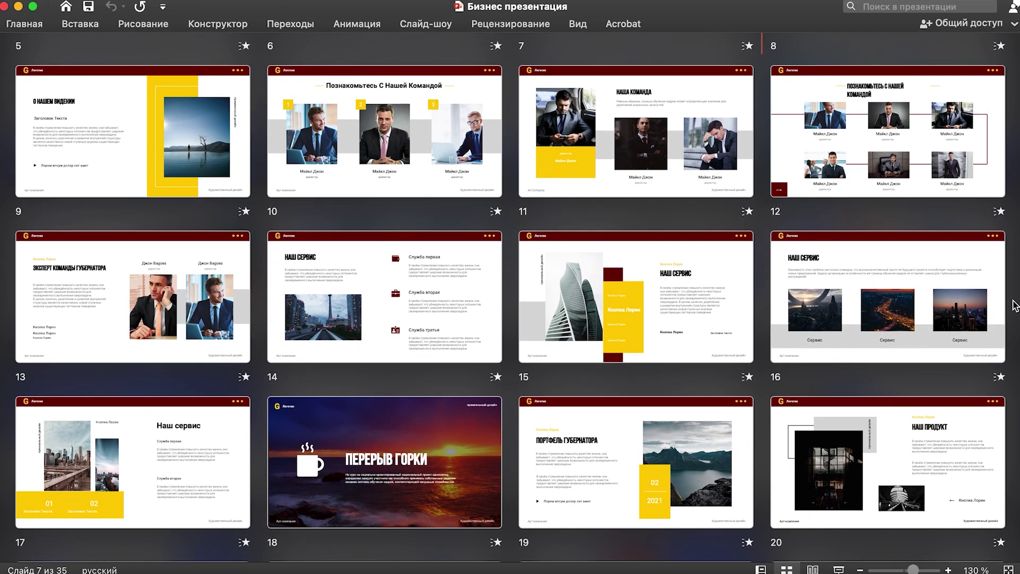
scroll(1015, 305, "down", 1)
scroll(1016, 306, "down", 2)
scroll(1015, 305, "down", 1)
scroll(1015, 305, "down", 1)
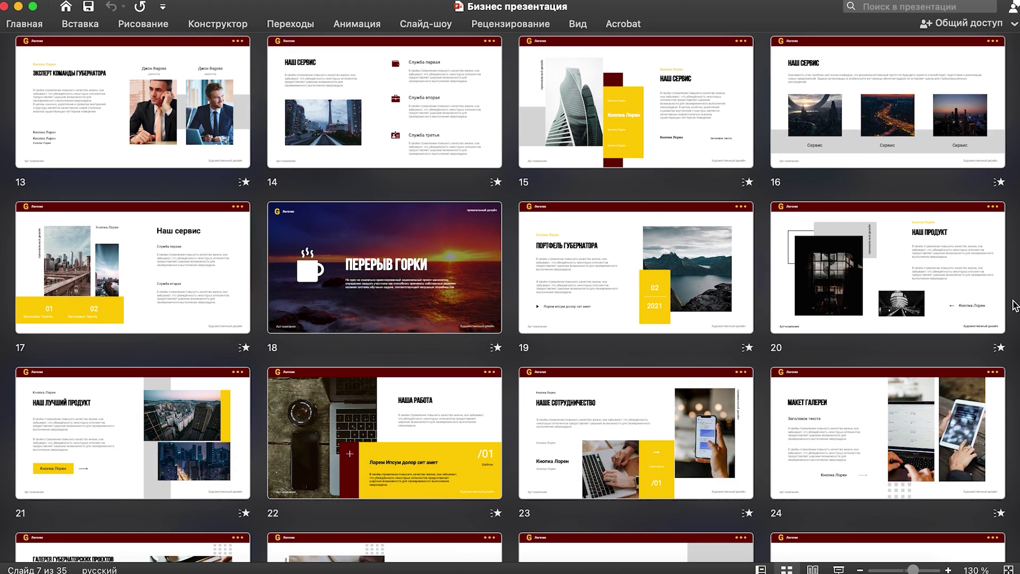
scroll(1015, 305, "down", 2)
scroll(1015, 306, "down", 2)
scroll(1015, 306, "down", 1)
scroll(1015, 306, "down", 2)
scroll(1015, 305, "down", 1)
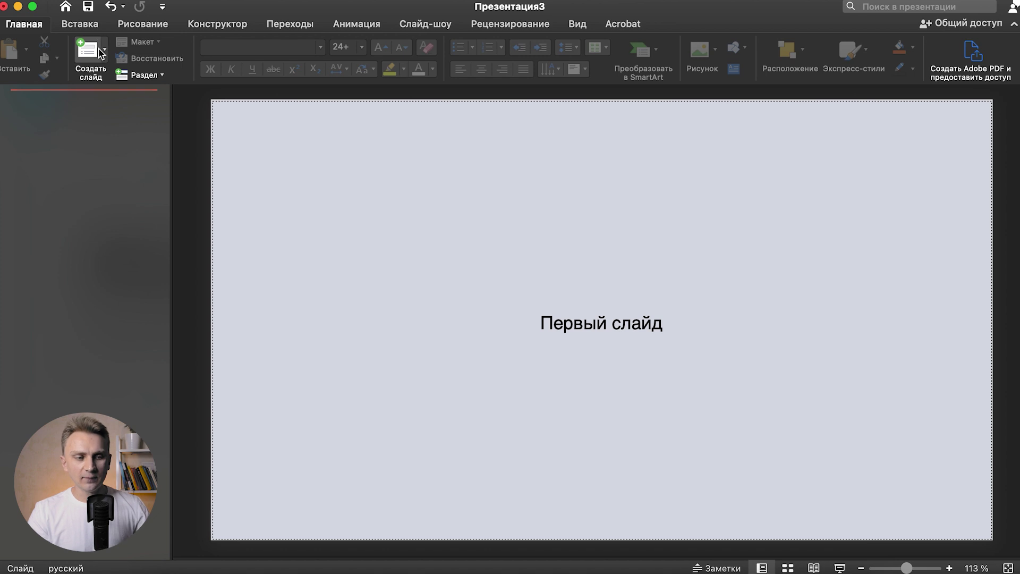
Preview the Создать слайд layouts, then open Презентация3 in Образец слайдов view.
left_click(104, 50)
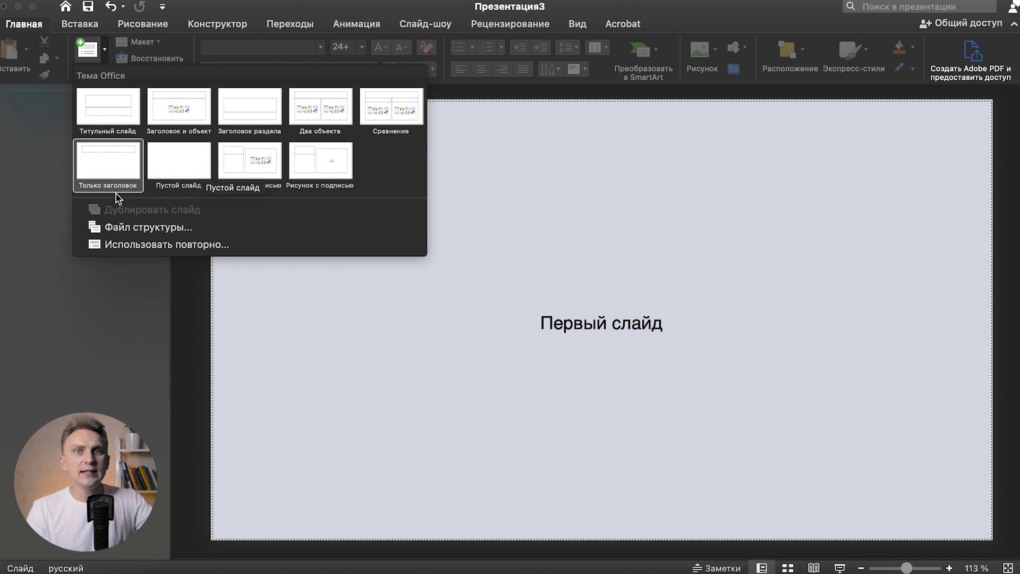
left_click(24, 190)
left_click(579, 24)
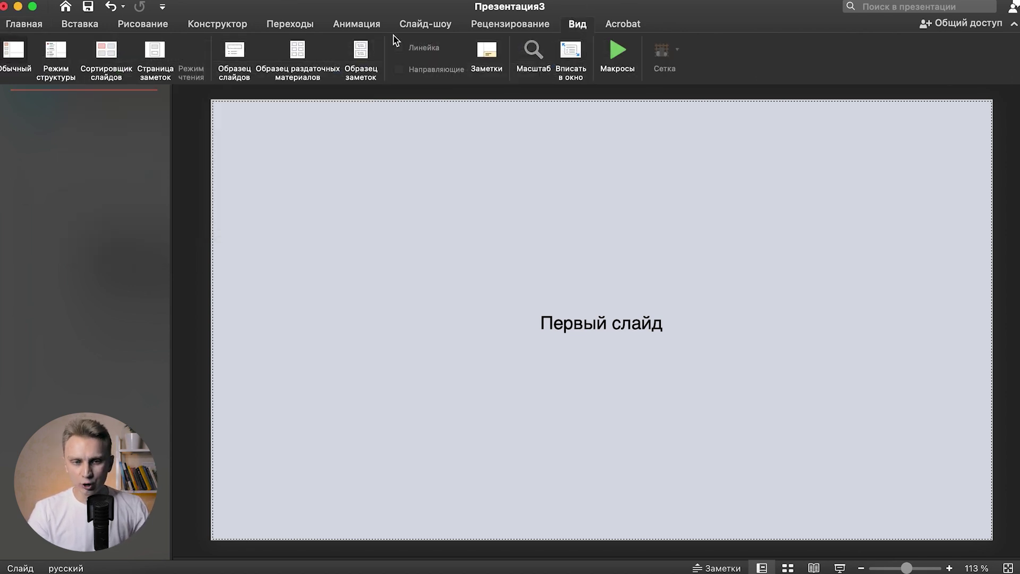
left_click(234, 55)
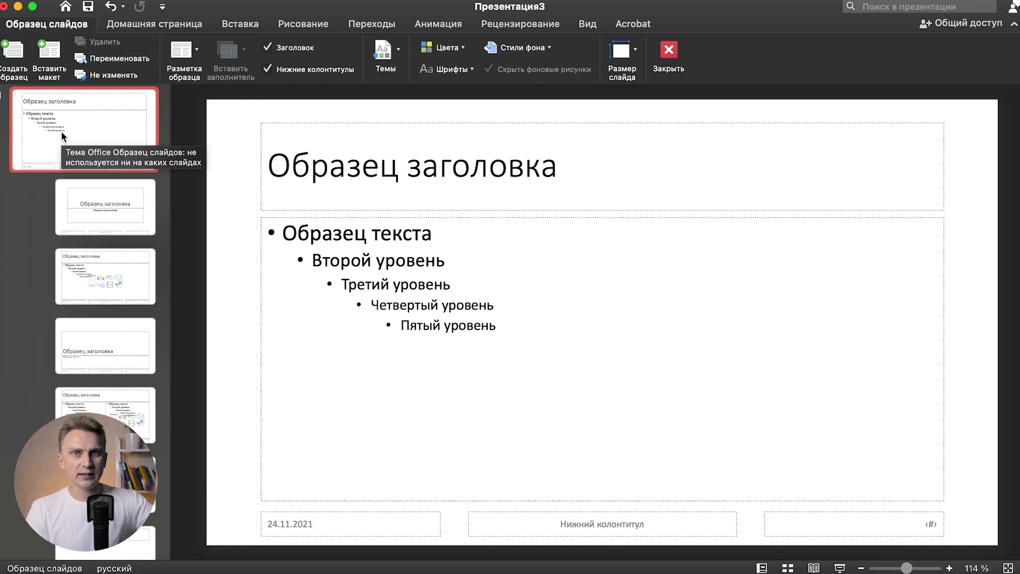
scroll(87, 168, "down", 5)
scroll(86, 168, "down", 3)
scroll(86, 168, "down", 3)
scroll(86, 168, "up", 3)
scroll(99, 203, "up", 3)
scroll(99, 203, "up", 3)
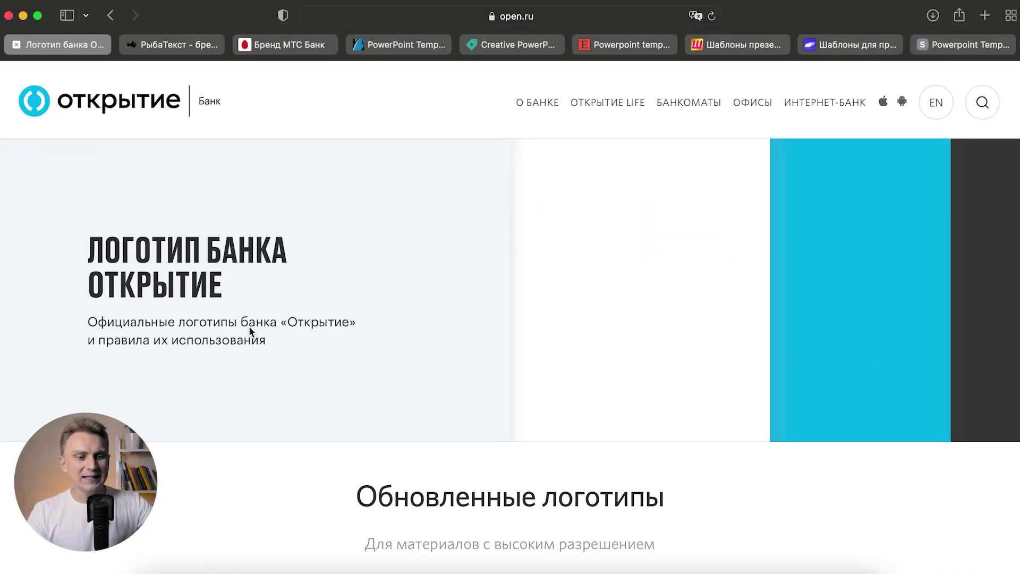
Browse the open.ru logo page and place Otkr_logo_bank_vert.svg on the slide master.
scroll(249, 332, "down", 10)
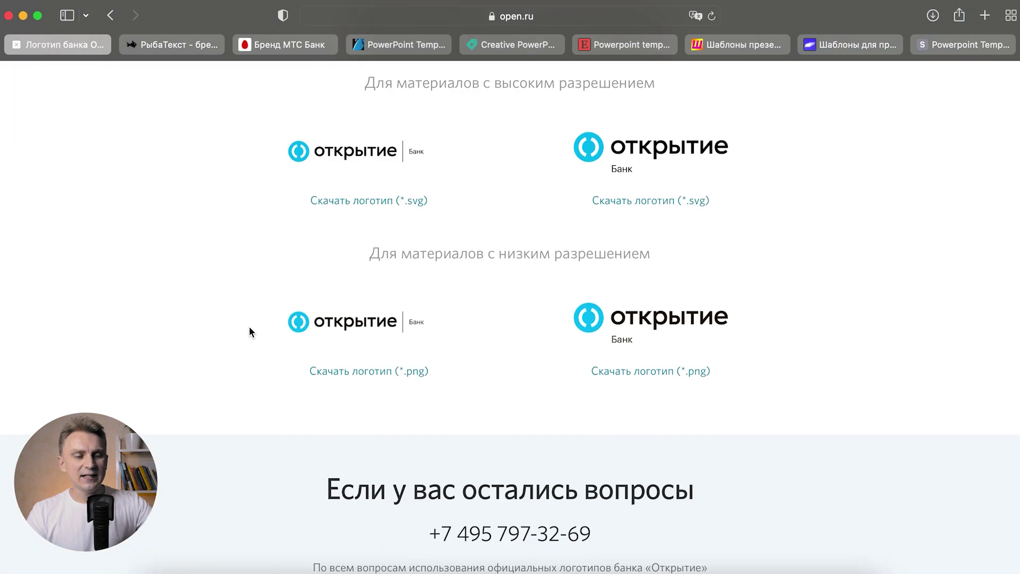
scroll(887, 241, "up", 2)
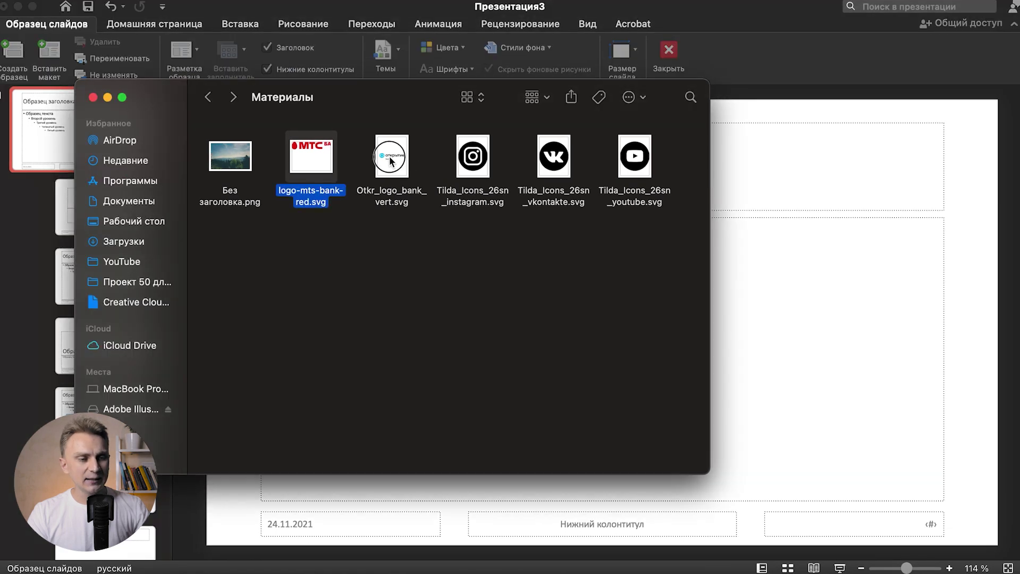
left_click(390, 161)
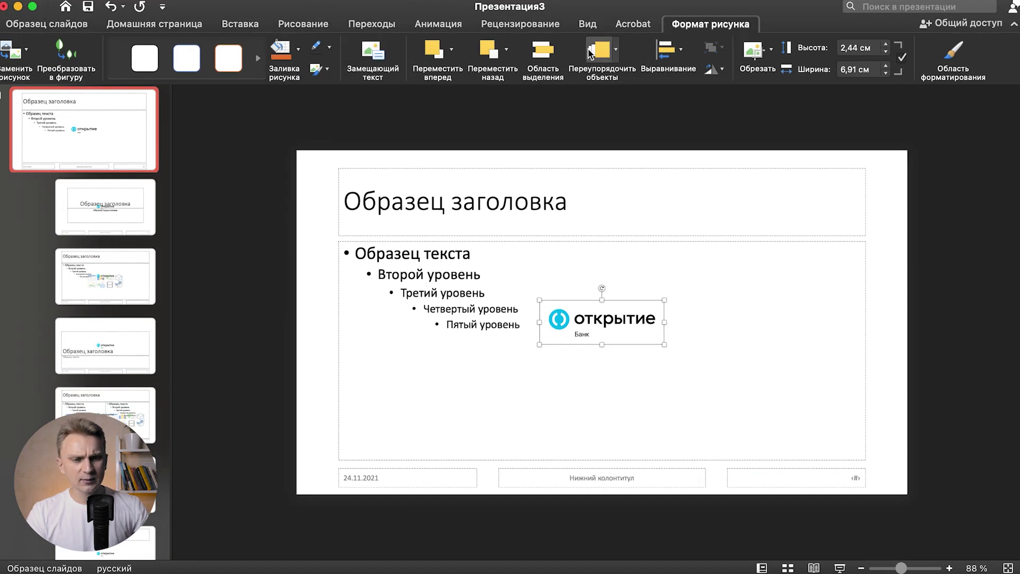
left_click(588, 24)
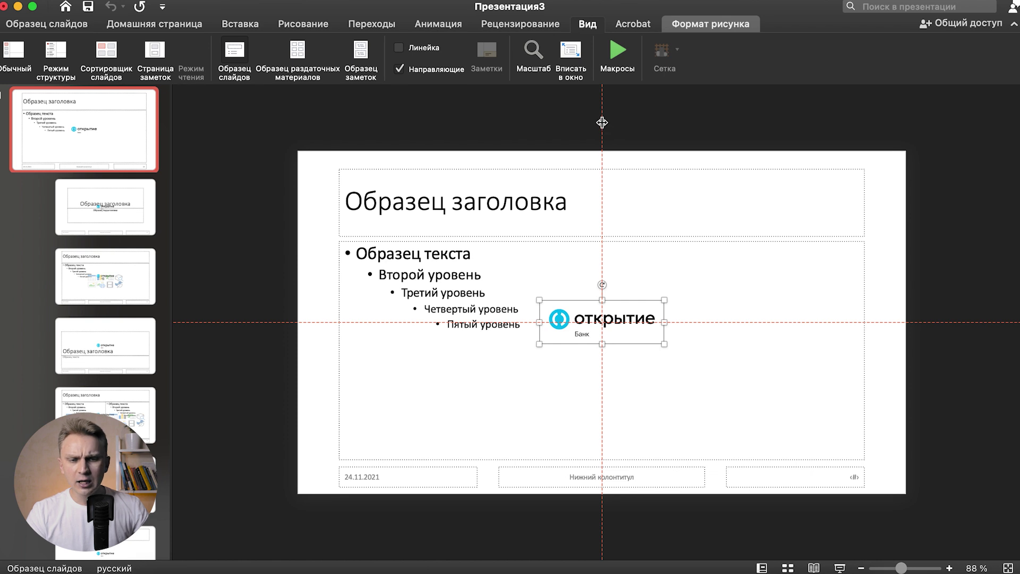
Add guides, snug the Открытие logo into the master's top-right corner, and check each layout.
left_click_drag(602, 130, 834, 140)
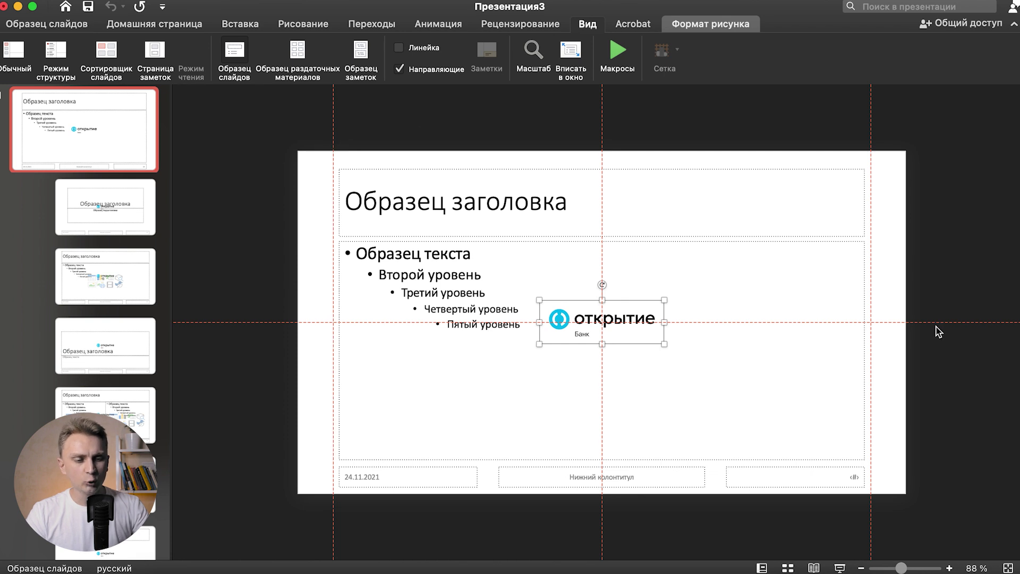
left_click_drag(915, 166, 914, 180)
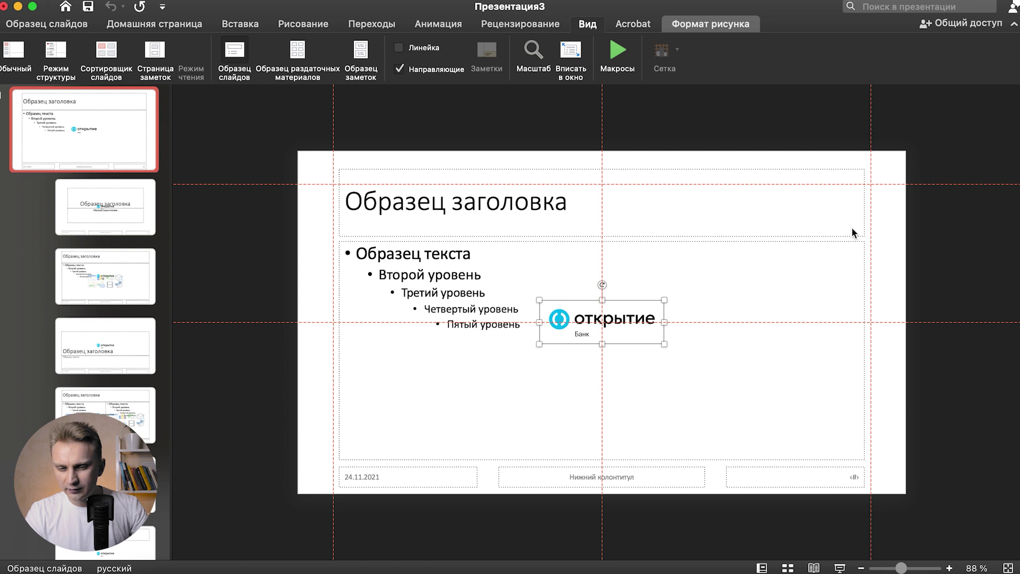
left_click_drag(636, 302, 831, 192)
scroll(832, 192, "up", 3)
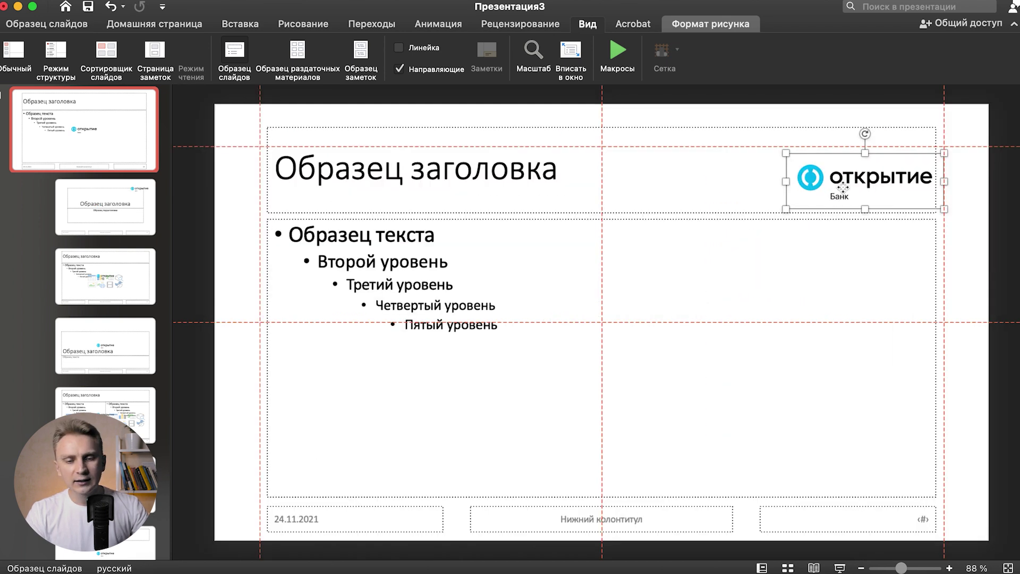
key("Right")
key("Right")
key("Right")
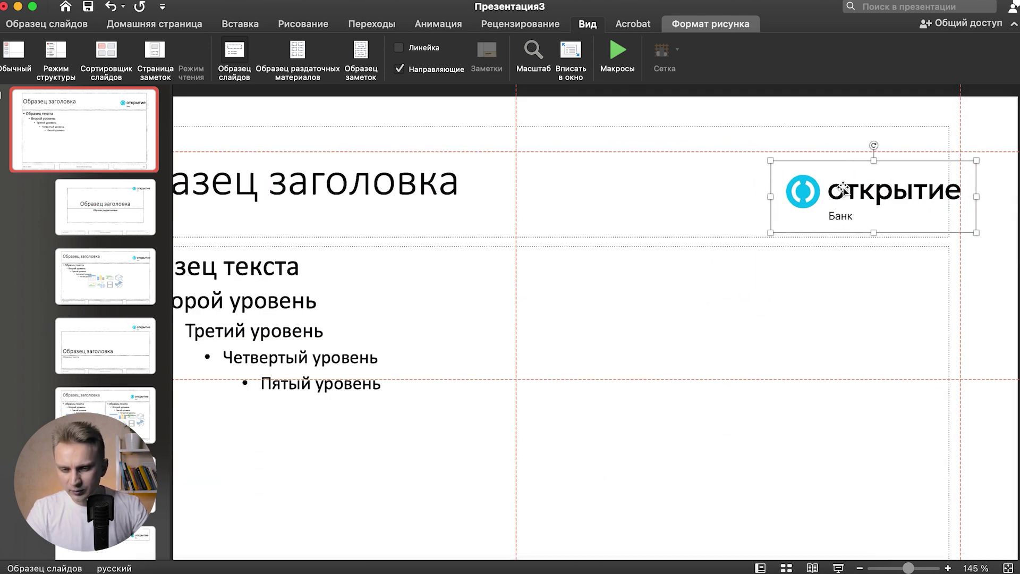
key("Up")
key("Up")
key("Up")
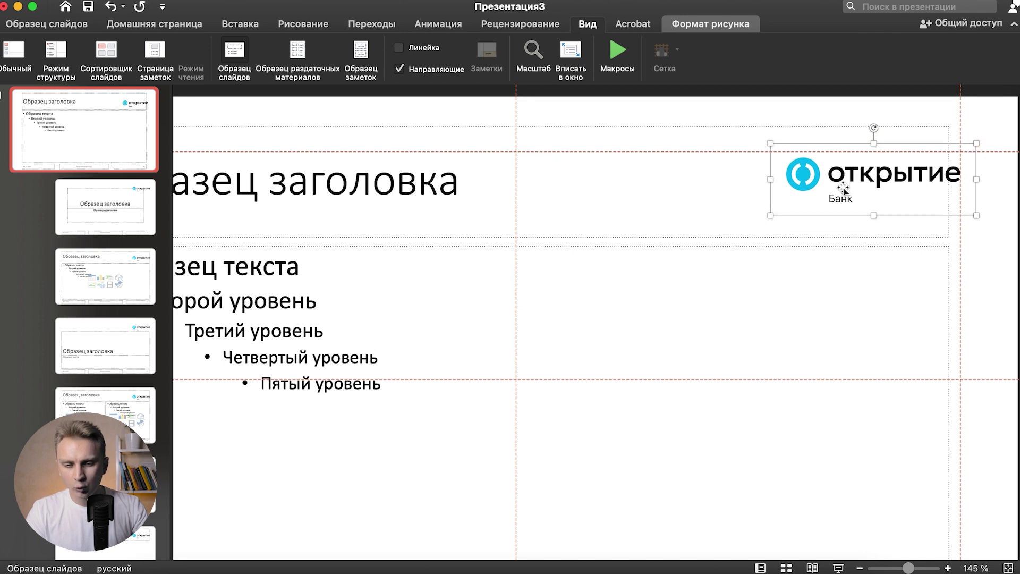
key("Up")
key("Up")
scroll(844, 190, "down", 3)
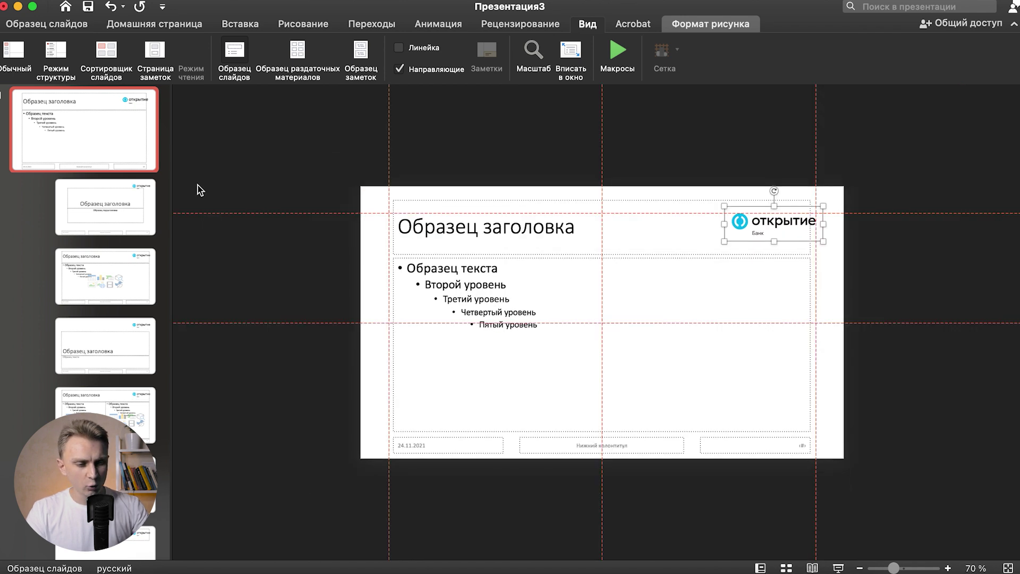
left_click(113, 208)
key("Down")
key("Down")
key("Down")
key("Down")
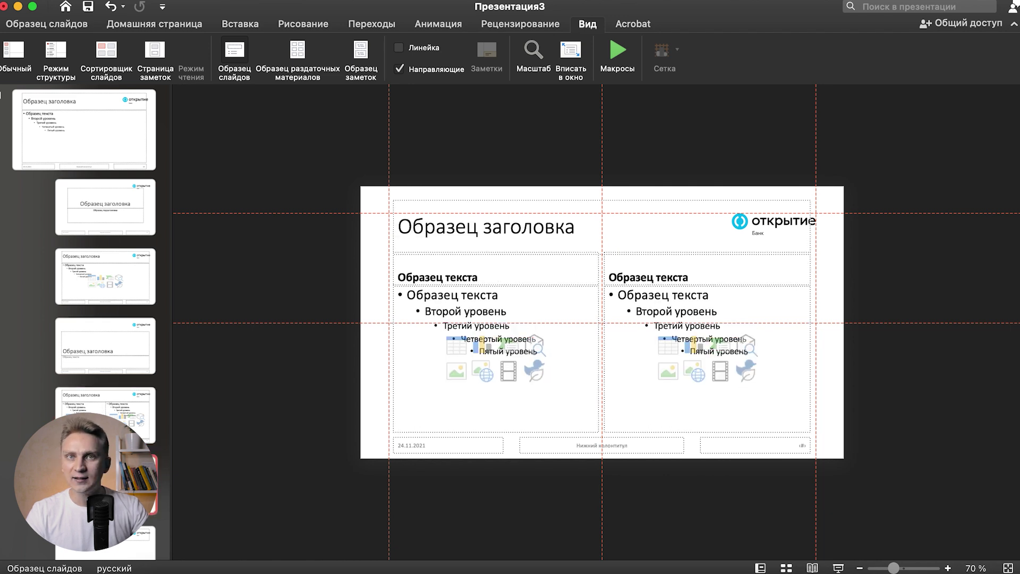
Set the master title placeholder font to Montserrat Bold at 40 pt.
key("super+z")
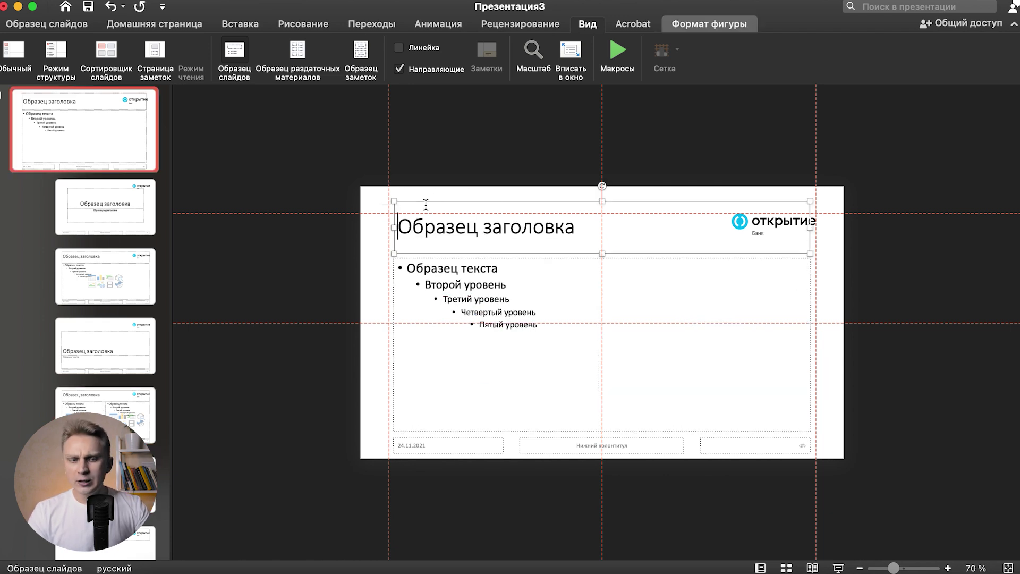
key("super+a")
left_click(297, 207)
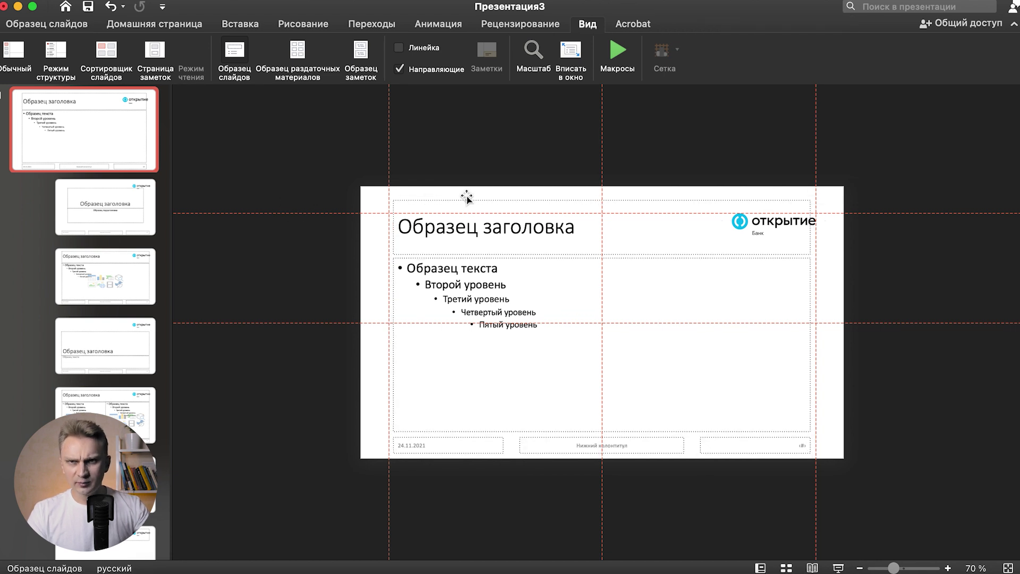
left_click(465, 199)
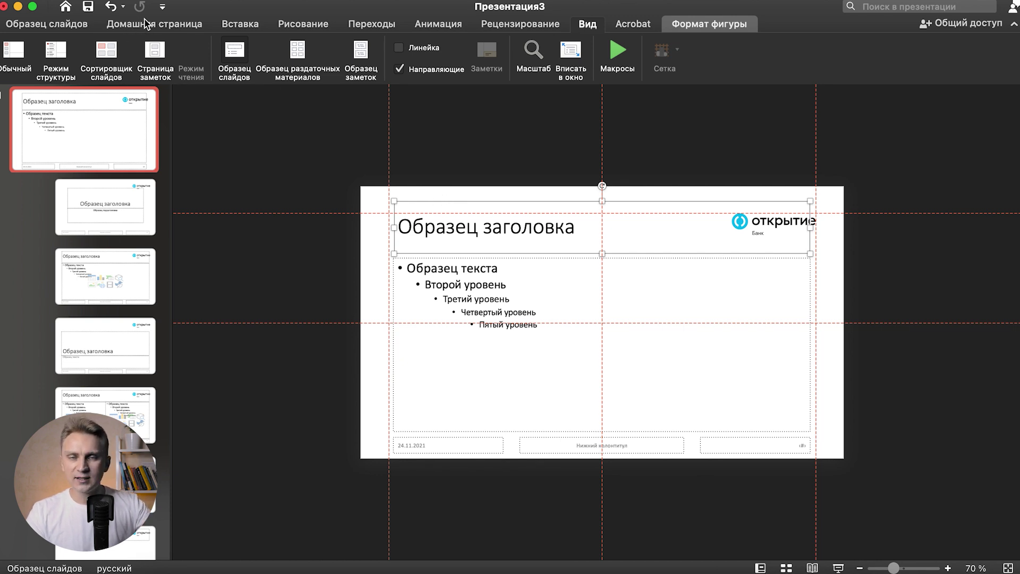
left_click(145, 24)
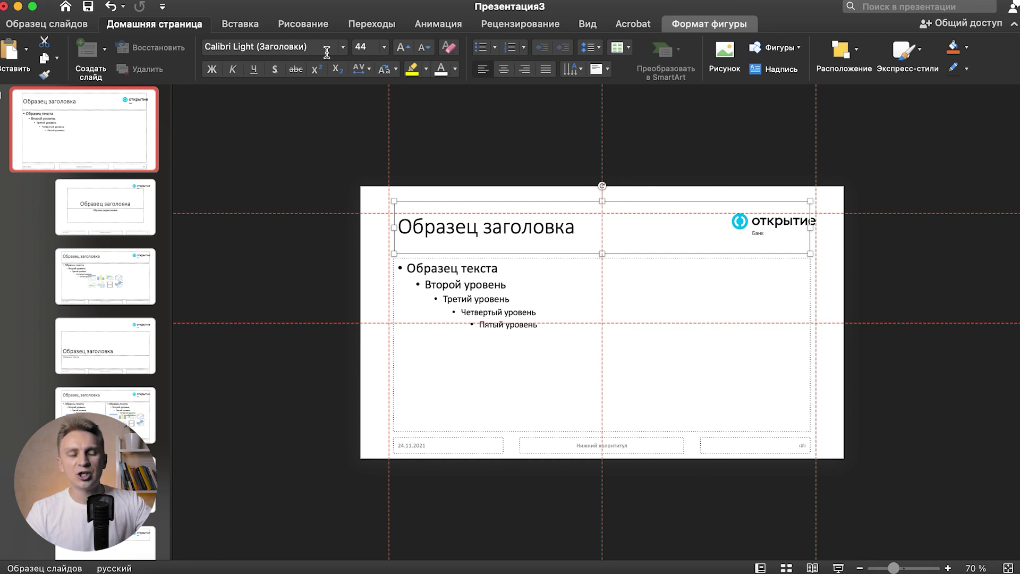
left_click(343, 47)
mouse_move(250, 174)
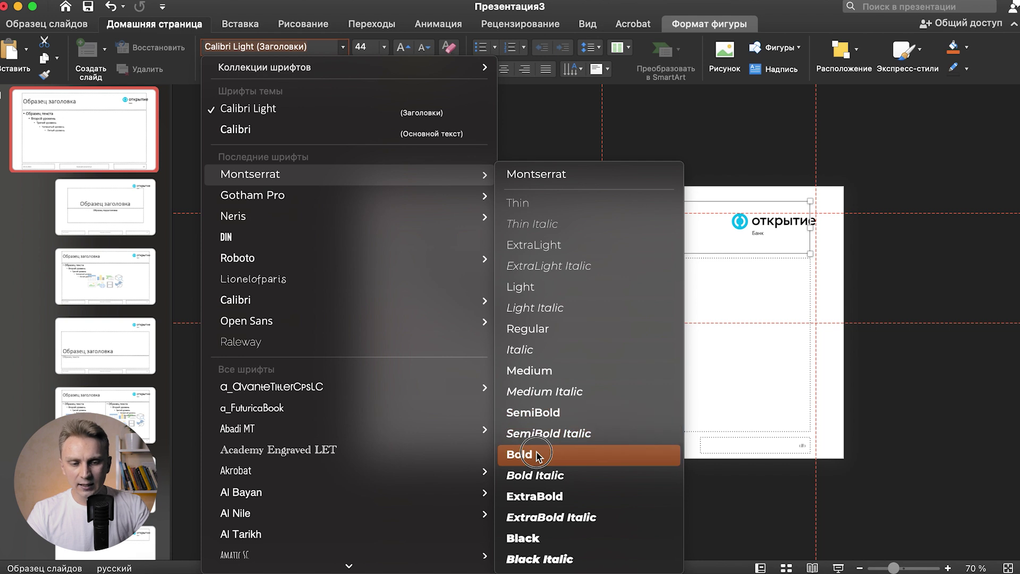
left_click(537, 455)
left_click(425, 46)
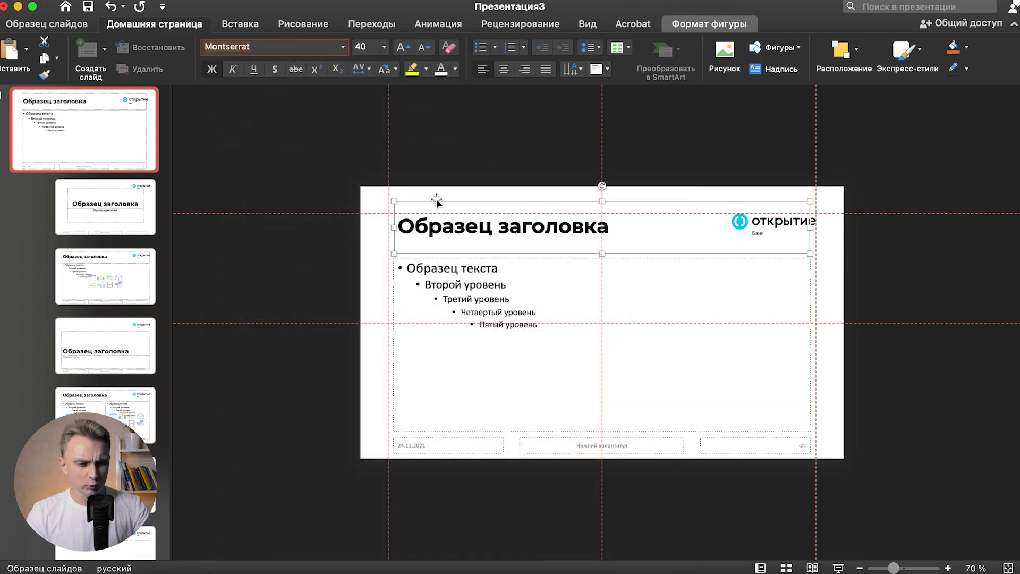
Shift the title placeholder slightly higher and to the right, then deselect it.
scroll(434, 198, "up", 3)
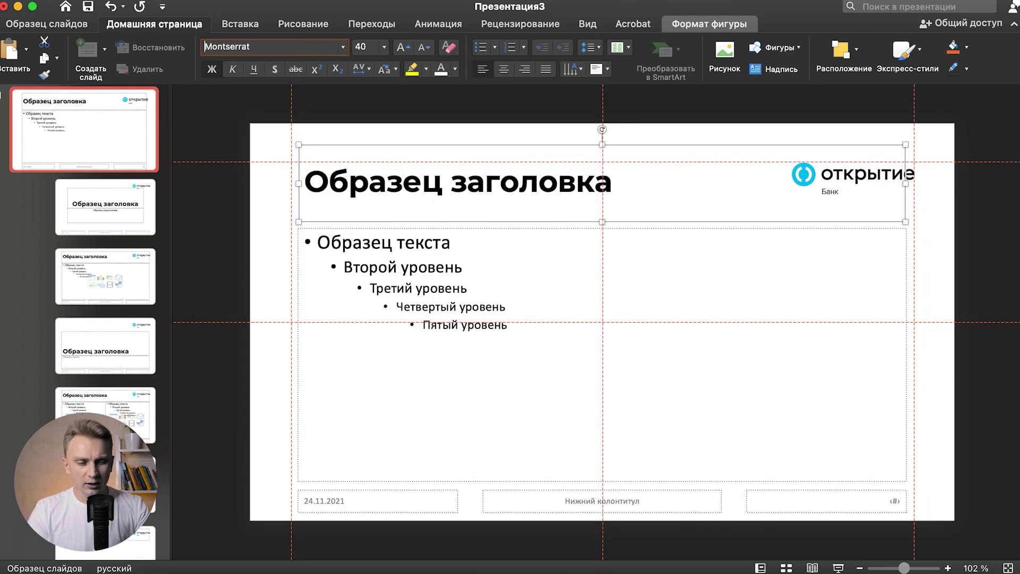
left_click_drag(450, 163, 423, 142)
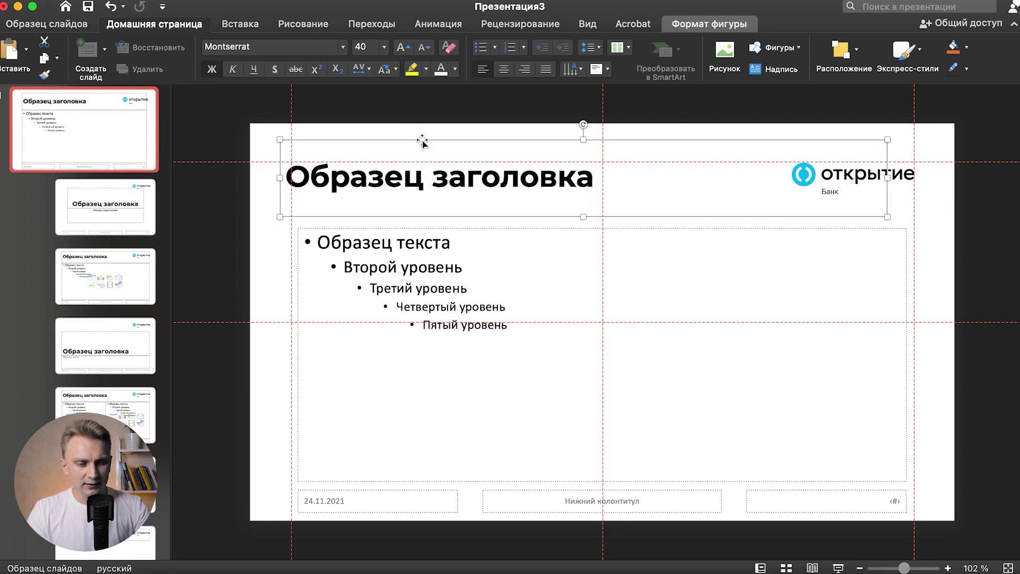
key("Up")
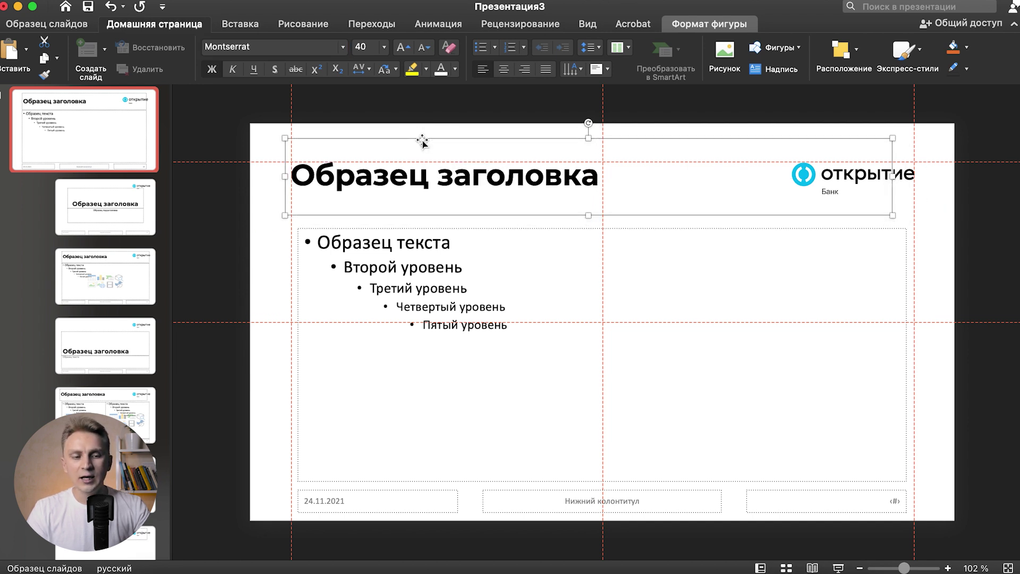
key("Right")
left_click(417, 118)
scroll(426, 122, "down", 3)
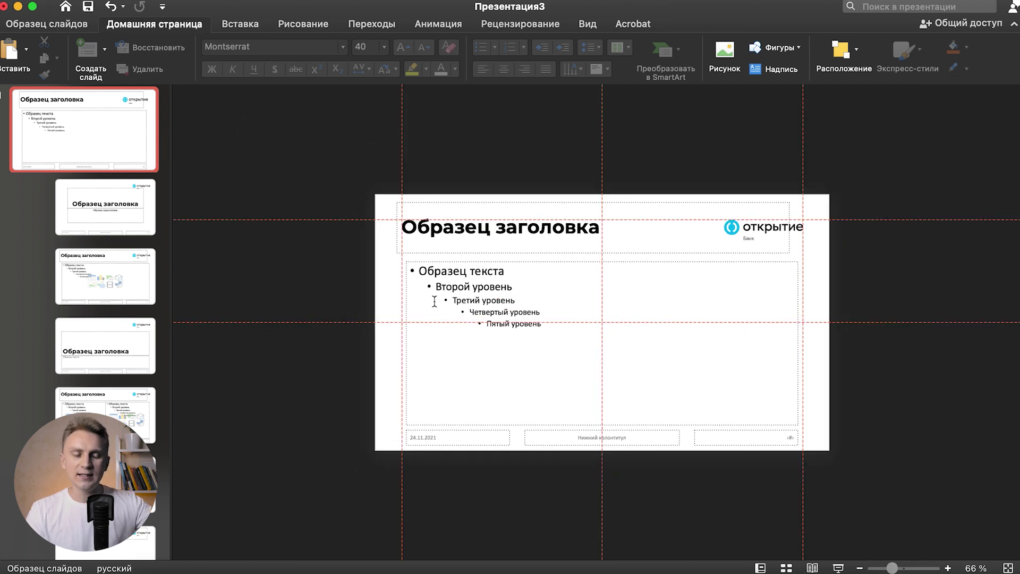
In Format Shape, anchor the master title text to Top and resize the shape to fit text.
scroll(434, 301, "up", 3)
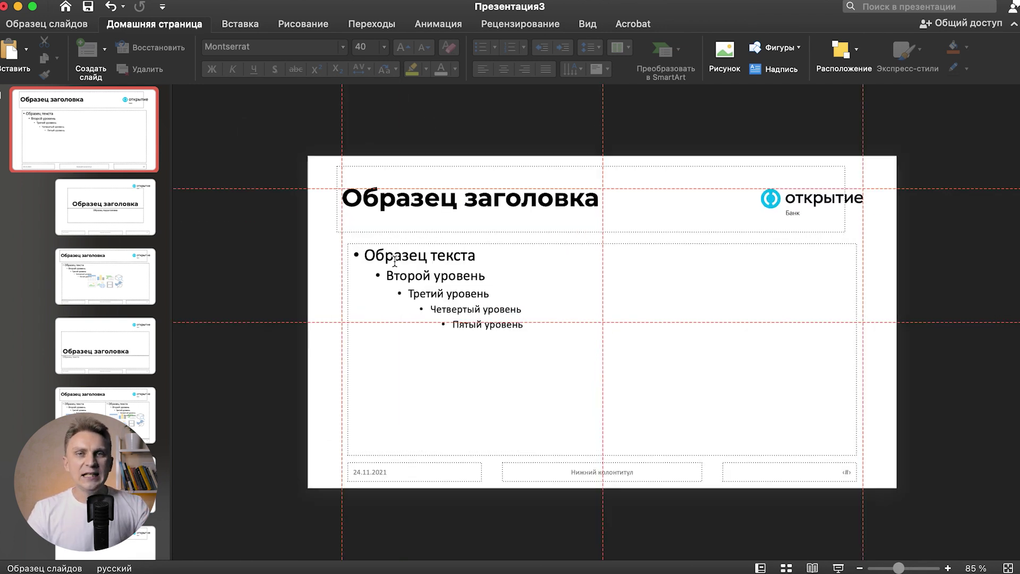
left_click(384, 168)
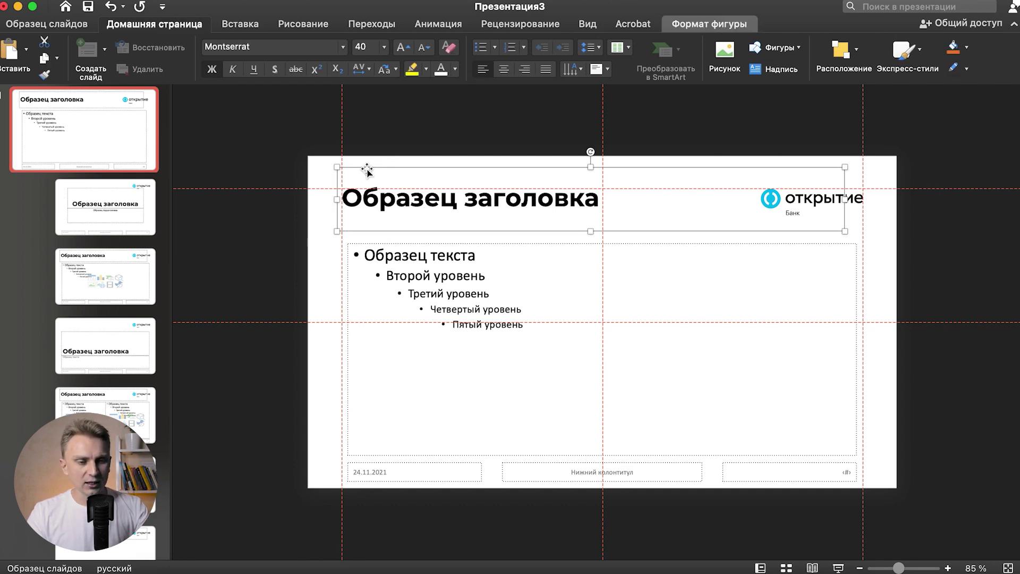
right_click(368, 171)
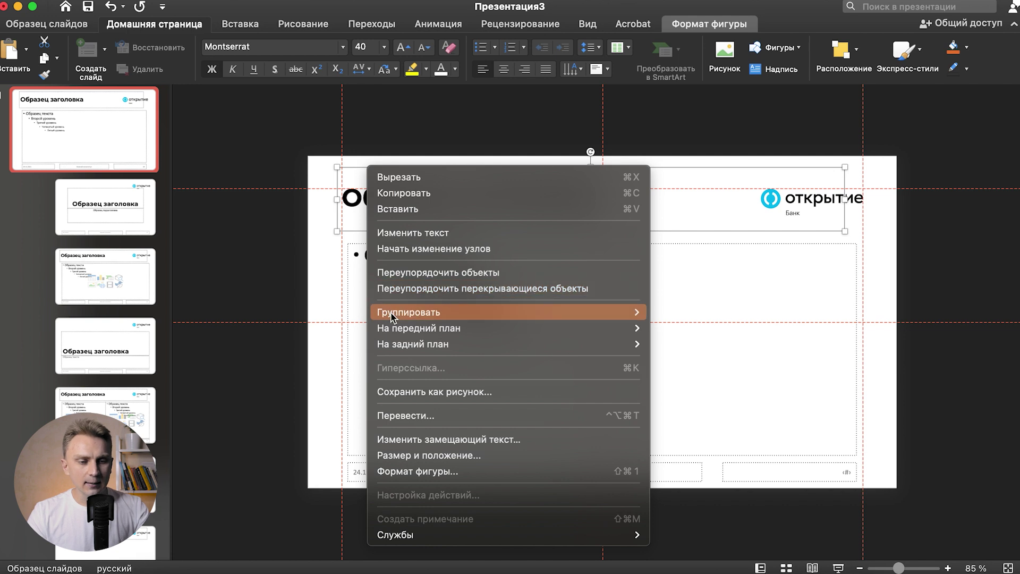
left_click(415, 471)
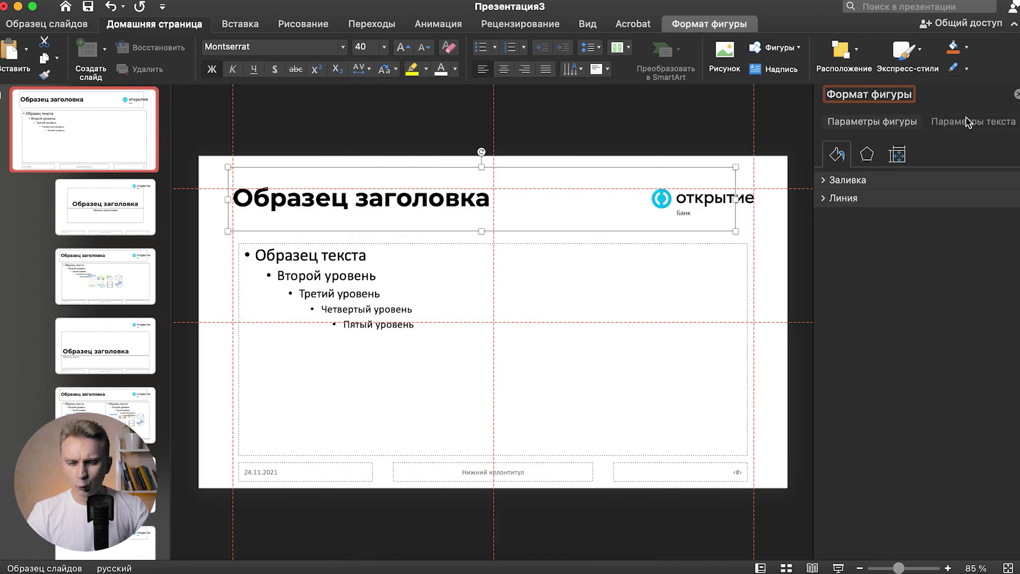
left_click(965, 121)
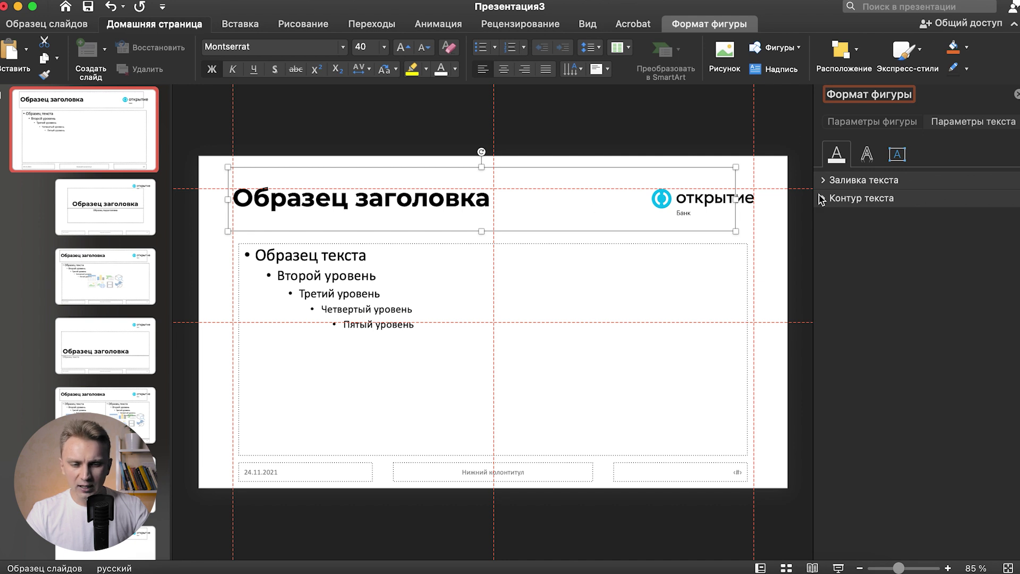
left_click(899, 155)
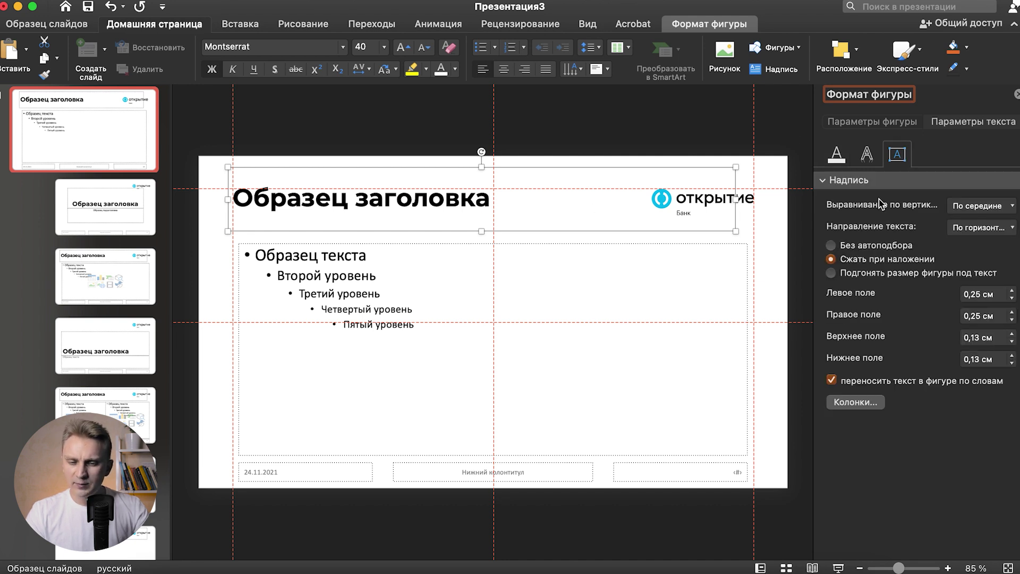
left_click(980, 205)
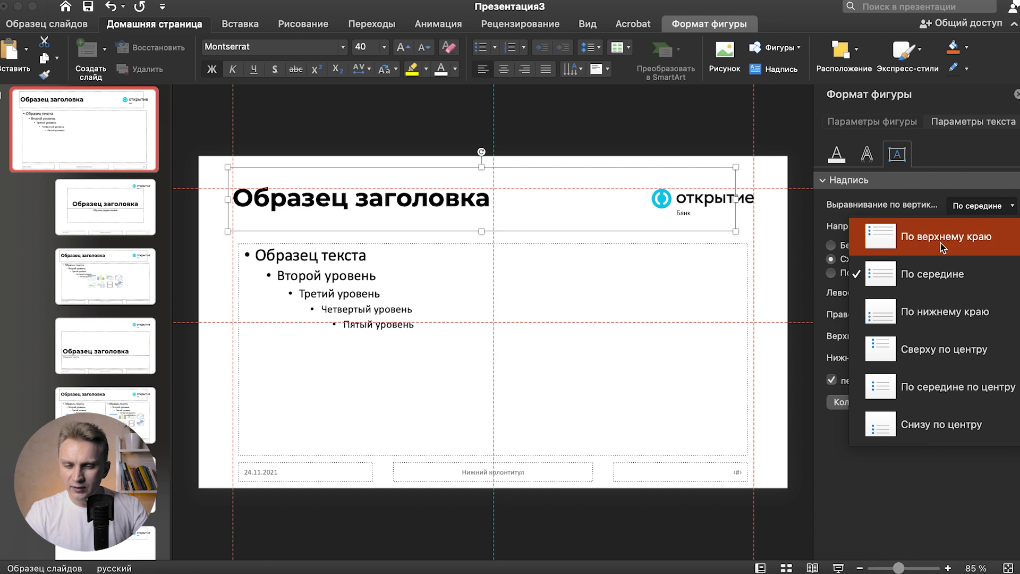
left_click(915, 236)
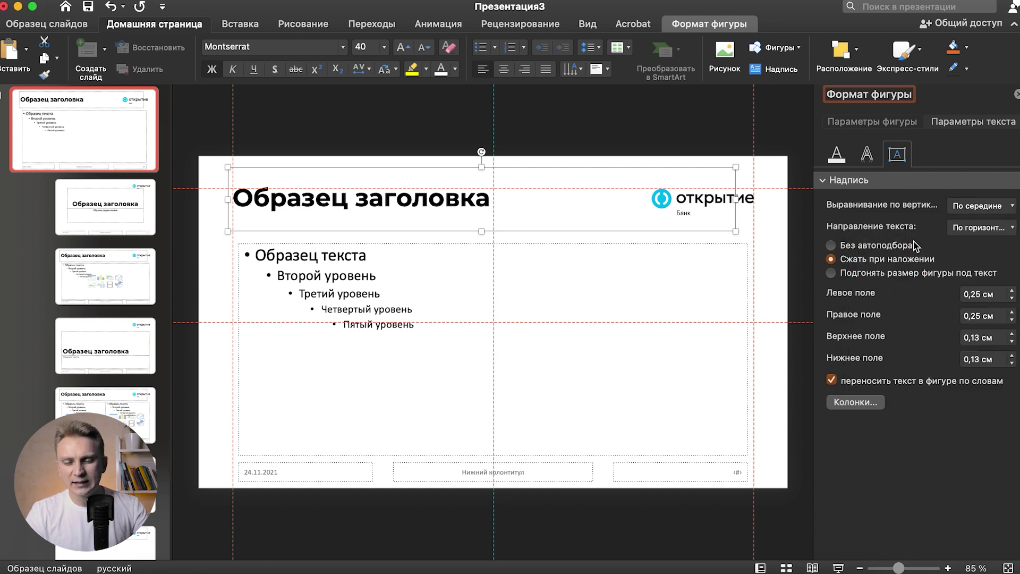
left_click(831, 273)
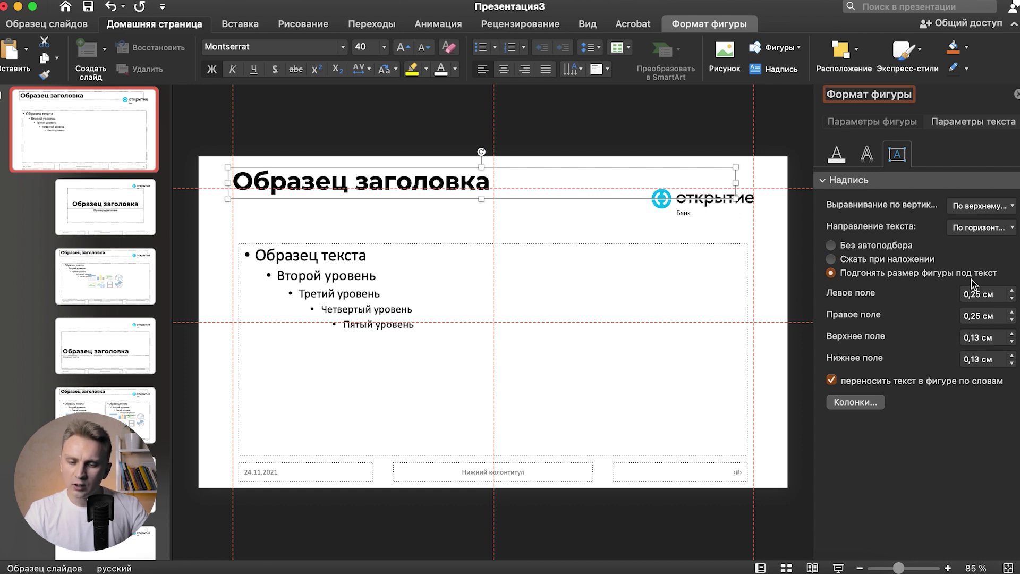
Select the master body text placeholder and keep its vertical alignment at Top.
left_click(420, 168)
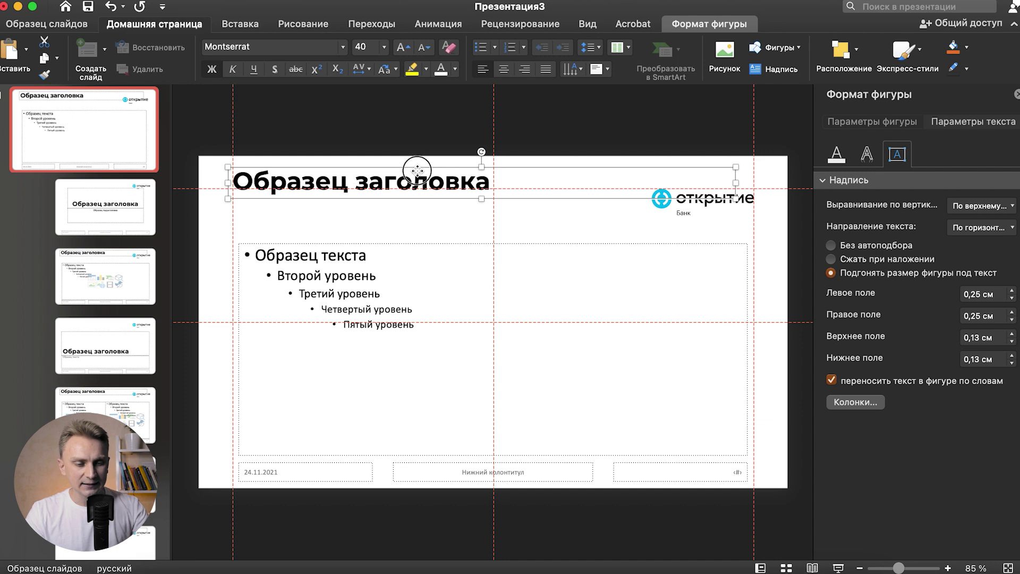
scroll(417, 181, "up", 2)
scroll(504, 213, "left", 5)
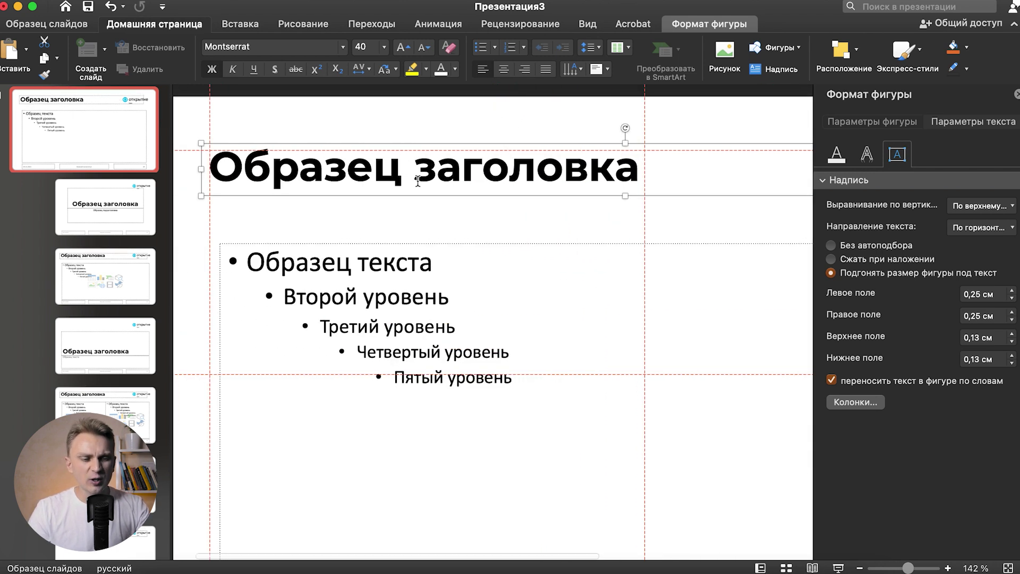
left_click(464, 244)
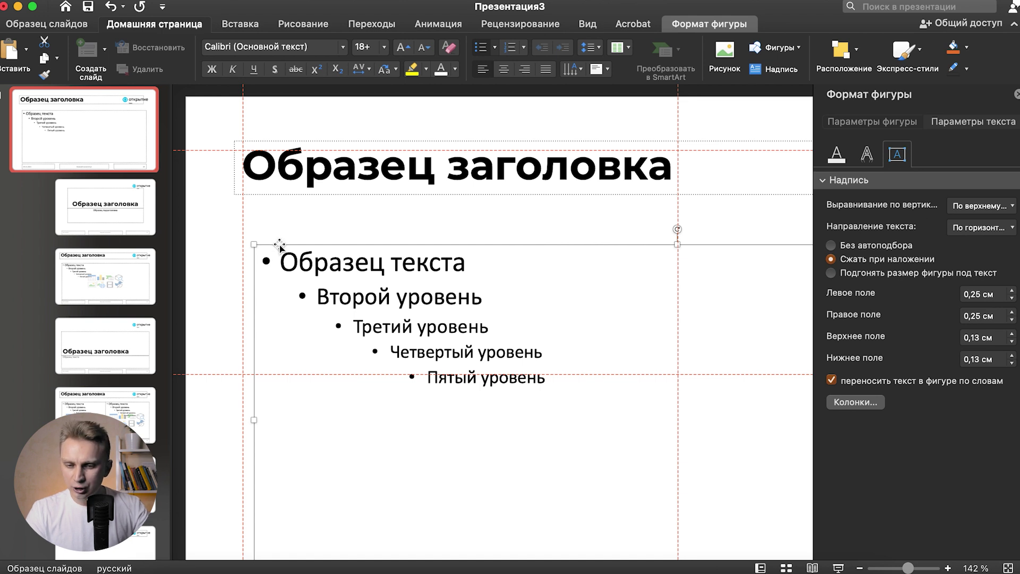
scroll(422, 282, "down", 5)
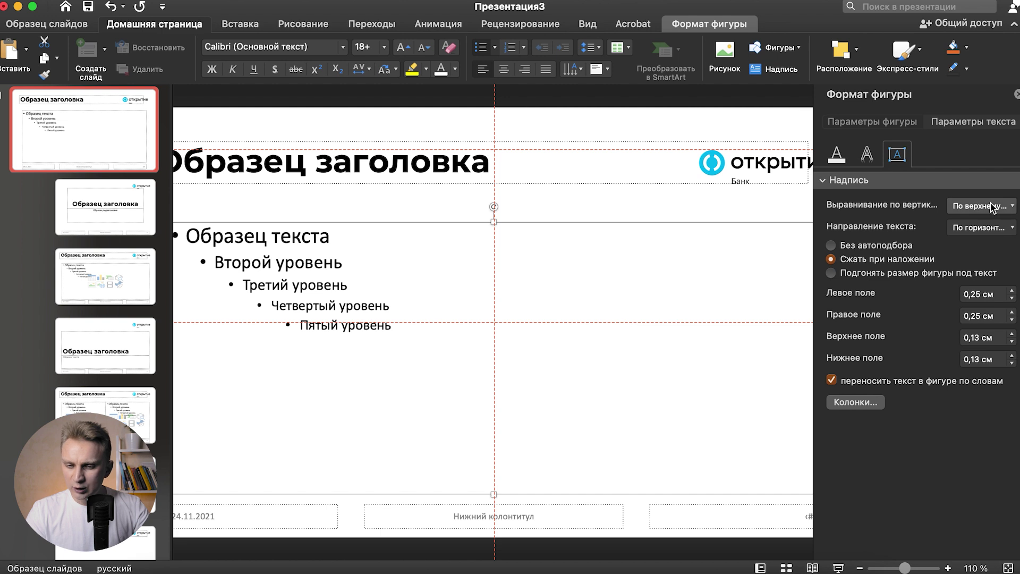
left_click(966, 211)
left_click(951, 223)
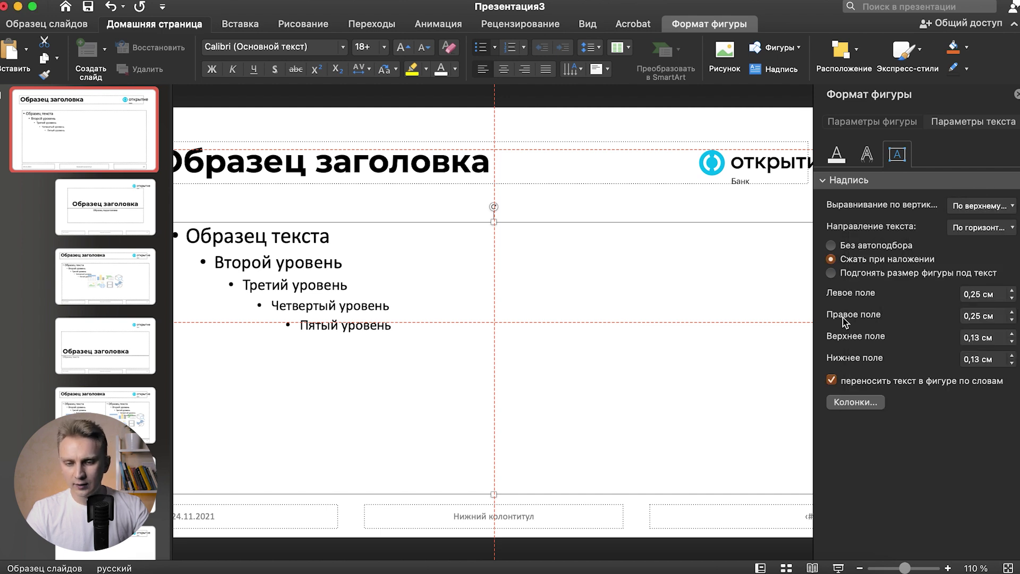
Make the body placeholder resize to fit text, remove its bullets, and use Montserrat.
left_click(831, 273)
scroll(604, 316, "down", 5)
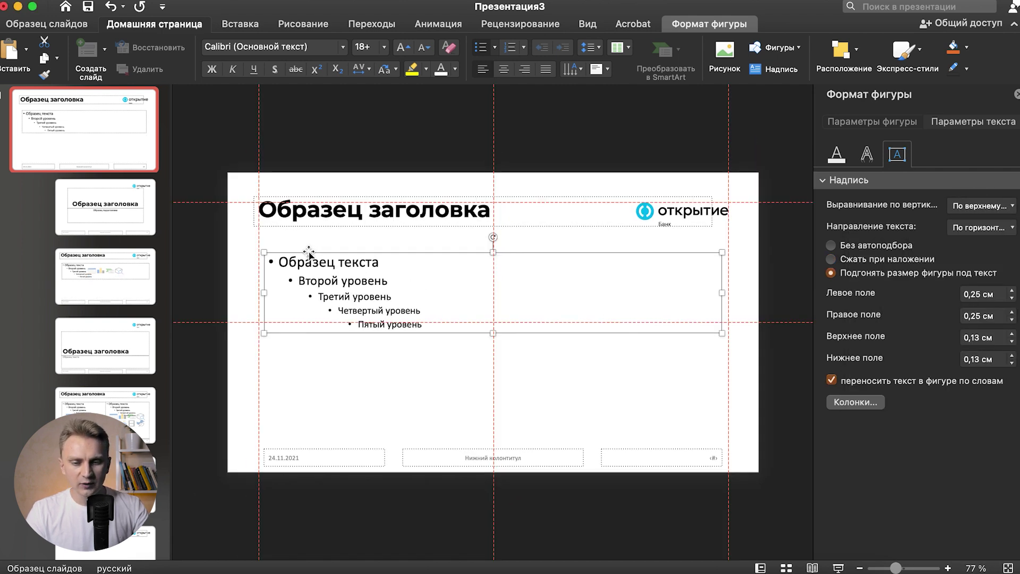
left_click(482, 49)
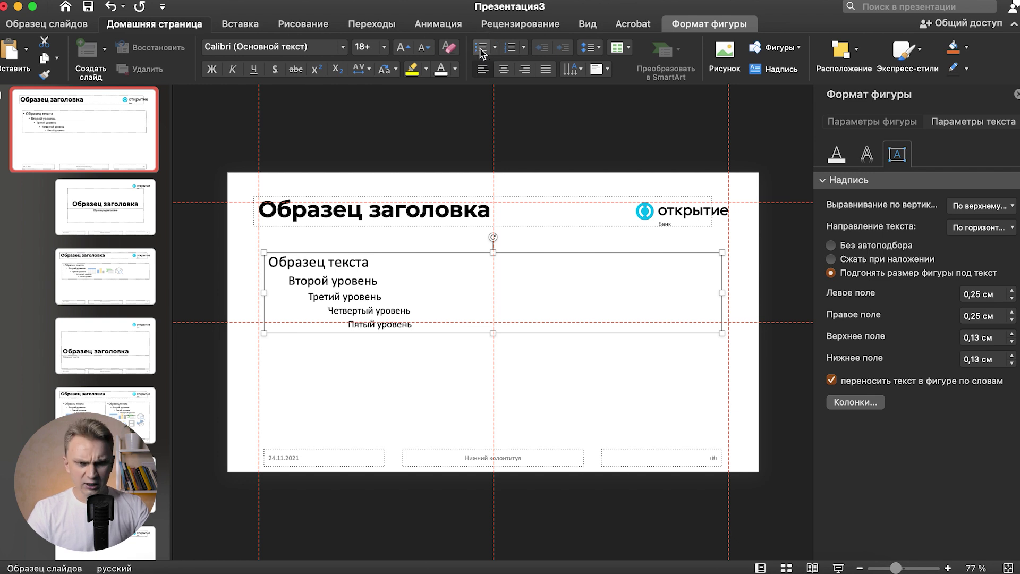
left_click(342, 46)
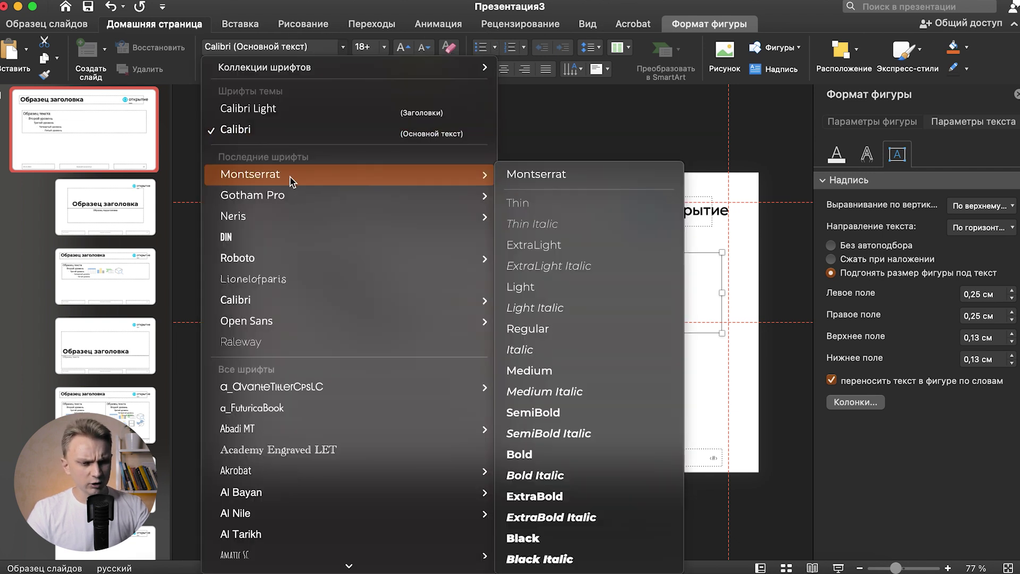
left_click(291, 178)
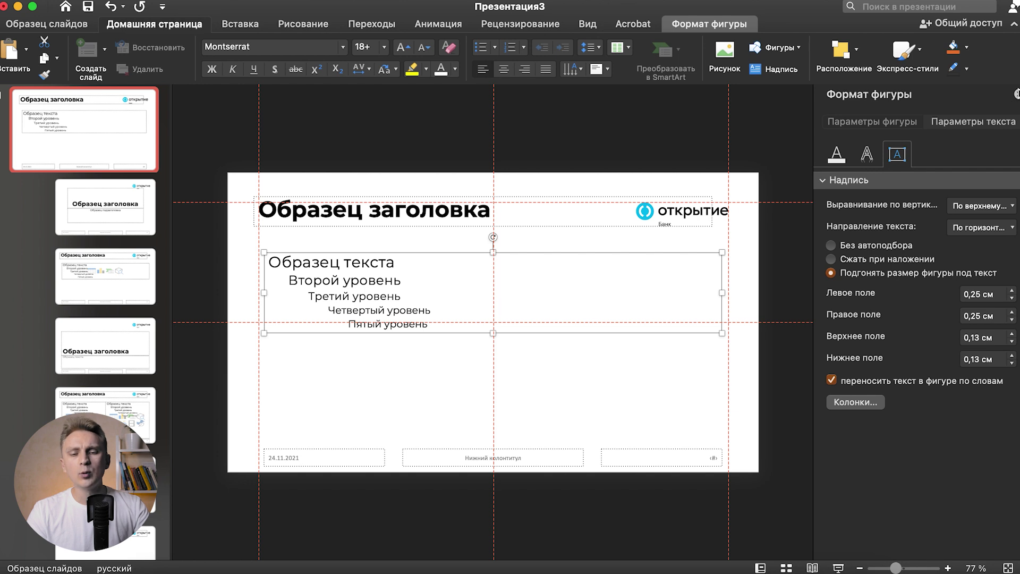
left_click(751, 393)
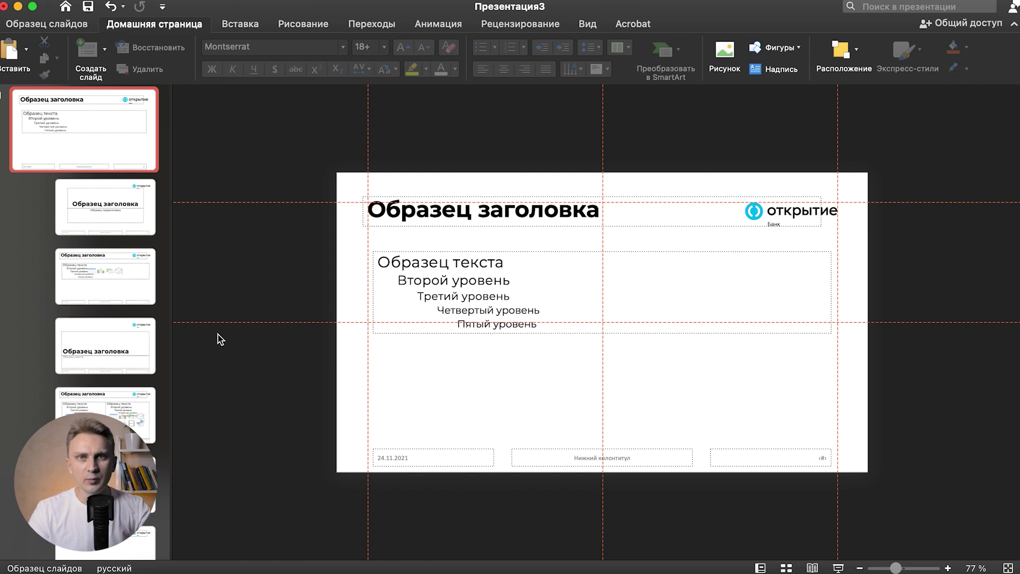
Add a horizontal guide along the footer's top edge and delete the date placeholder.
scroll(688, 449, "up", 3)
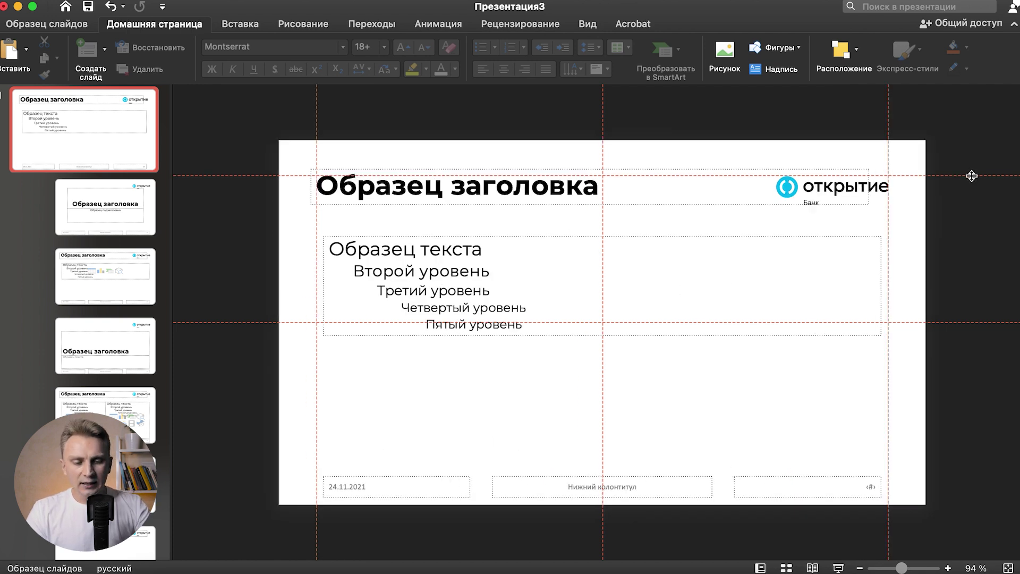
left_click_drag(968, 177, 968, 467)
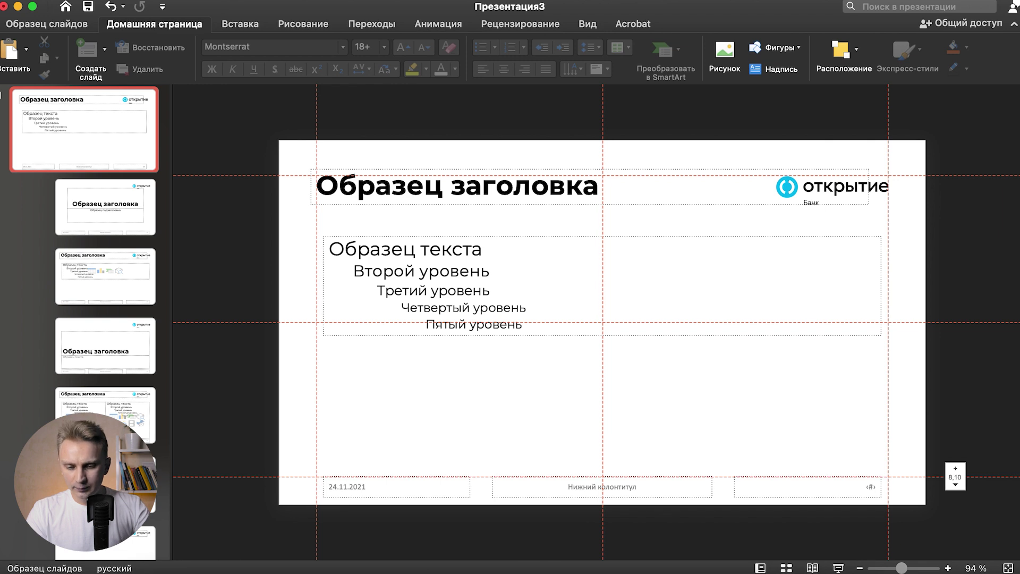
left_click_drag(967, 468, 968, 469)
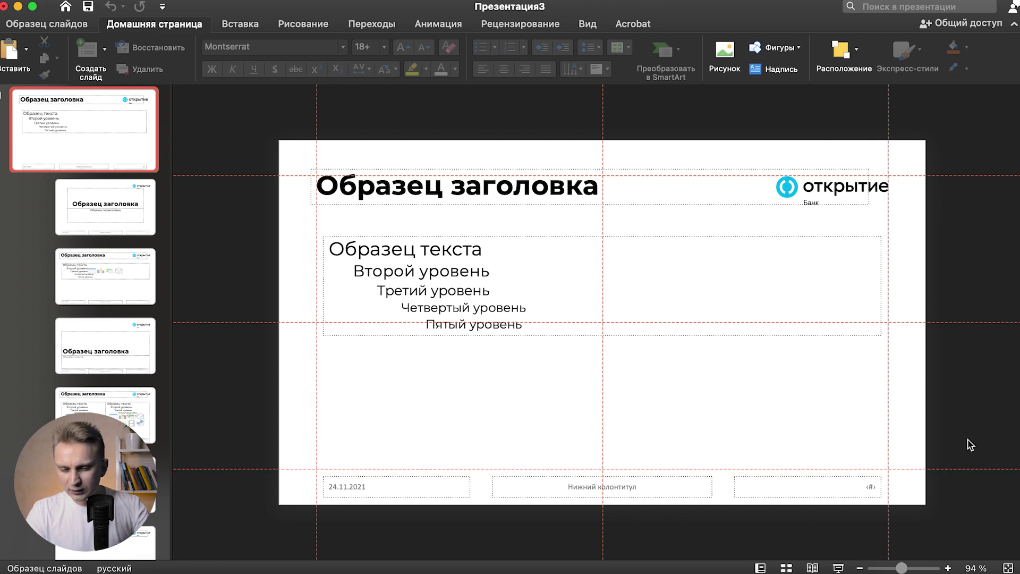
left_click(461, 502)
key("Delete")
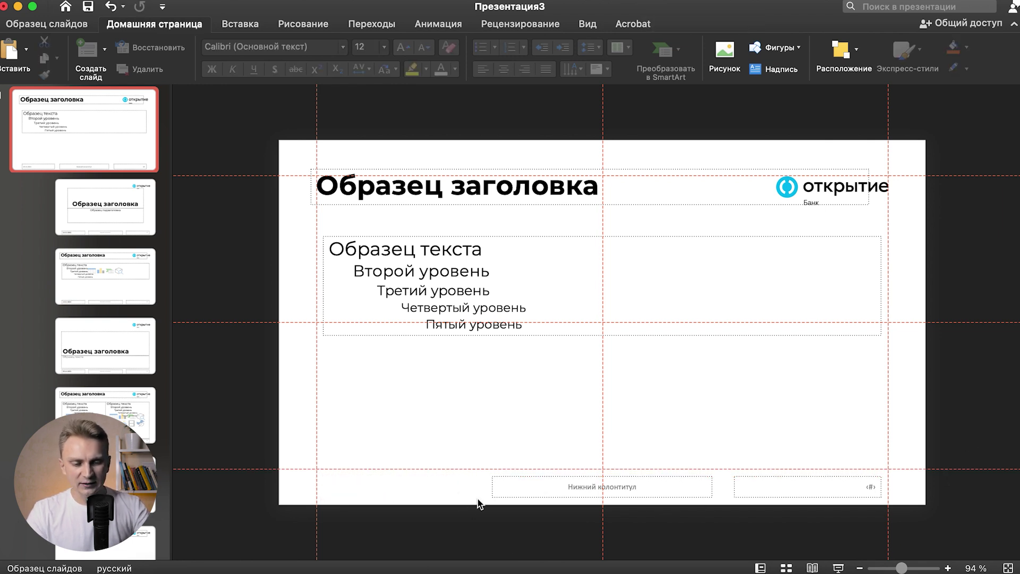
Set the footer text to Montserrat, left-aligned, and right-align the slide-number text.
left_click(548, 497)
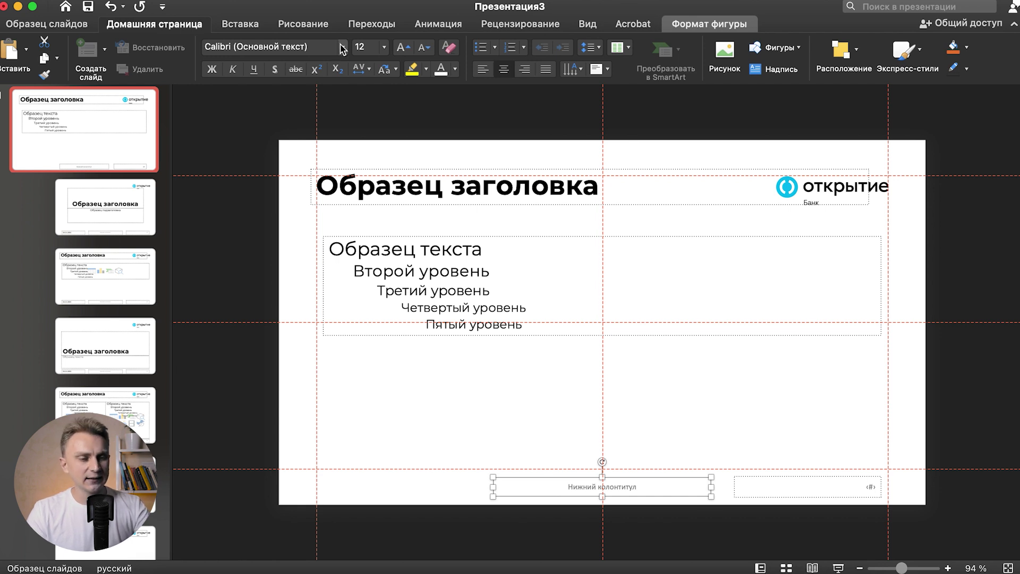
left_click(342, 48)
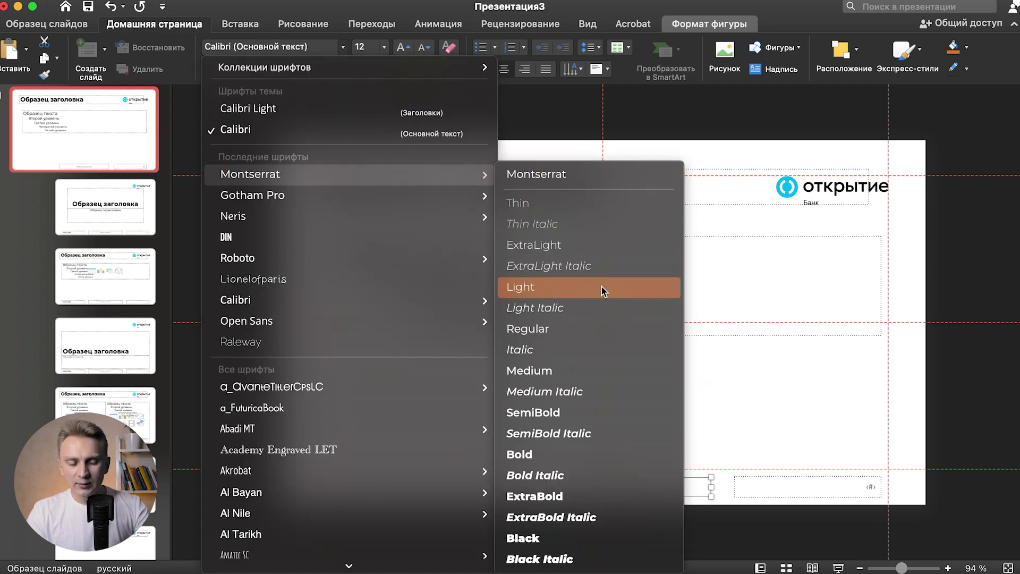
left_click(577, 245)
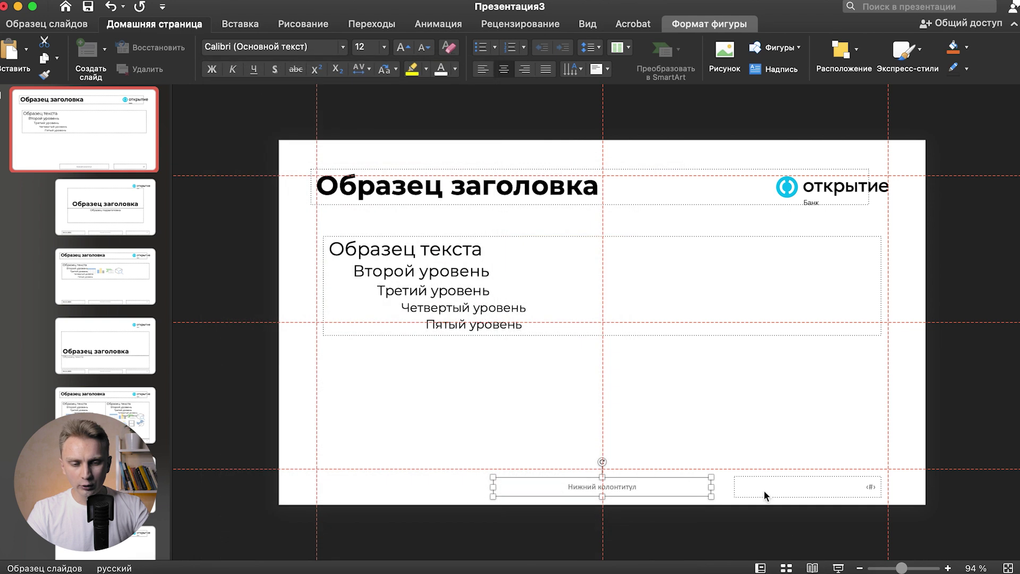
left_click(483, 69)
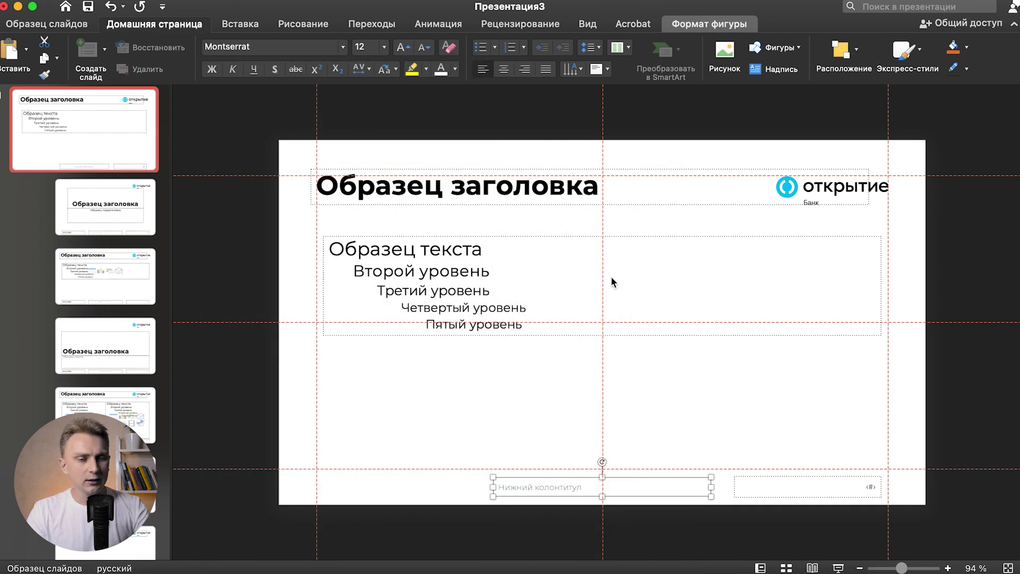
left_click(774, 480)
key("super+l")
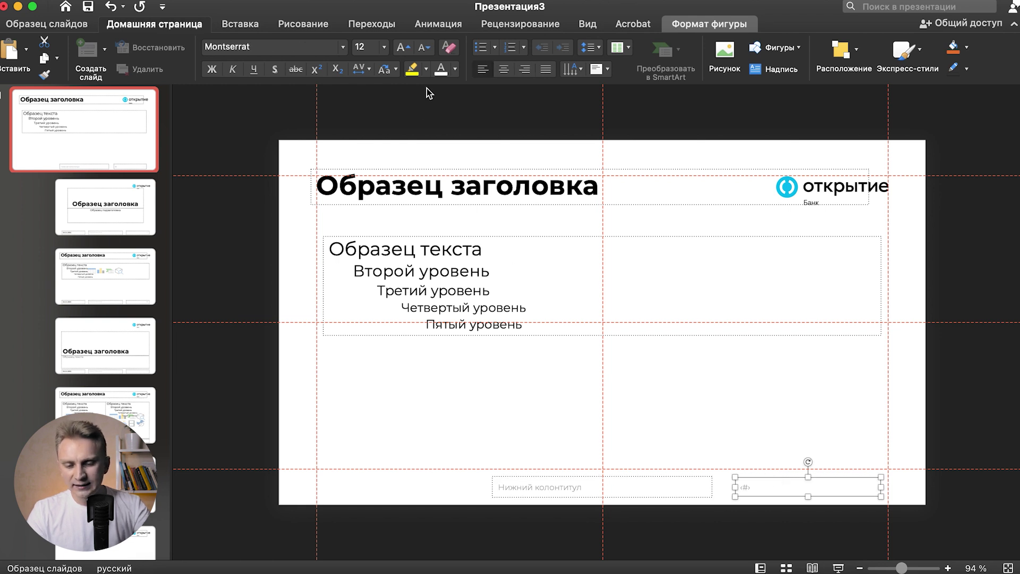
left_click(524, 69)
Move the footer left and slide number right onto the guides, then raise both slightly.
left_click_drag(570, 480, 418, 476)
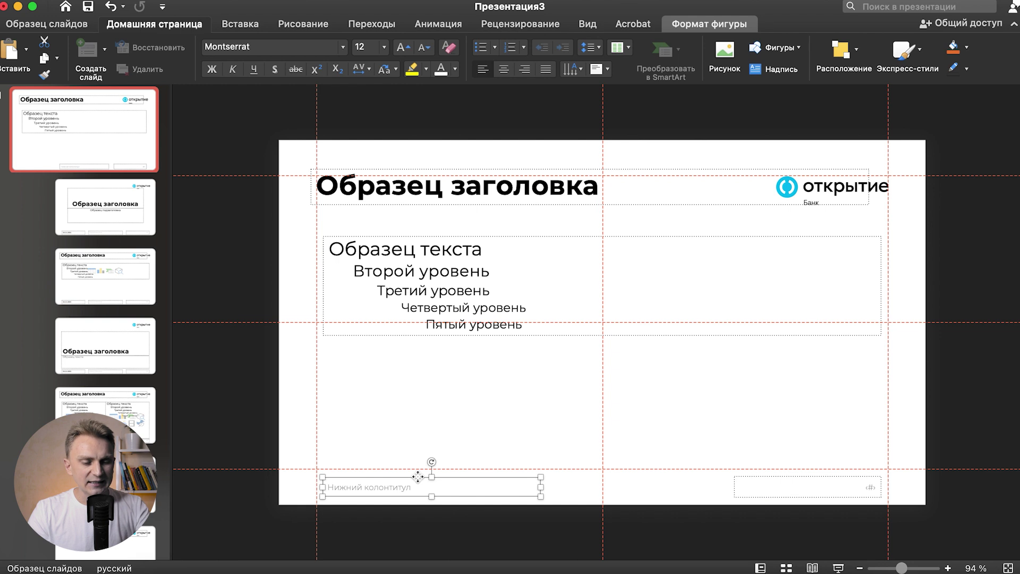
key("Left")
key("Left")
key("Left")
key("Left")
key("Left")
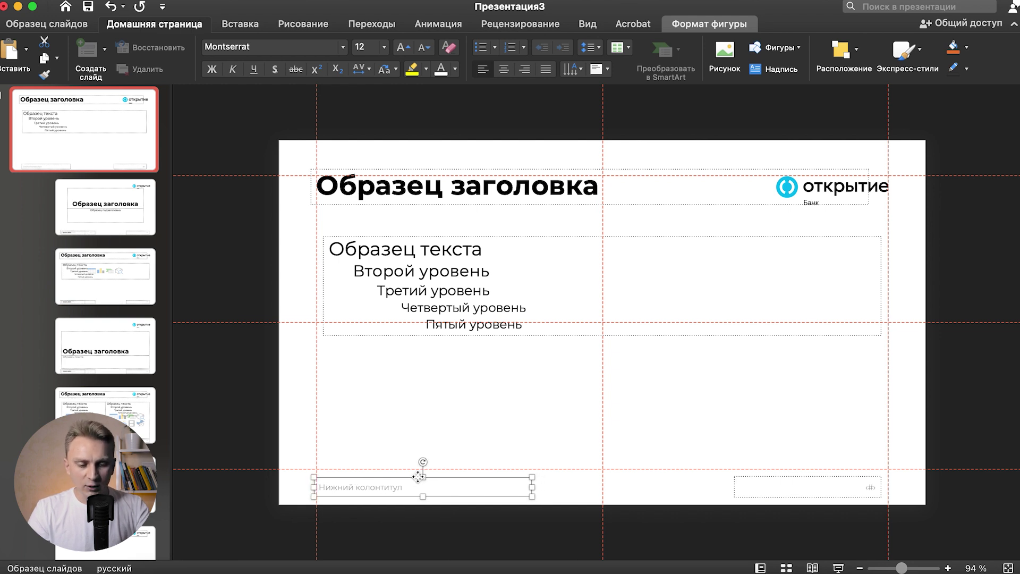
key("Left")
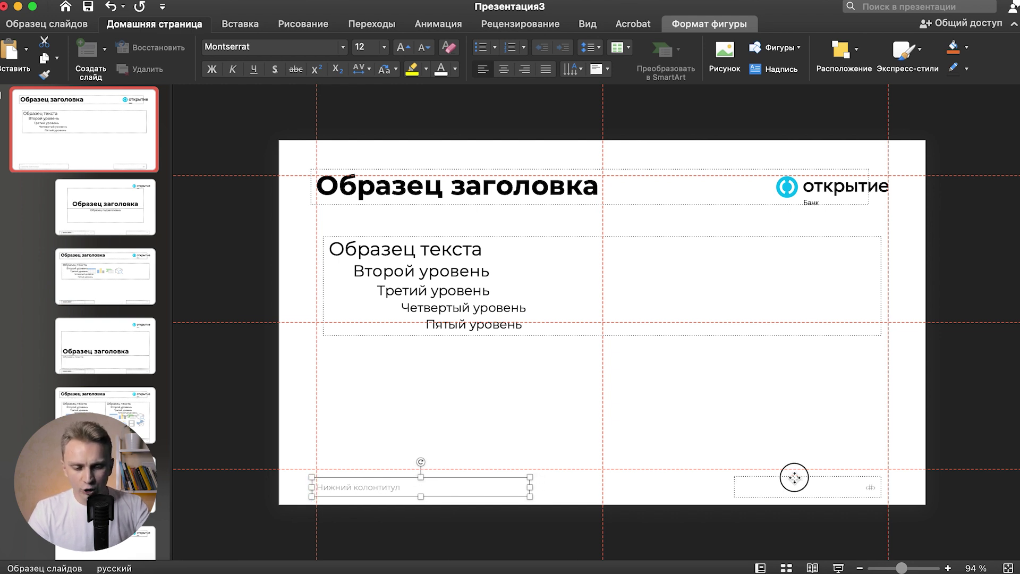
left_click(795, 480)
left_click_drag(765, 478, 776, 479)
key("Right")
left_click(402, 479, "shift")
key("Up")
key("Up")
key("Up")
key("Up")
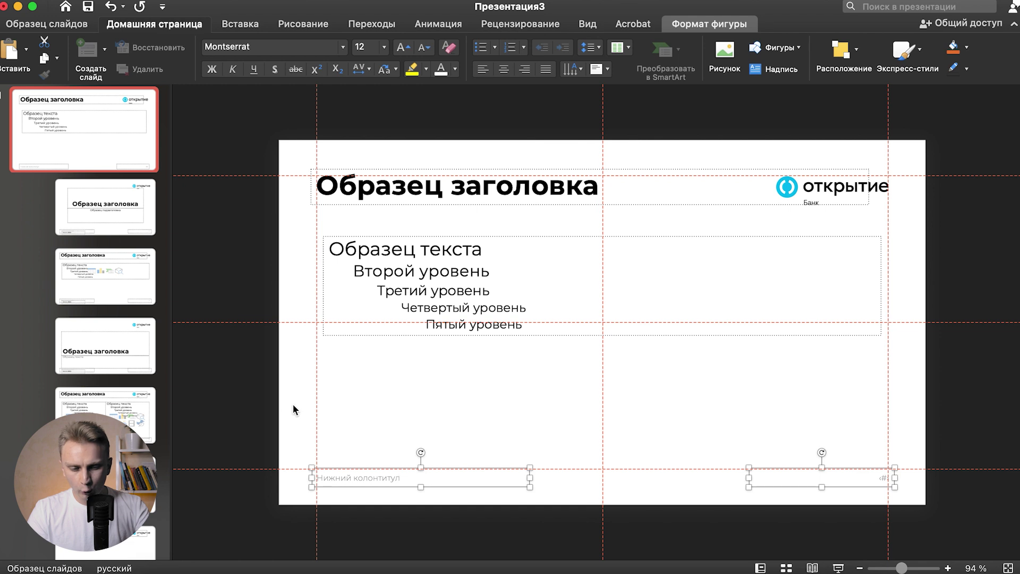
left_click(239, 401)
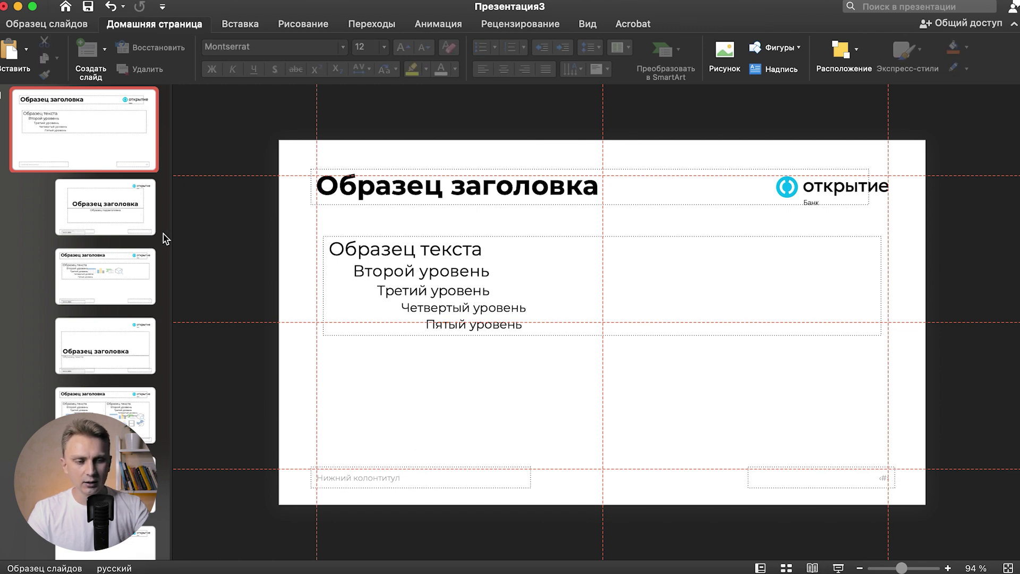
left_click(350, 335)
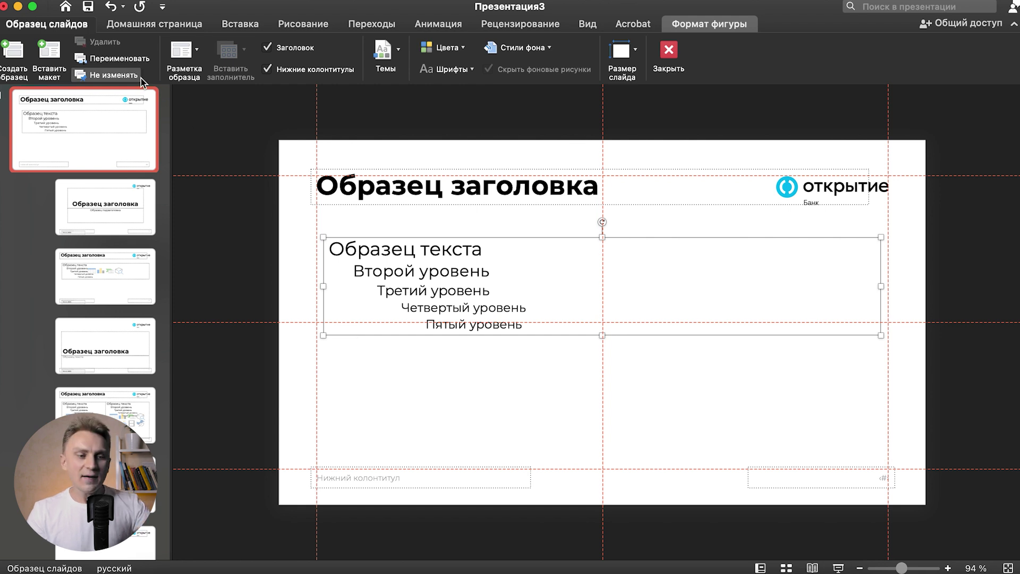
left_click(148, 24)
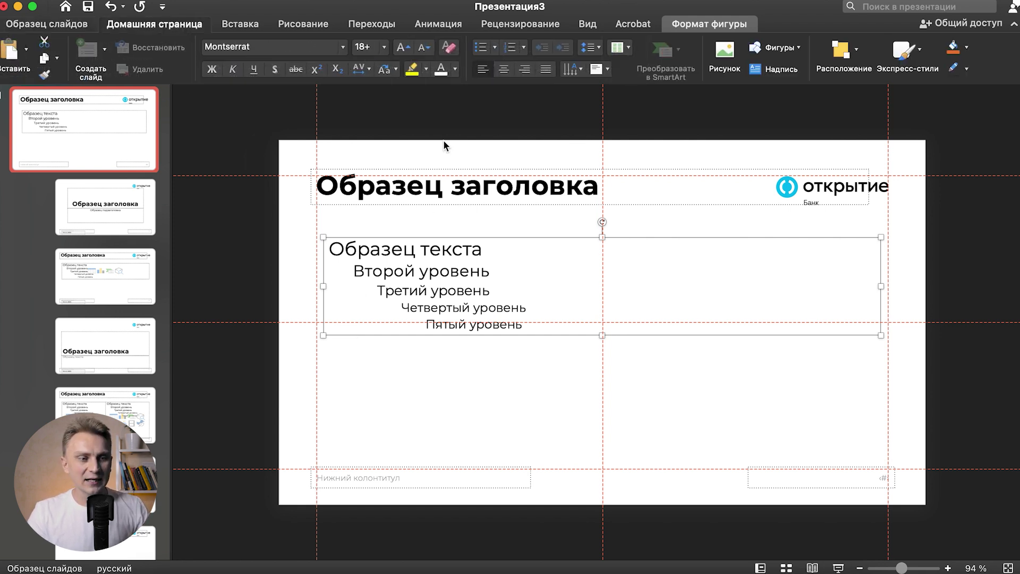
left_click(455, 69)
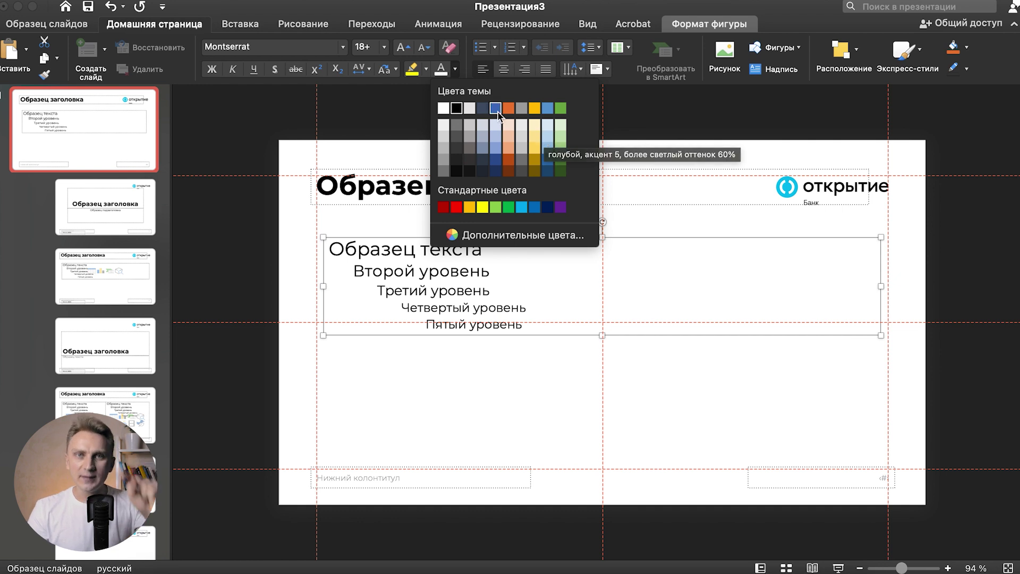
left_click(183, 112)
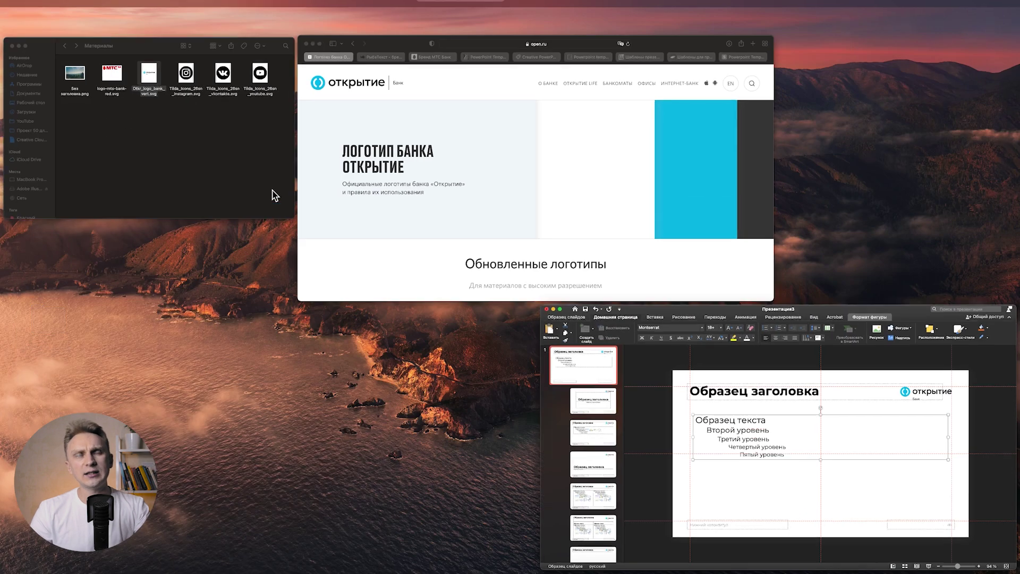
Screenshot the open.ru Открытие logo page and drop the capture onto the PowerPoint slide master.
scroll(247, 378, "down", 6)
scroll(897, 245, "up", 6)
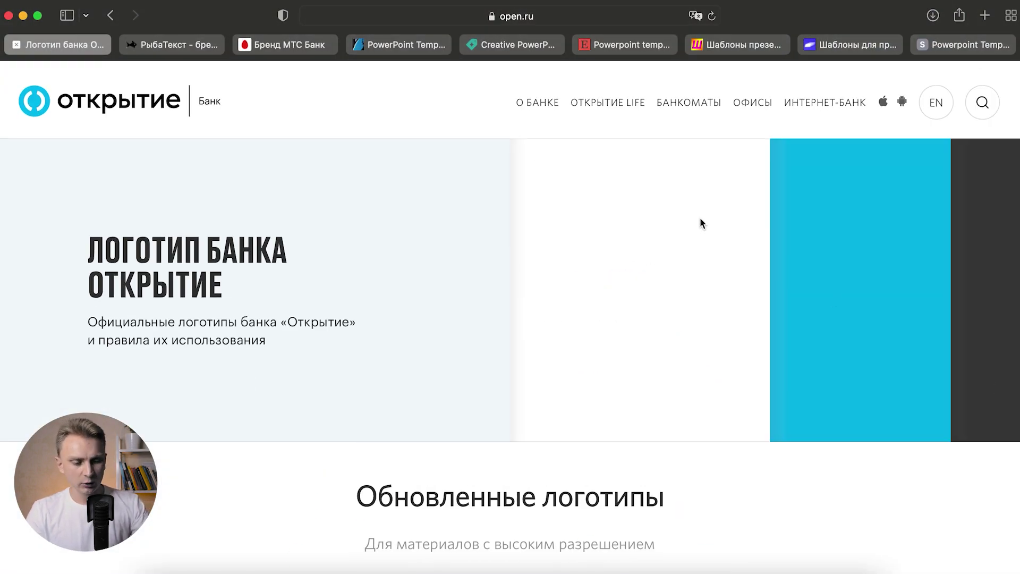
key("super+shift+5")
key("Return")
key("super+Tab")
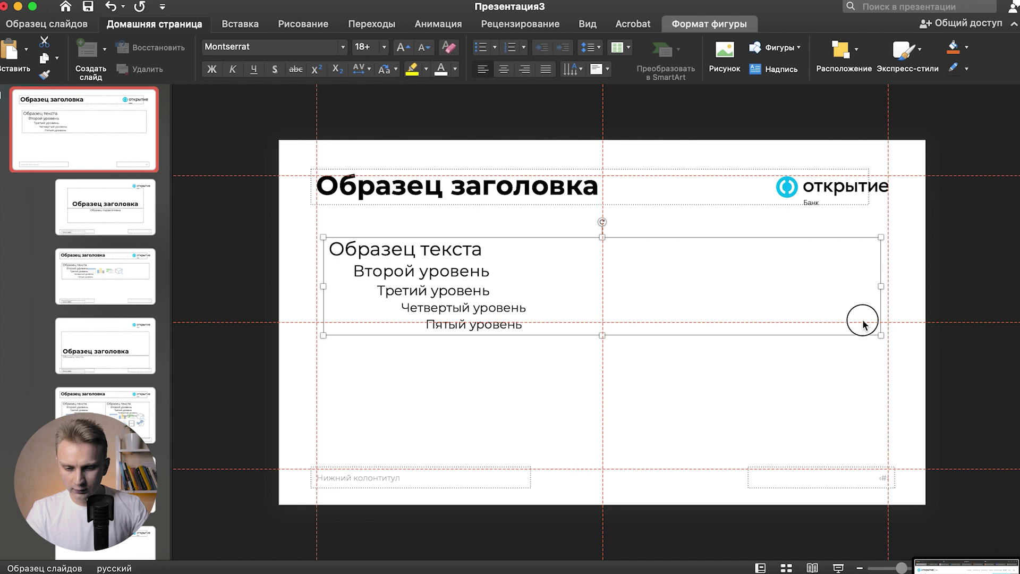
left_click_drag(1000, 568, 861, 316)
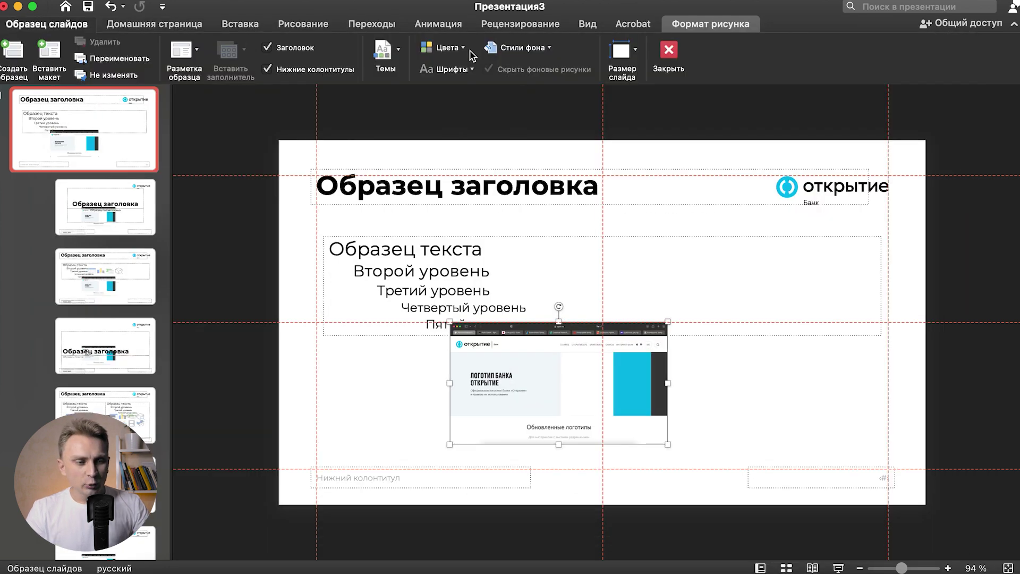
Start a custom theme colour set and eyedrop the logo's cyan as Акцент 1.
left_click(449, 47)
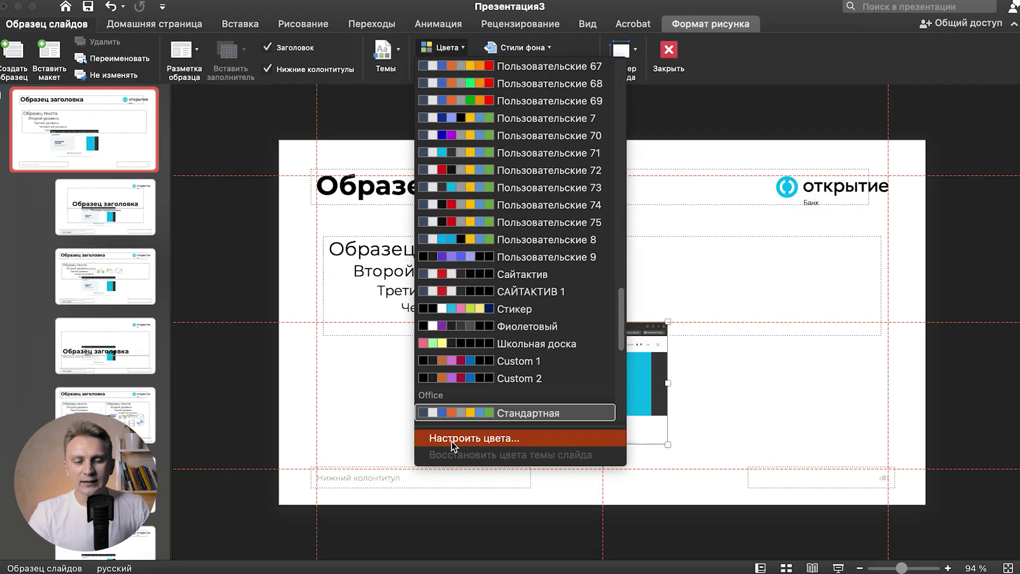
left_click(511, 438)
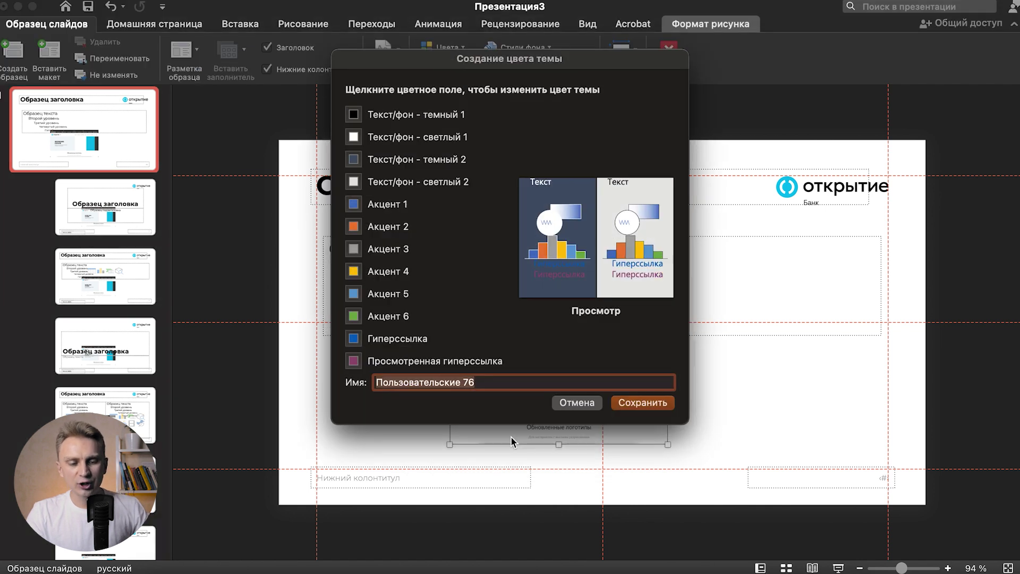
left_click_drag(553, 53, 326, 71)
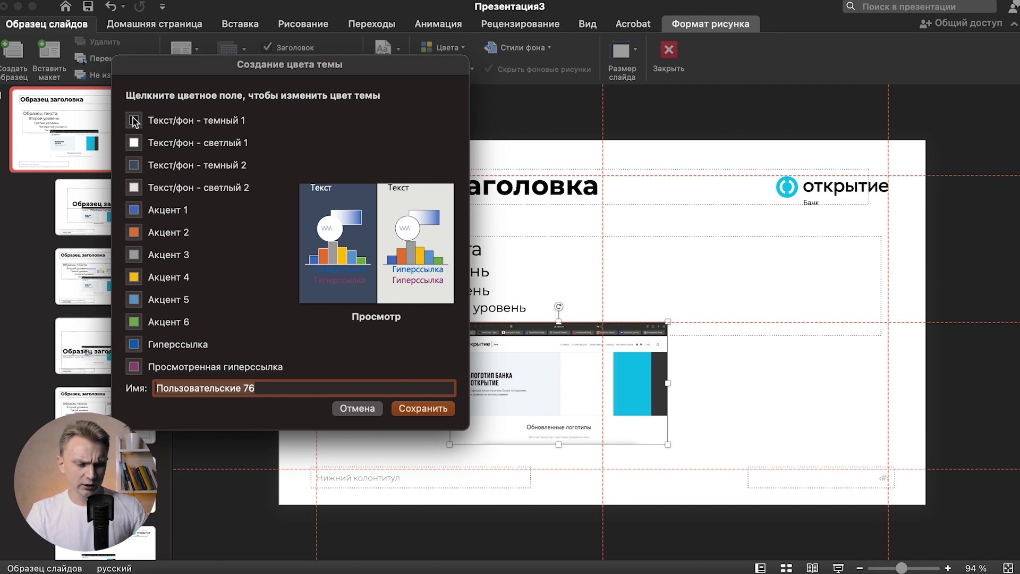
left_click(135, 212)
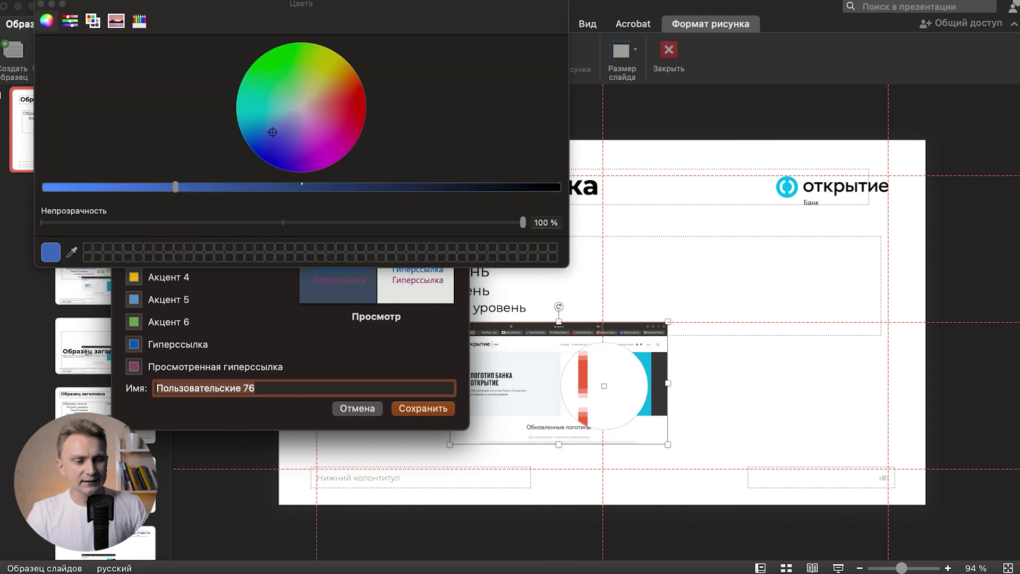
left_click(628, 396)
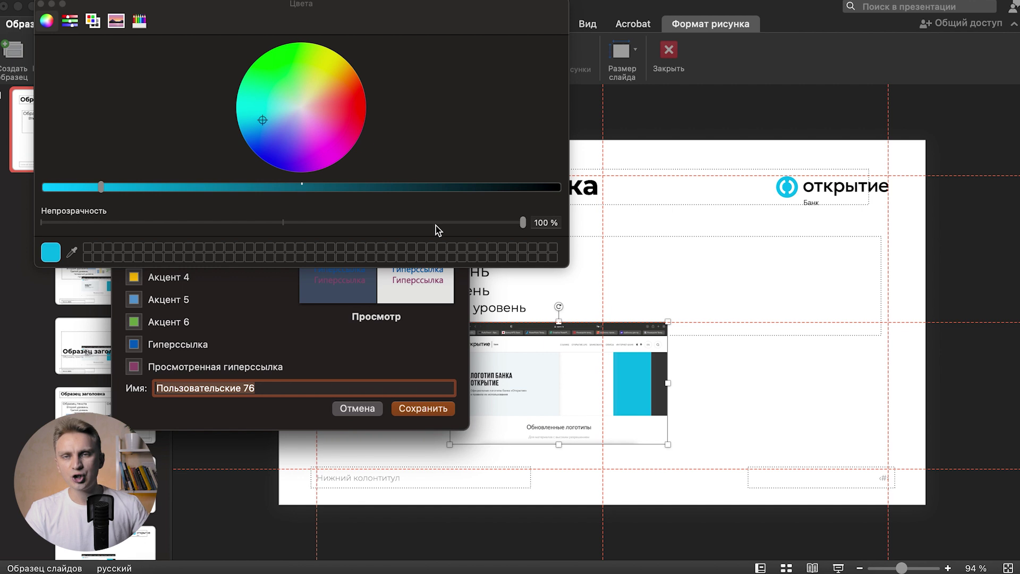
left_click(41, 5)
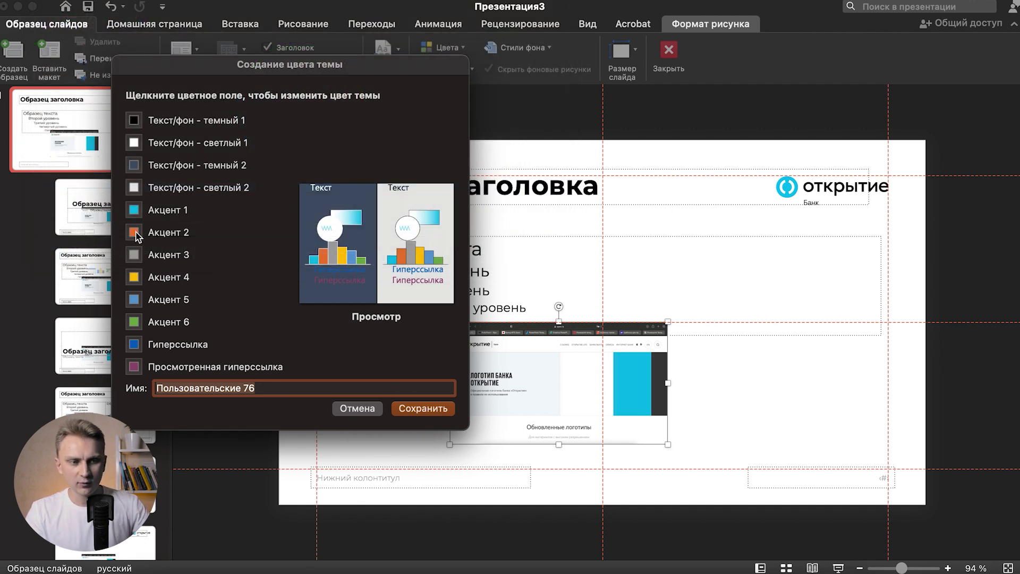
Sample the dark grey strip for Акцент 2, save Пользовательские 76, and delete the screenshot.
left_click(133, 233)
left_click(72, 252)
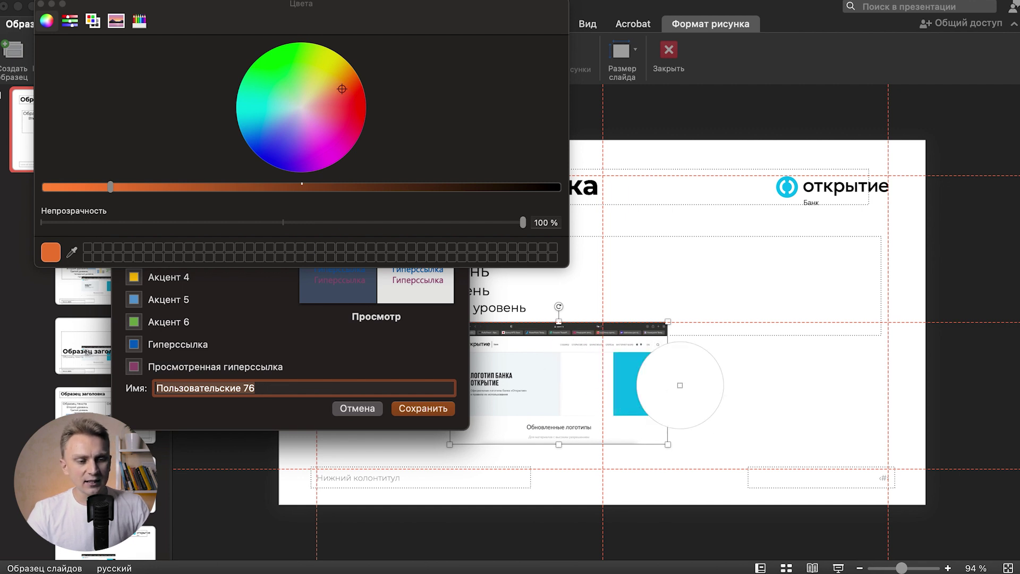
left_click(658, 372)
left_click(41, 4)
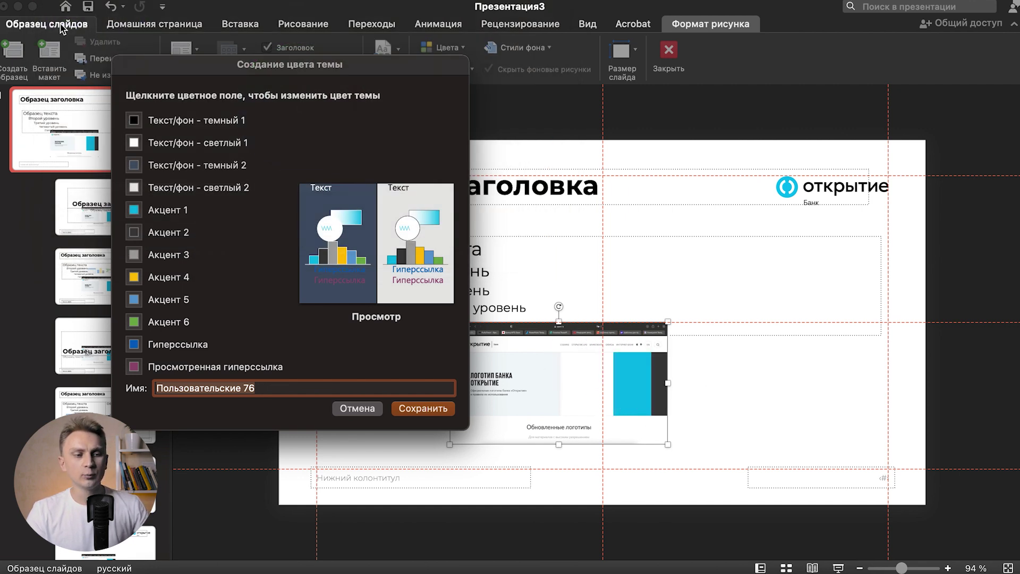
left_click(420, 412)
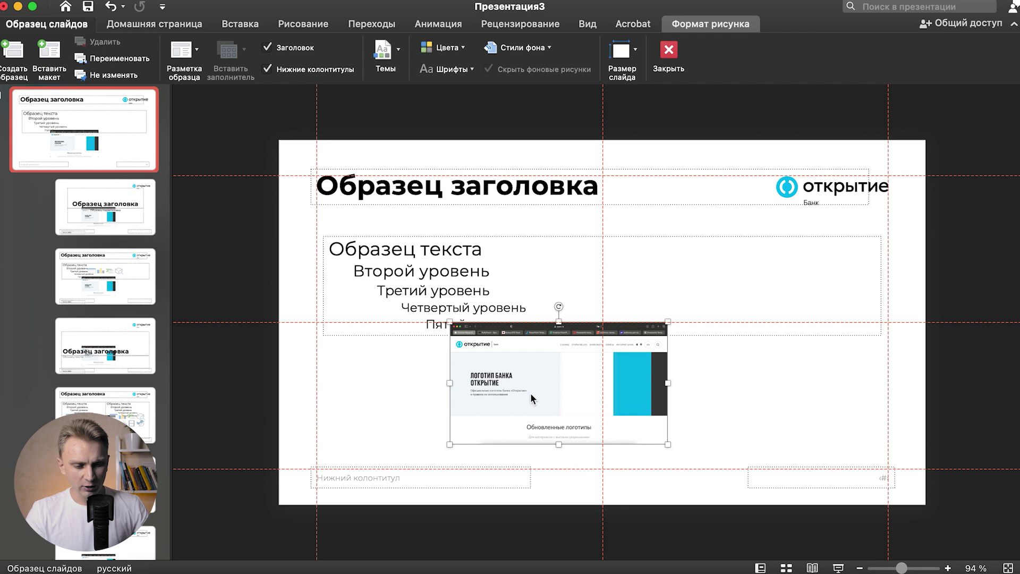
key("Delete")
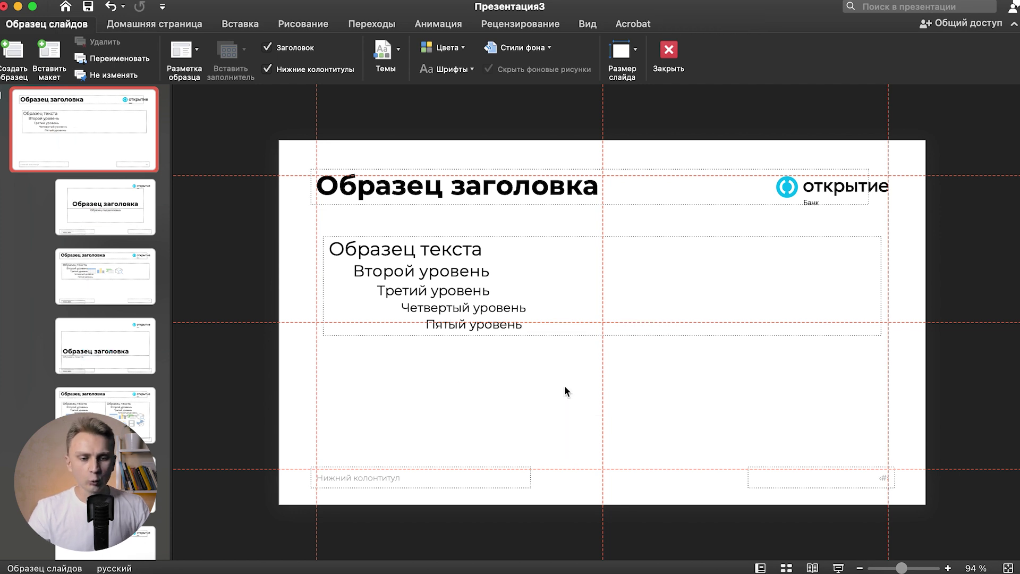
Colour the master body text with a swatch from the new theme palette, leaving the title unchanged.
left_click(155, 24)
left_click(437, 184)
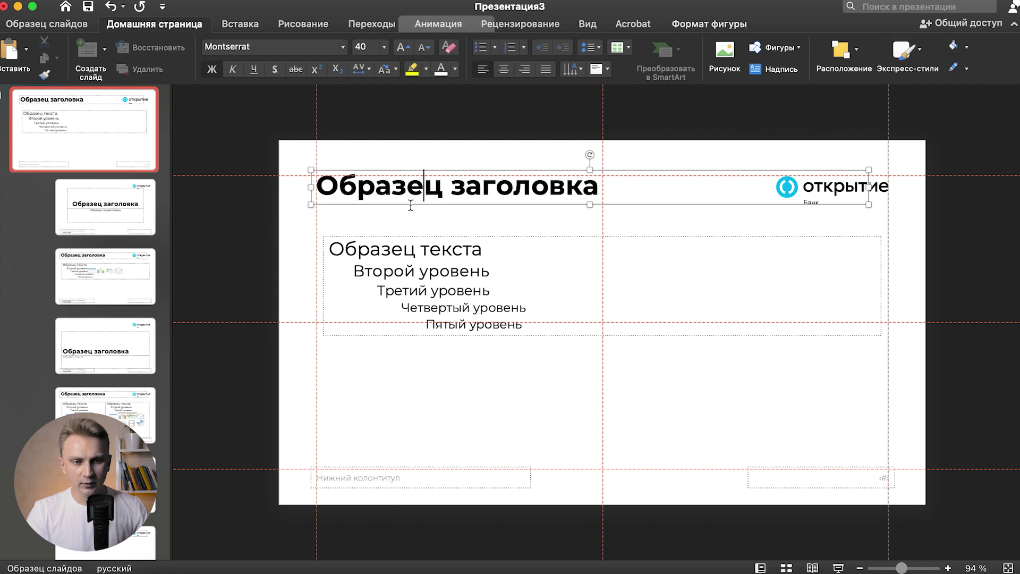
left_click(455, 69)
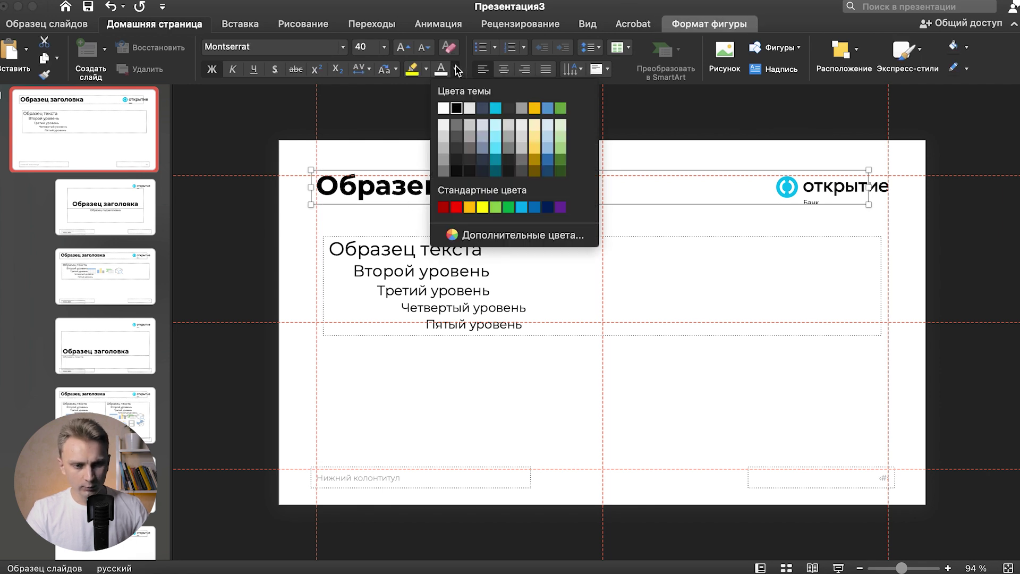
left_click(365, 220)
left_click(368, 236)
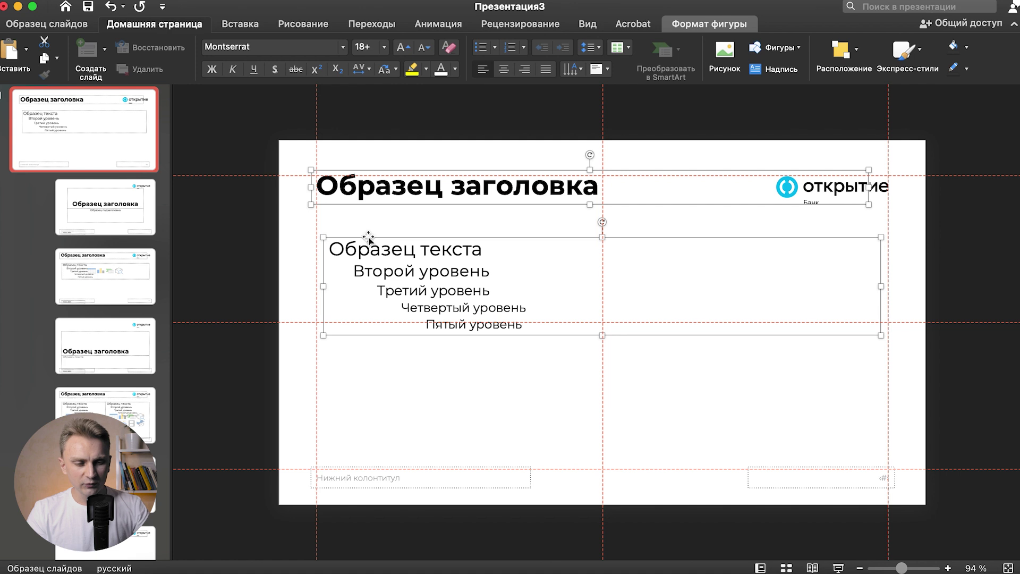
left_click(455, 69)
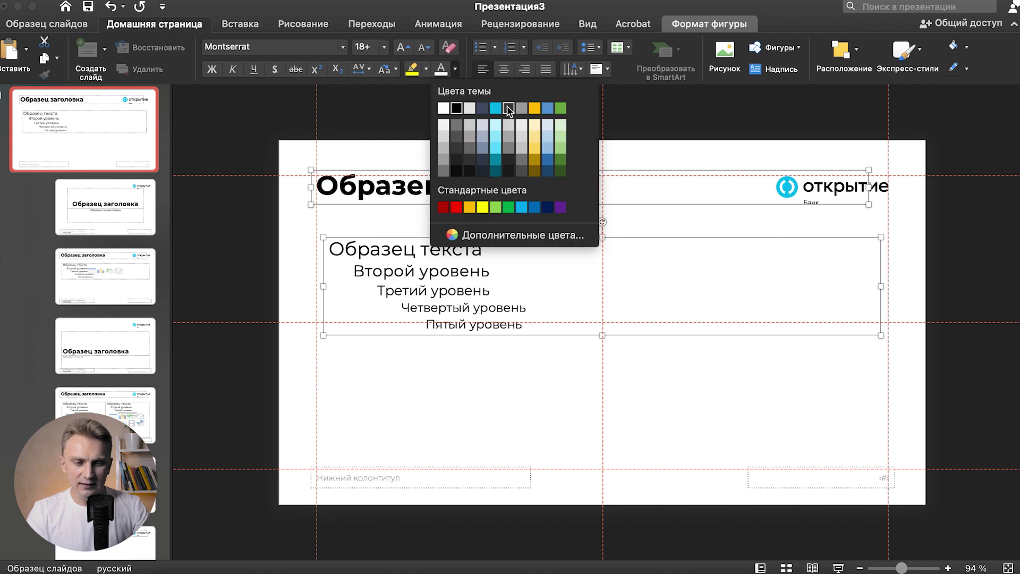
left_click(509, 111)
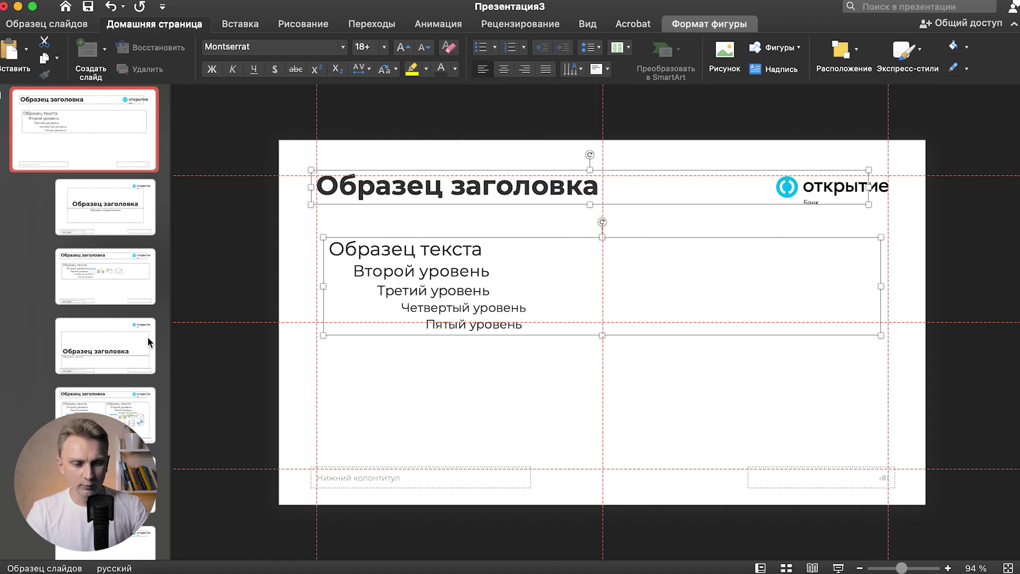
Look through the third to fifth layouts, then show the title slide layout.
left_click(117, 286)
left_click(94, 348)
left_click(95, 406)
left_click(110, 199)
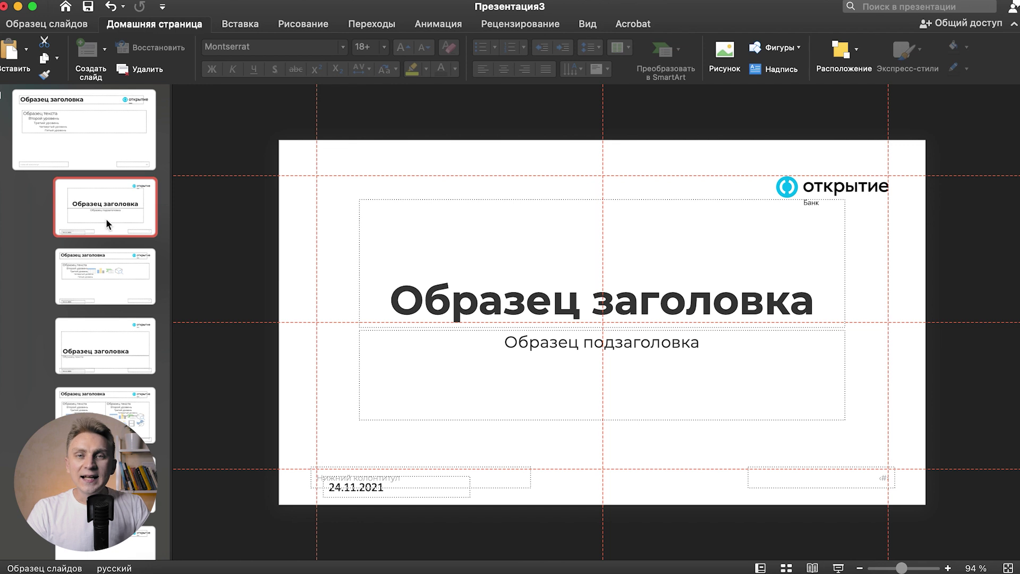
Delete all the layout slides so only the Открытие slide master remains.
scroll(103, 261, "down", 2)
scroll(103, 262, "down", 5)
scroll(104, 262, "down", 4)
key("super+a")
key("BackSpace")
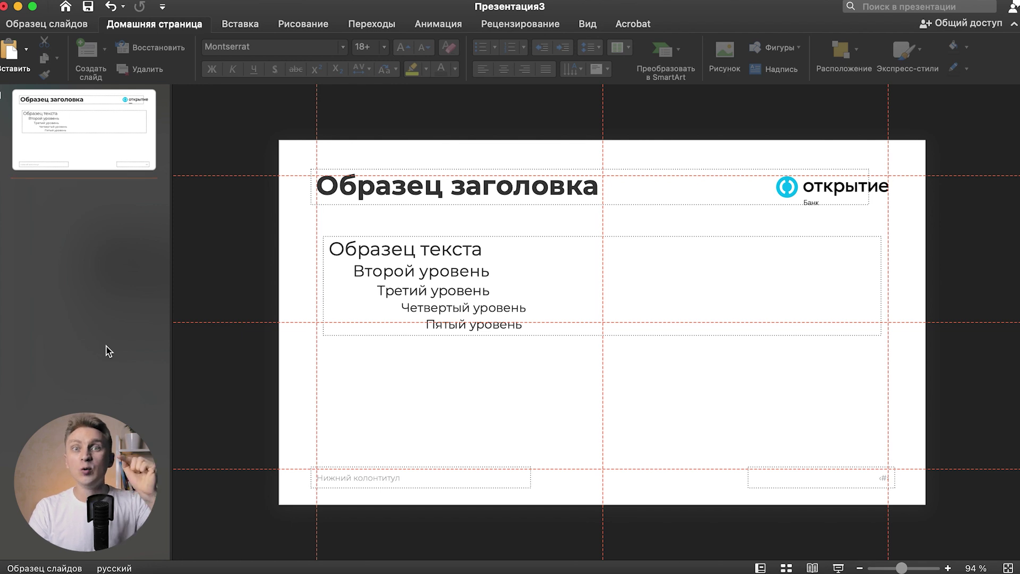
left_click(47, 23)
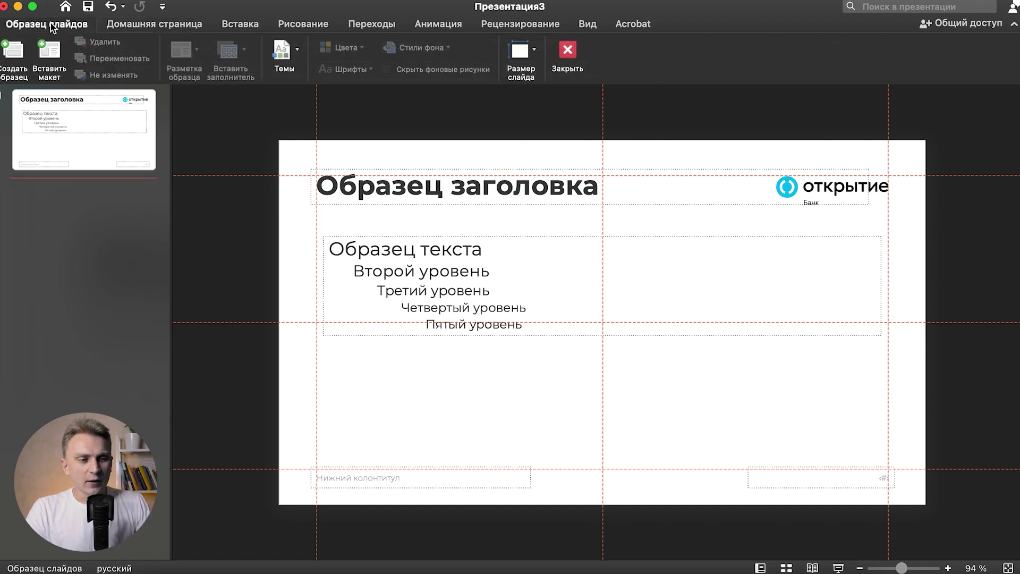
Insert a new layout holding the title, Открытие logo and footers but no body text.
left_click(49, 56)
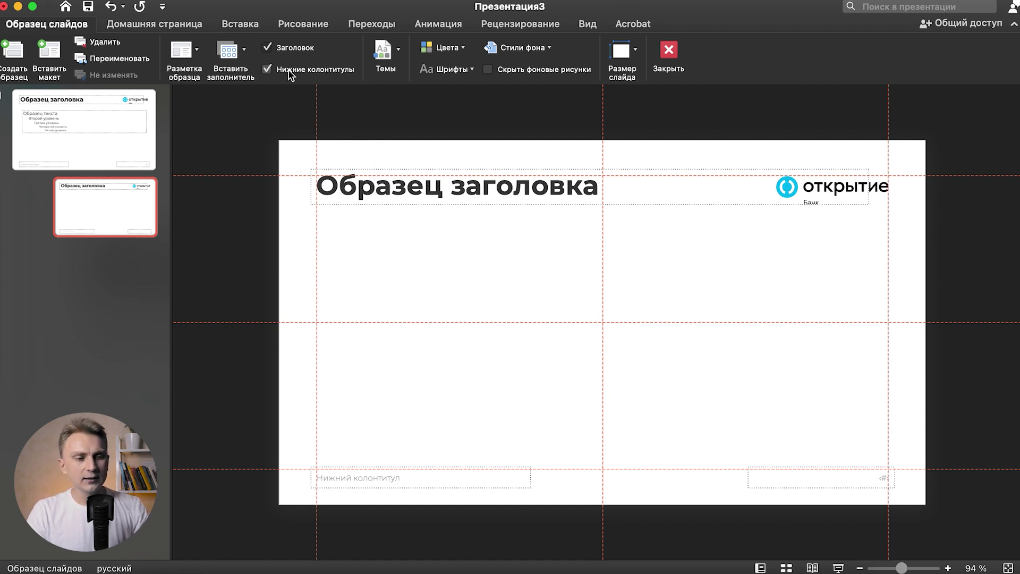
left_click(271, 53)
left_click(272, 53)
left_click(276, 56)
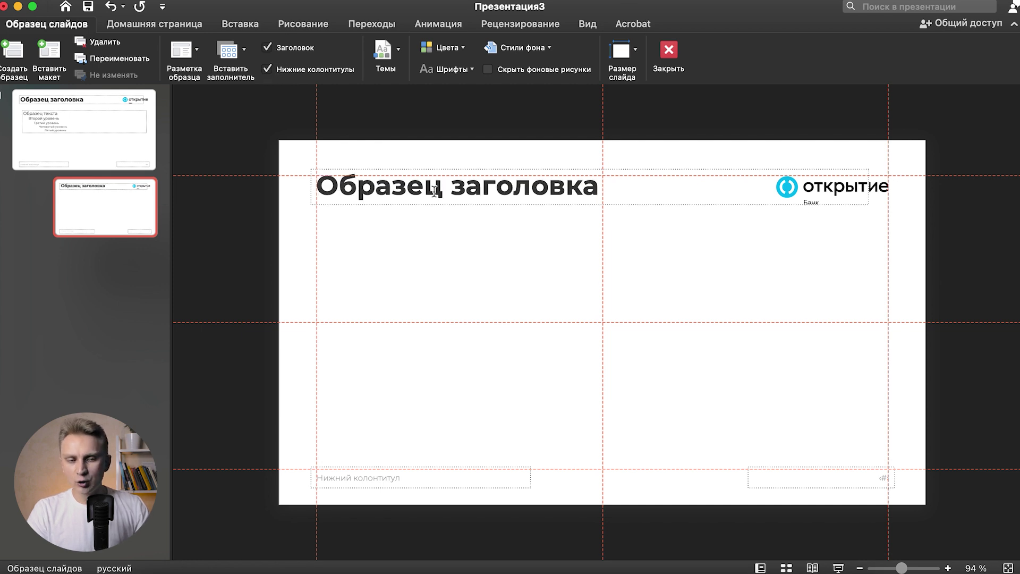
Draw a 16,26 × 8,38 cm Рисунок picture placeholder beneath the layout title.
left_click(245, 50)
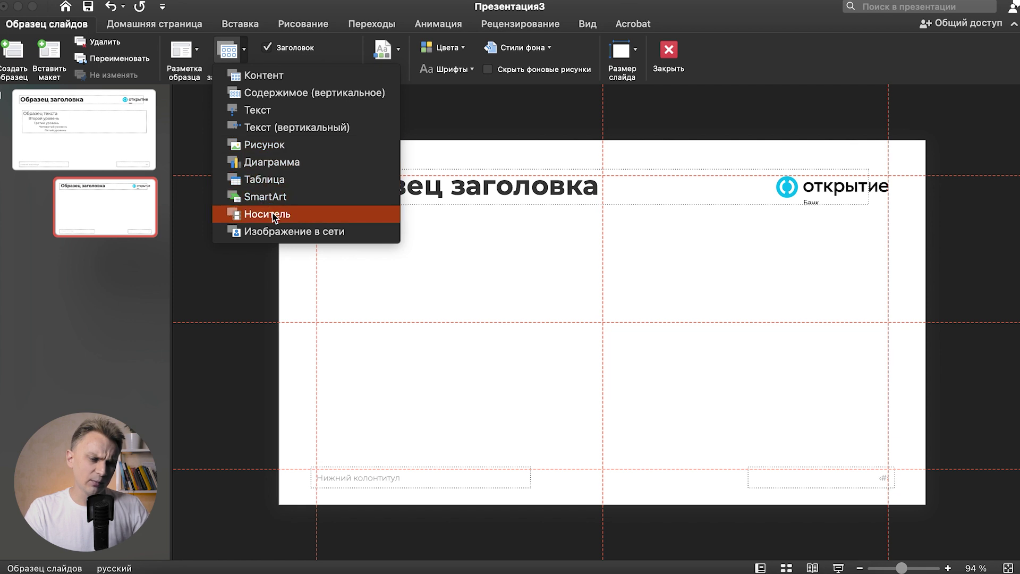
left_click(267, 146)
left_click_drag(379, 251, 690, 410)
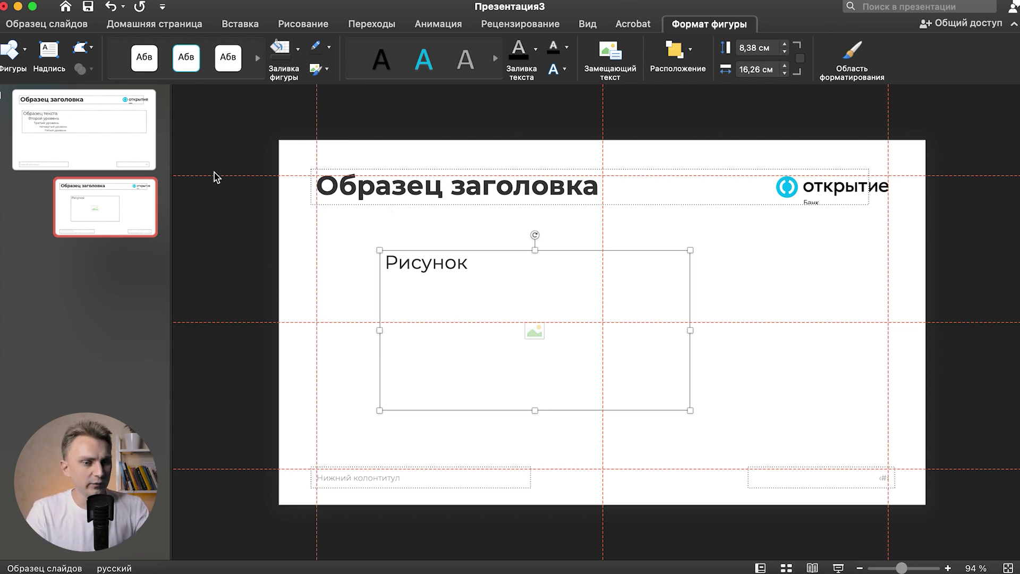
left_click(82, 49)
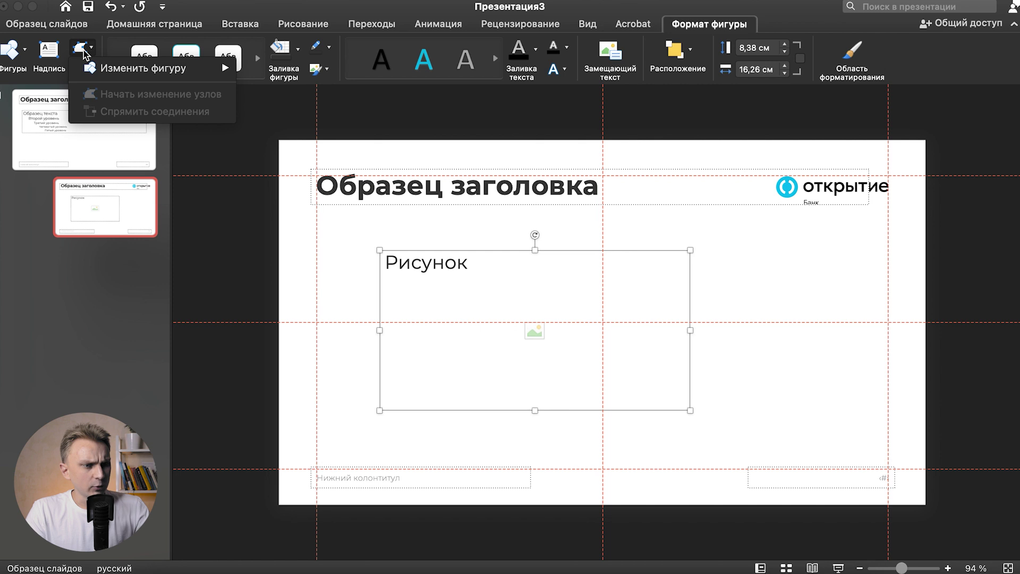
Change the picture placeholder's shape to an oval.
left_click(493, 250)
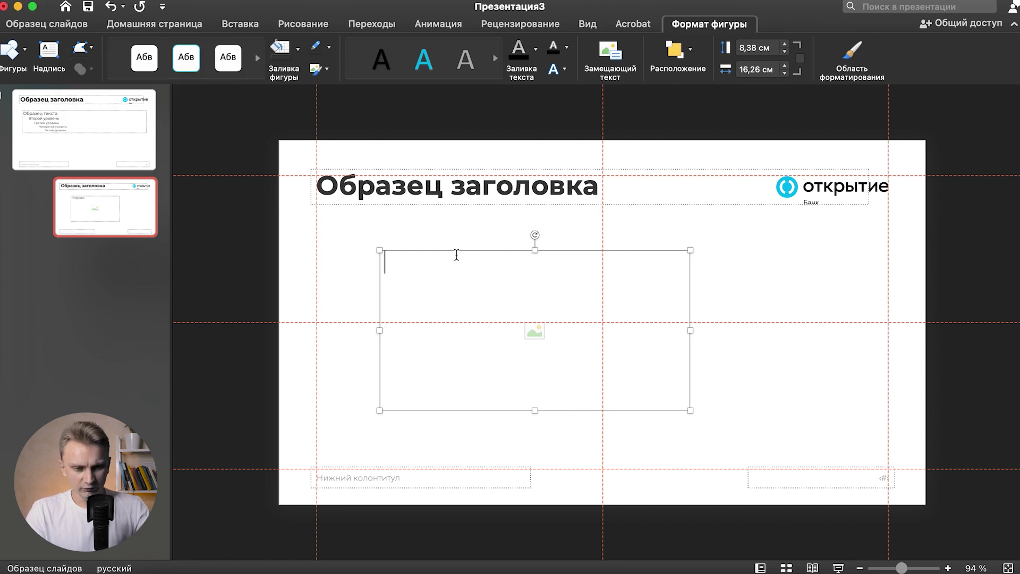
left_click(82, 49)
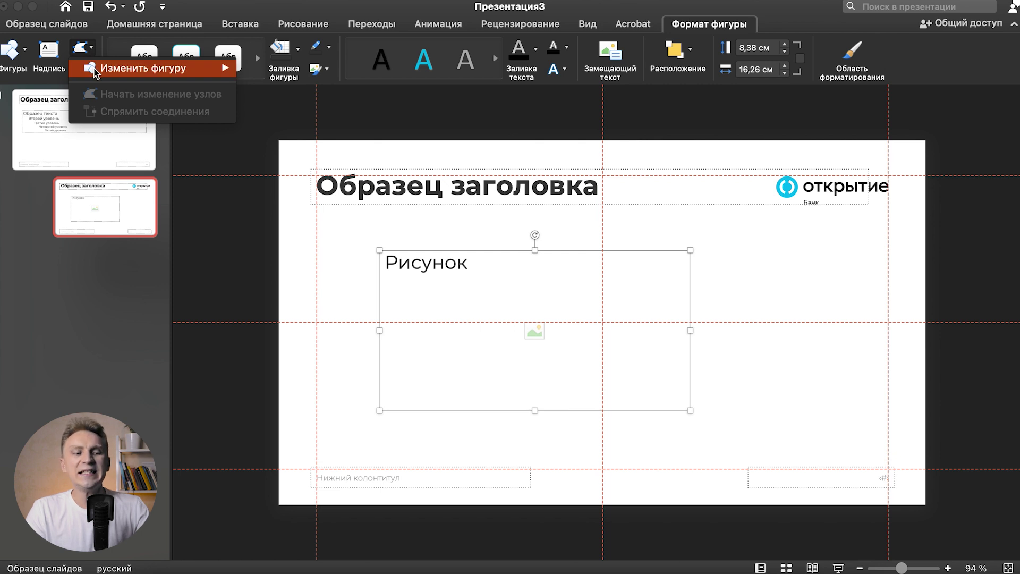
left_click(272, 134)
left_click(745, 293)
key("ctrl+z")
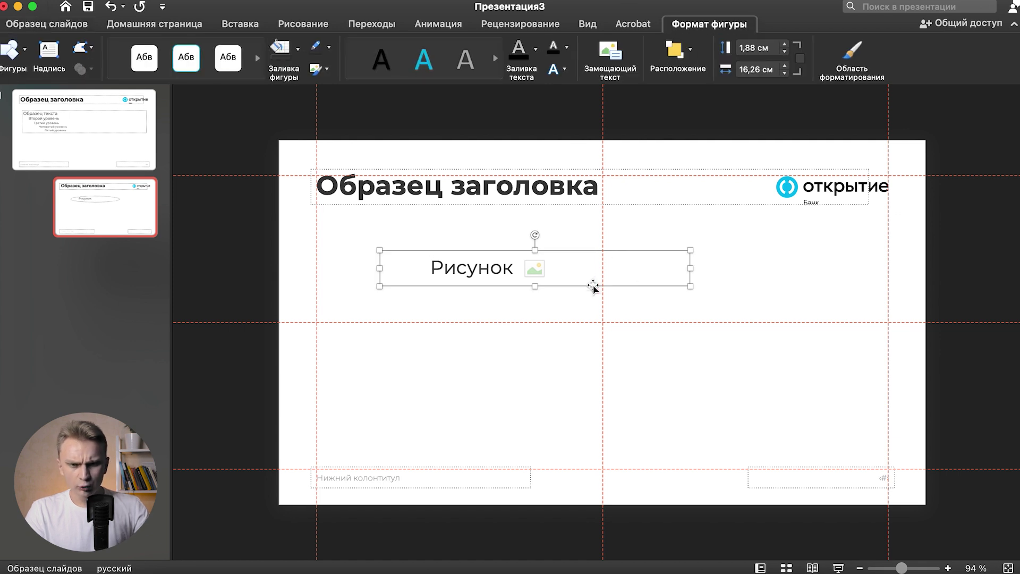
Set the placeholder's height and width to 1,7 cm.
left_click(756, 48)
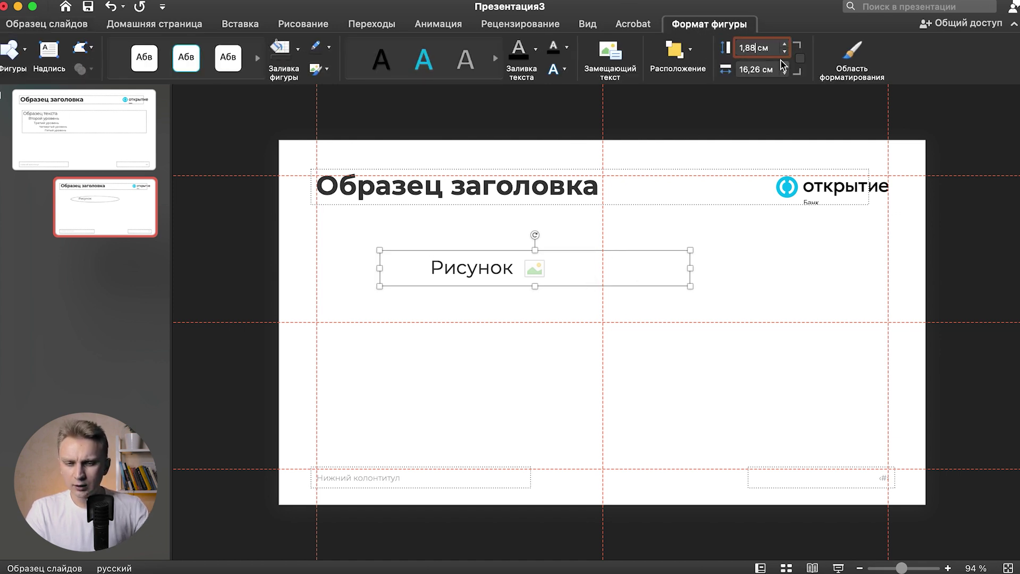
key("BackSpace")
type("7")
left_click(757, 68)
key("BackSpace")
type("7")
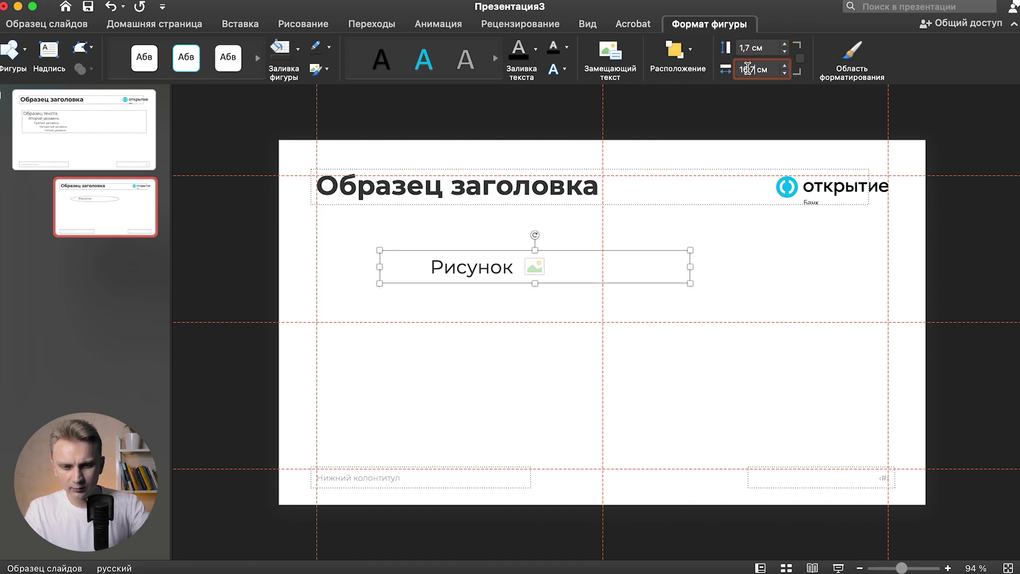
key("BackSpace")
key("Return")
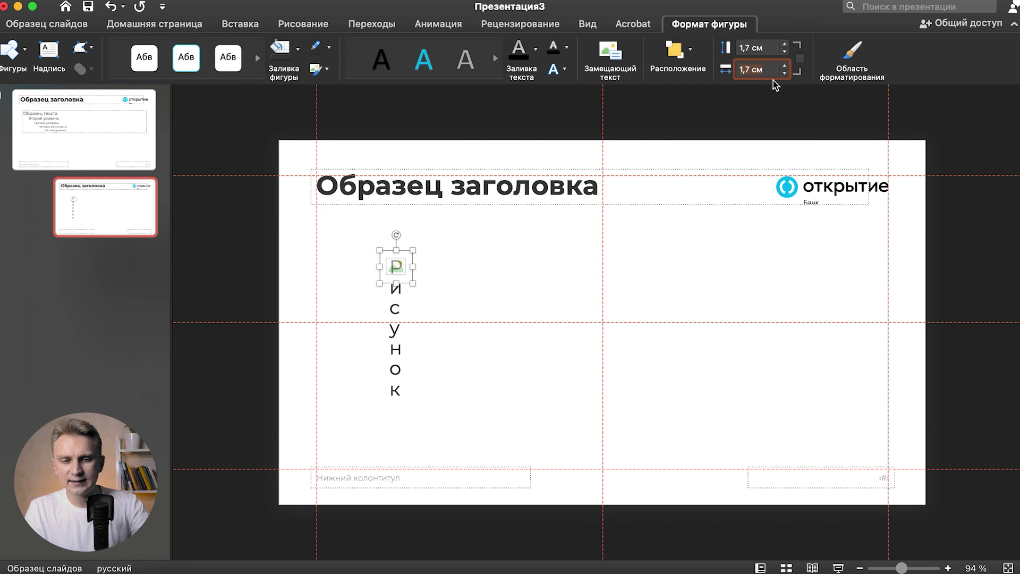
left_click(720, 289)
Set the placeholder's prompt text size to 8 pt.
left_click(411, 281)
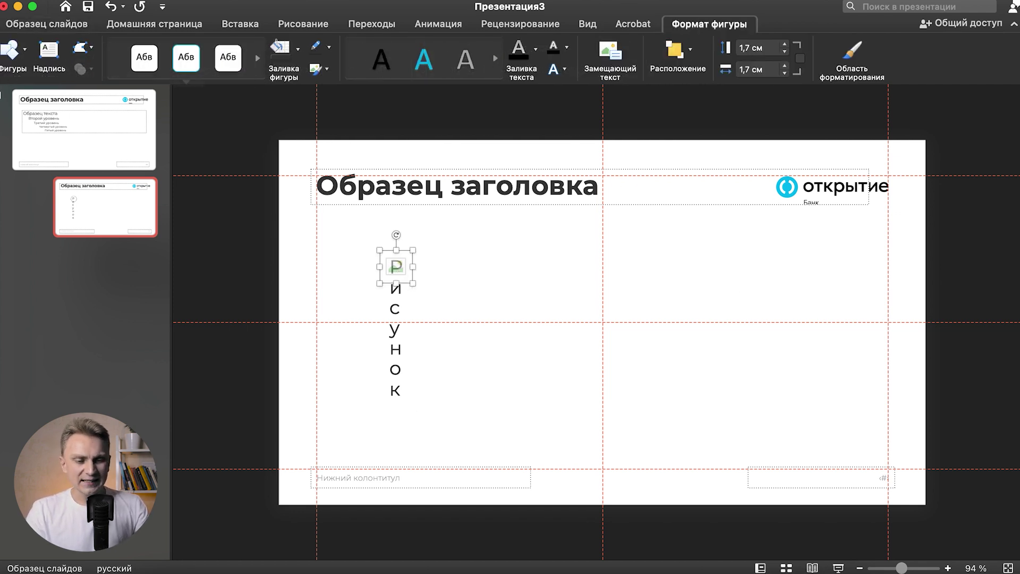
left_click(37, 26)
left_click(153, 25)
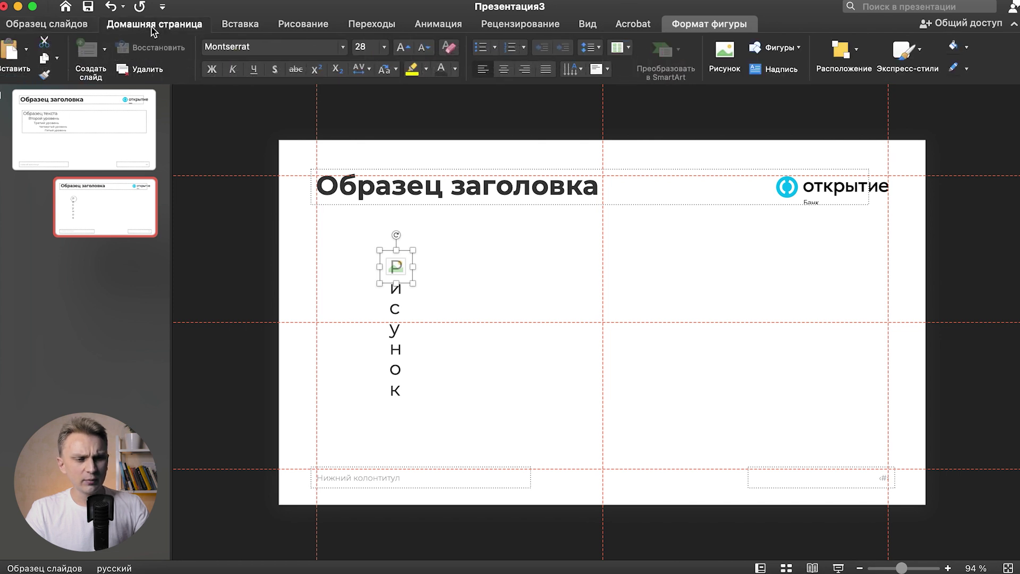
left_click(385, 46)
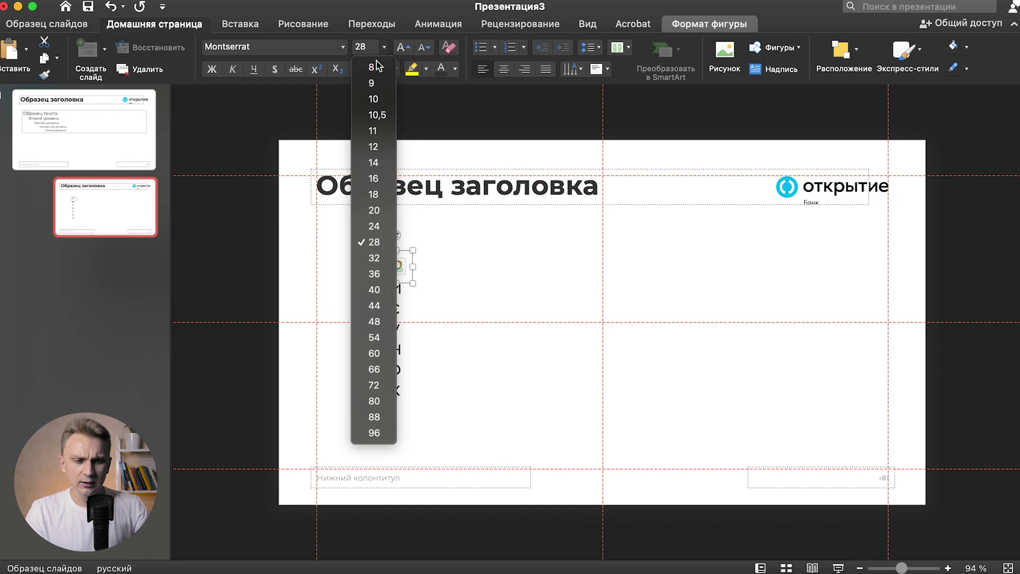
left_click(372, 67)
left_click(458, 250)
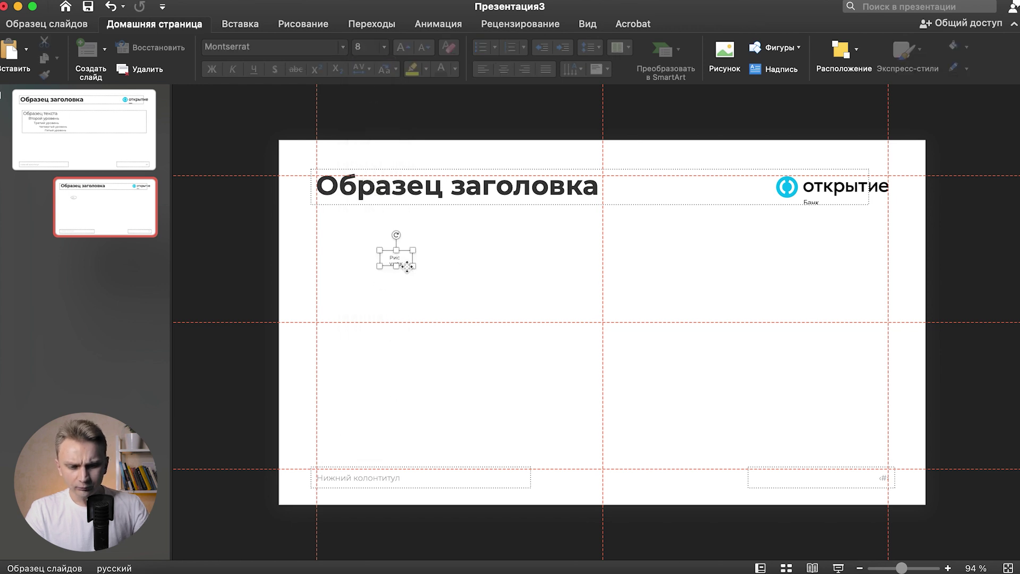
Correct the height to 1,7 cm and move the circle down and right, left of centre.
left_click(407, 262)
left_click(708, 30)
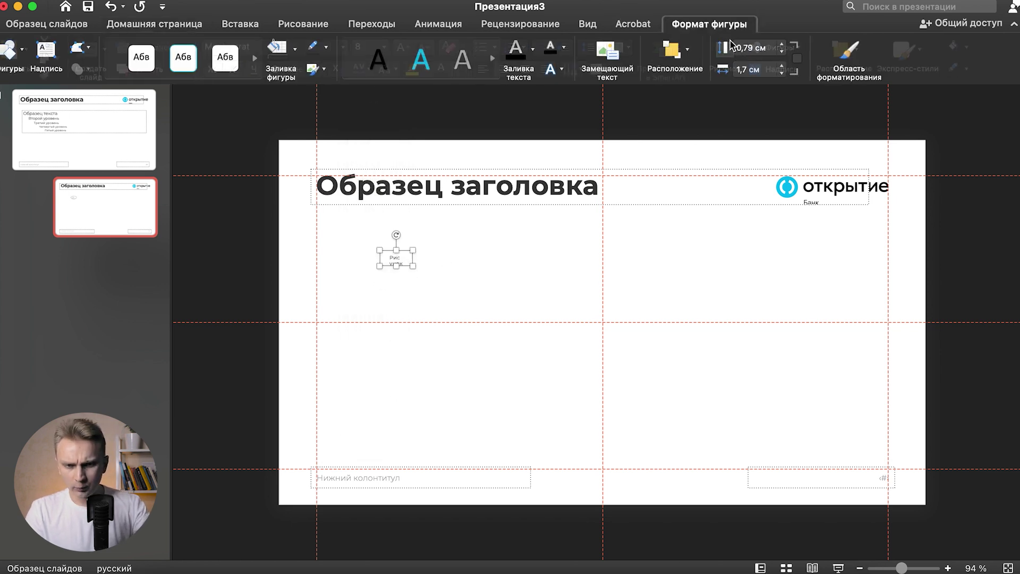
double_click(743, 48)
type("1")
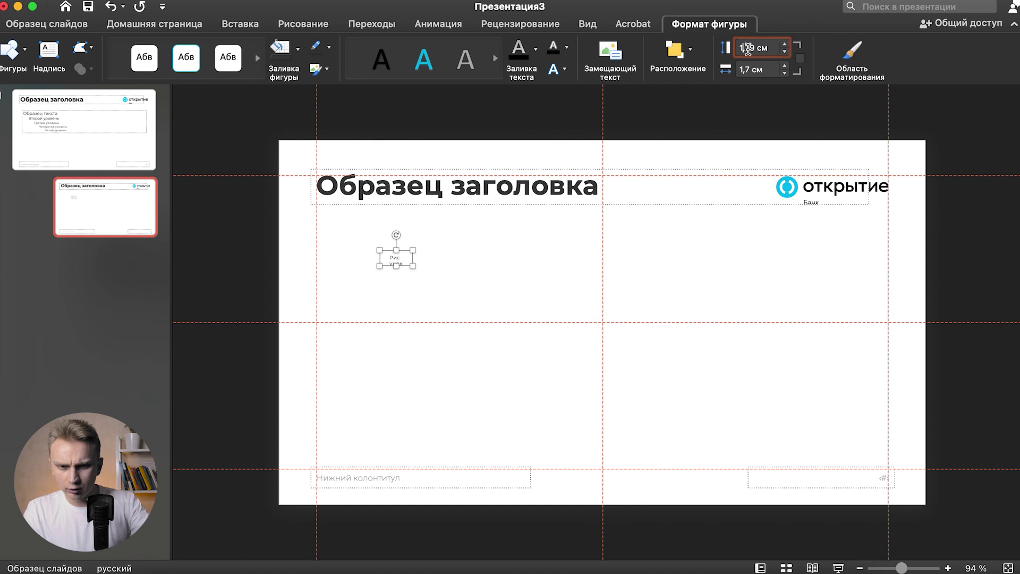
left_click(665, 249)
left_click(417, 279)
left_click_drag(417, 278, 453, 316)
left_click(689, 302)
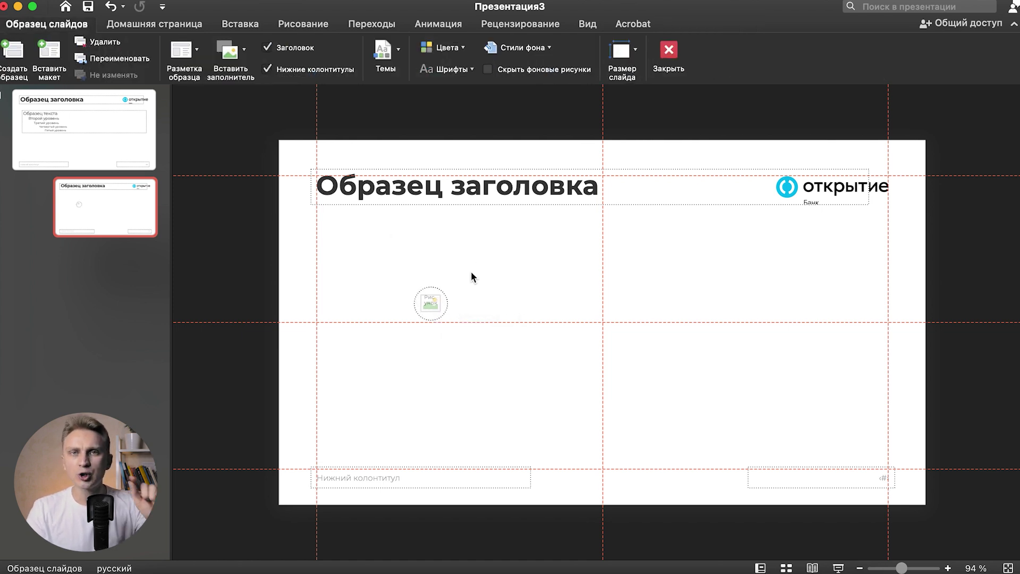
Extend the layout title to read «Образец заголовка в две строки».
key("ctrl+z")
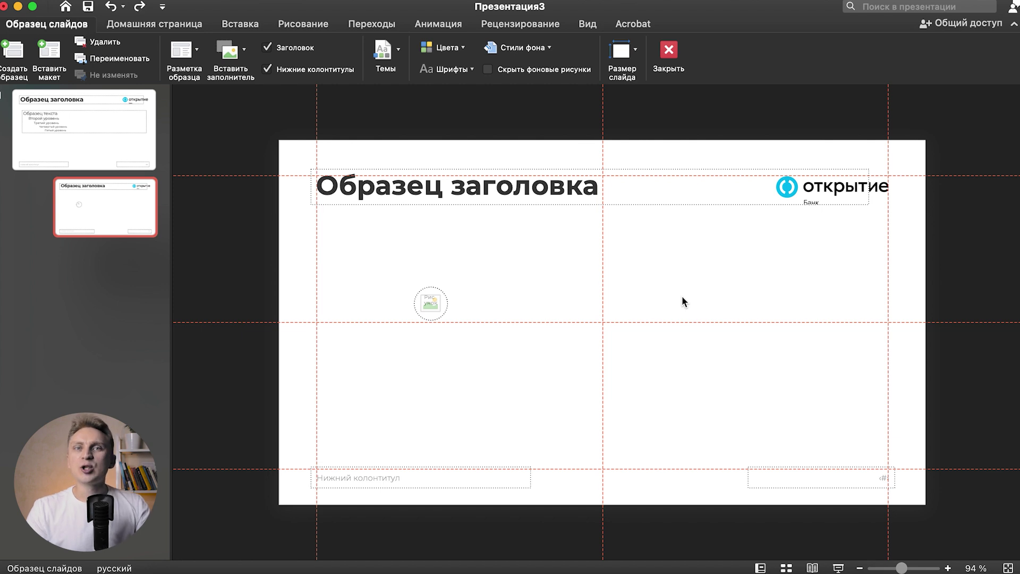
left_click(606, 190)
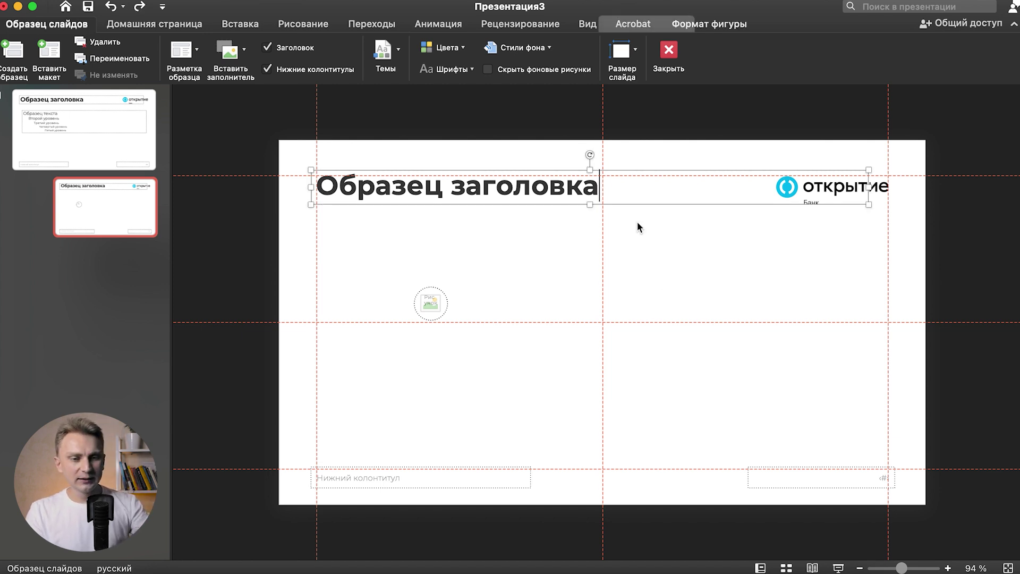
type("в ды")
key("BackSpace")
type("ве")
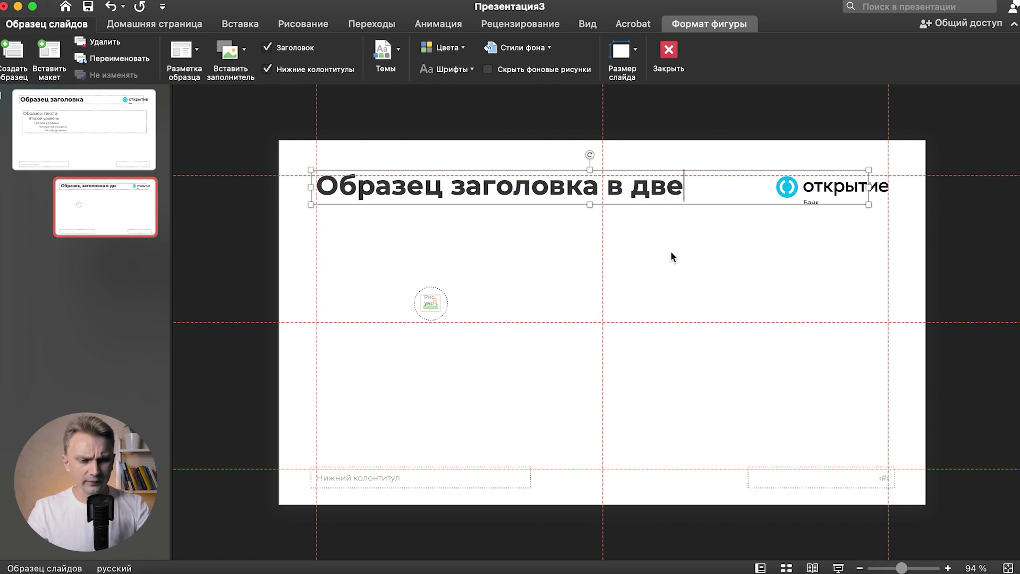
type(" строки")
left_click(684, 224)
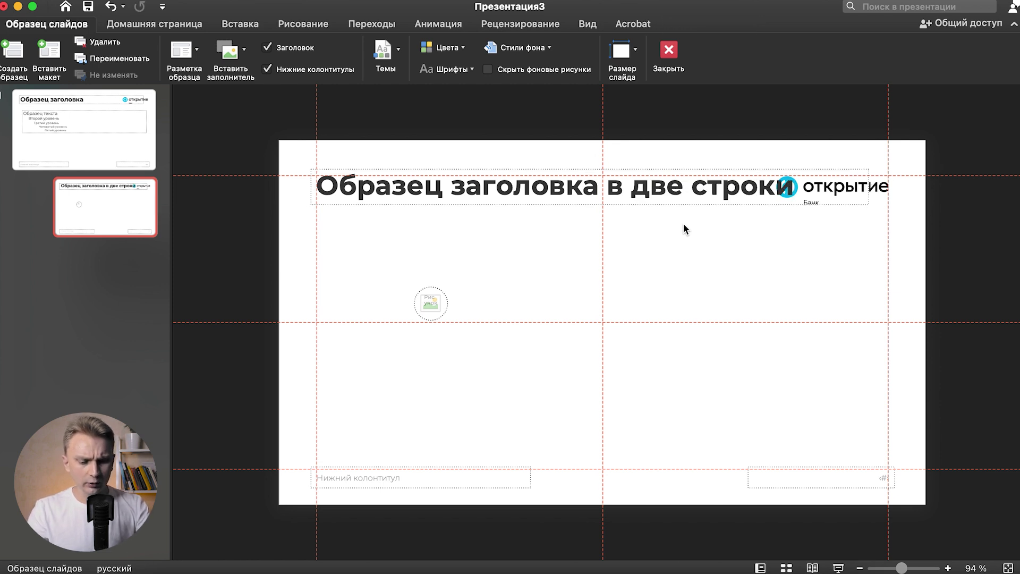
Narrow the title box and deepen it so the title wraps onto two lines.
left_click(684, 187)
left_click_drag(869, 187, 627, 199)
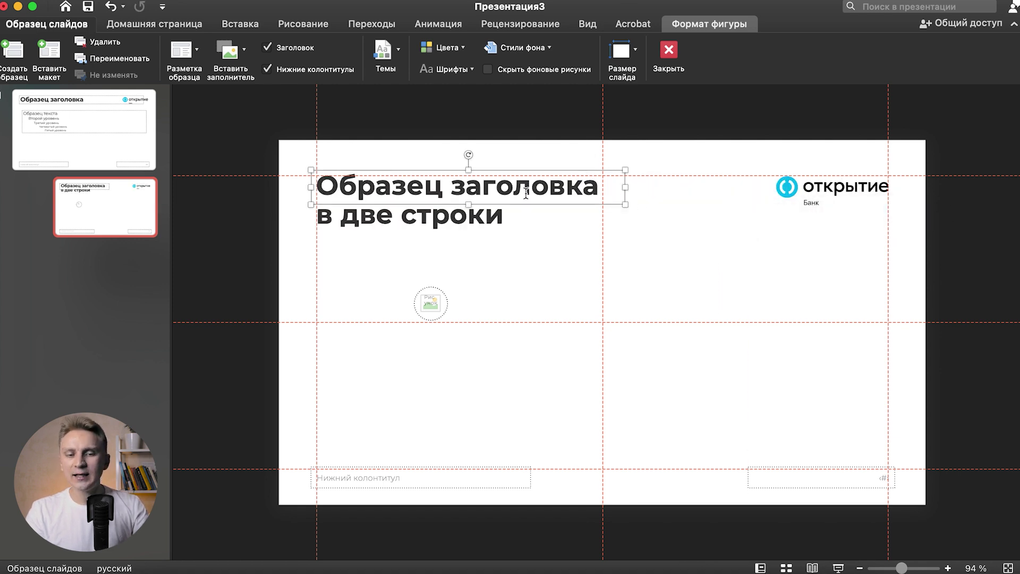
left_click_drag(468, 205, 468, 241)
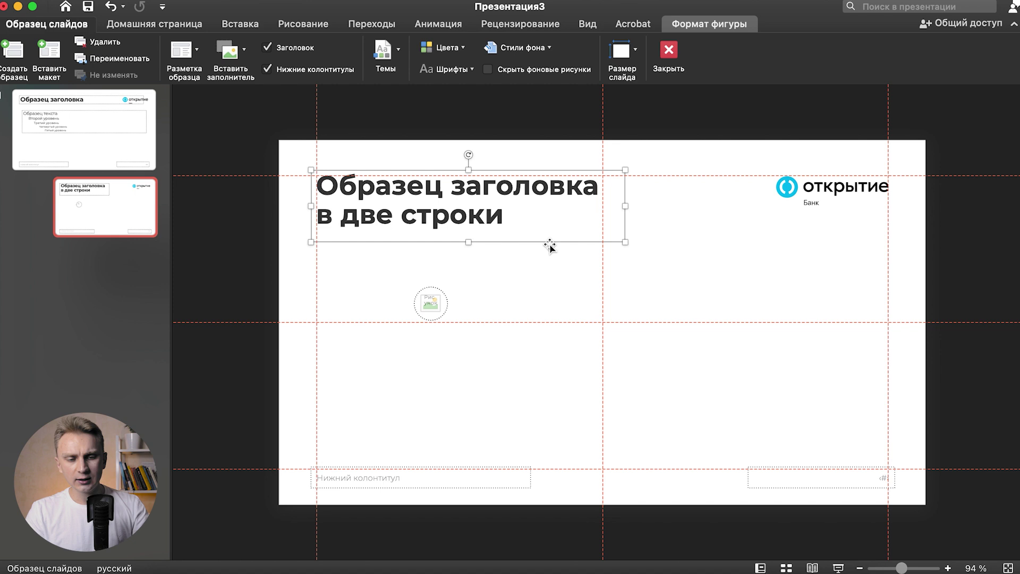
left_click(713, 274)
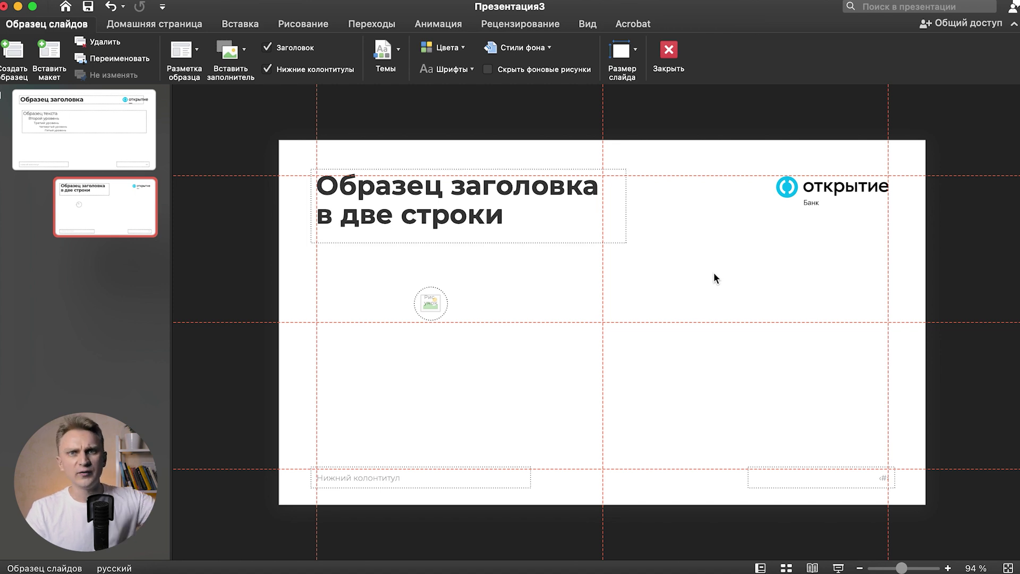
Add a text placeholder below the picture circle labelled Подзаголовок.
left_click(246, 51)
left_click(258, 110)
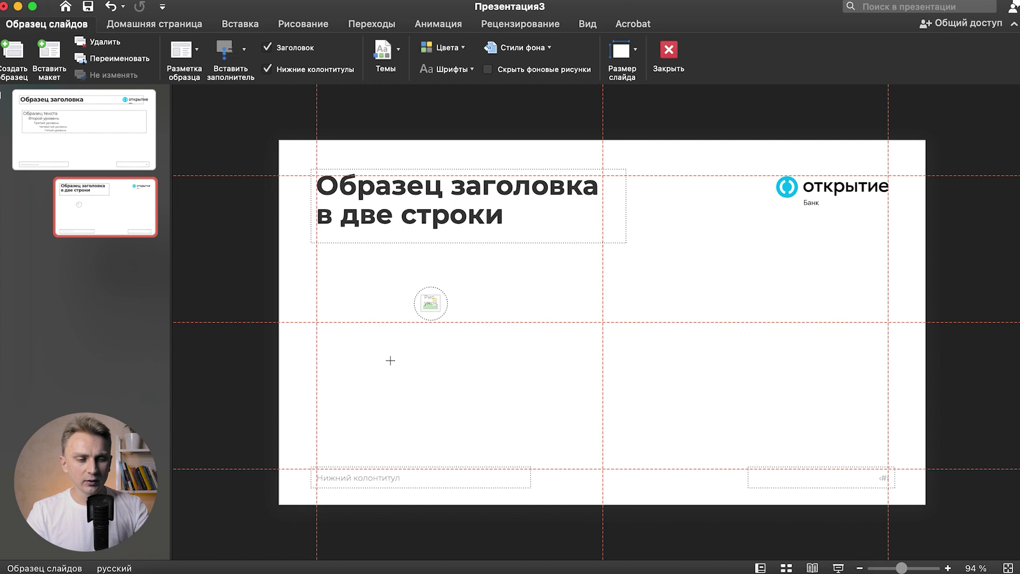
left_click_drag(389, 360, 586, 397)
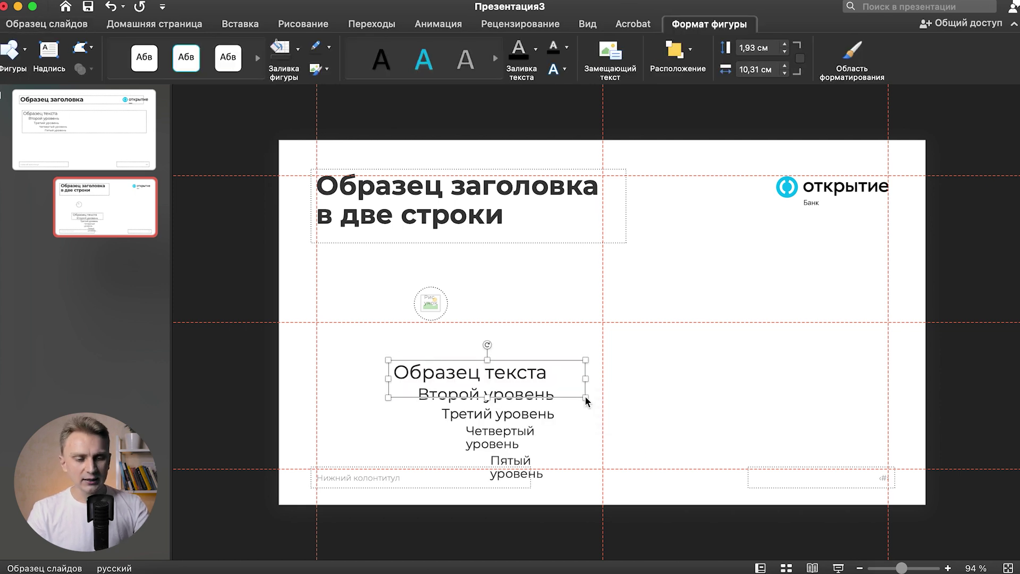
key("super+a")
type("Под")
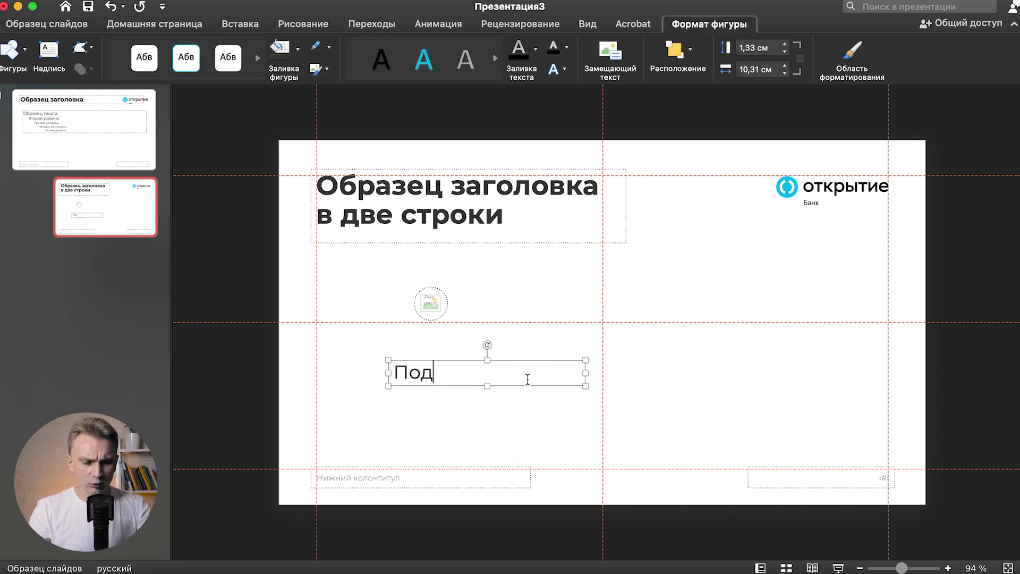
type("заголово")
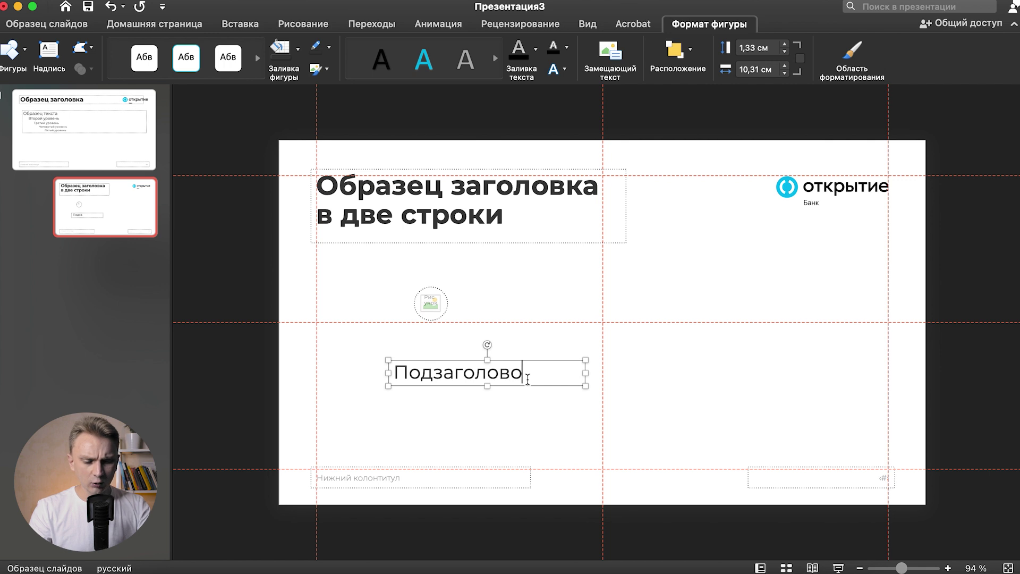
double_click(528, 379)
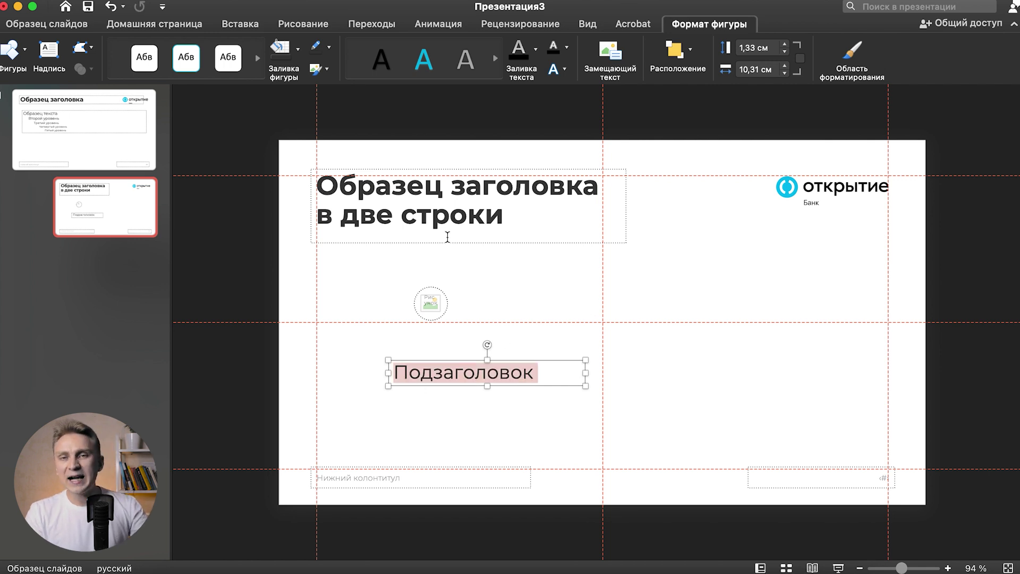
left_click(428, 218)
Format Подзаголовок as 20 pt Montserrat SemiBold and move its box slightly up.
left_click(47, 23)
left_click(139, 24)
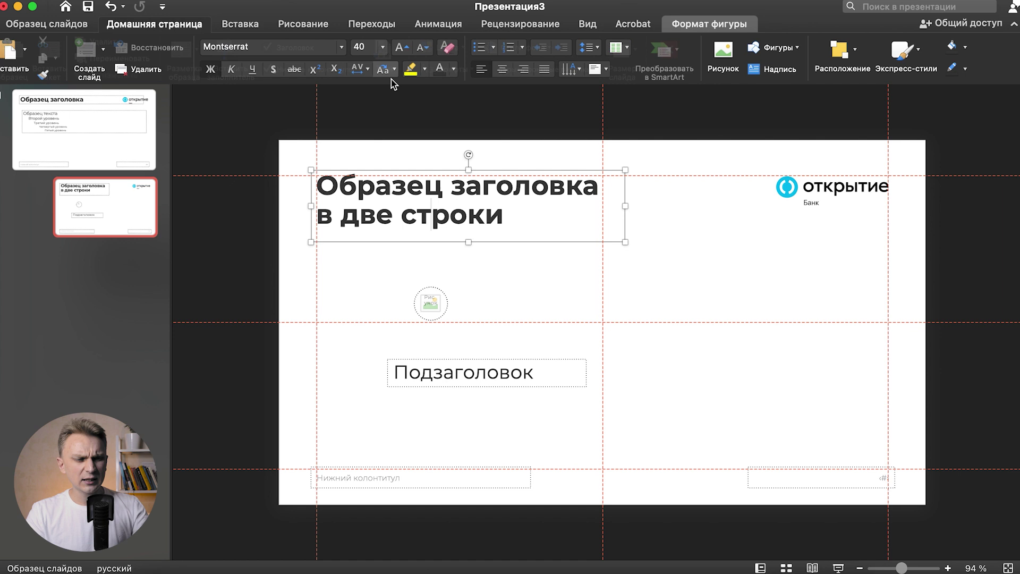
double_click(423, 378)
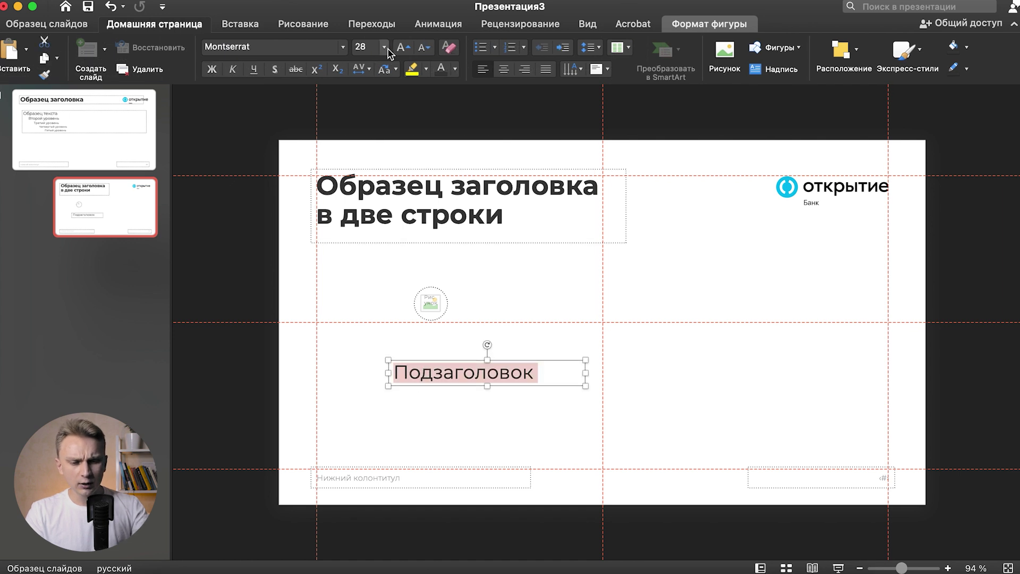
left_click(425, 48)
left_click(425, 48)
left_click(429, 51)
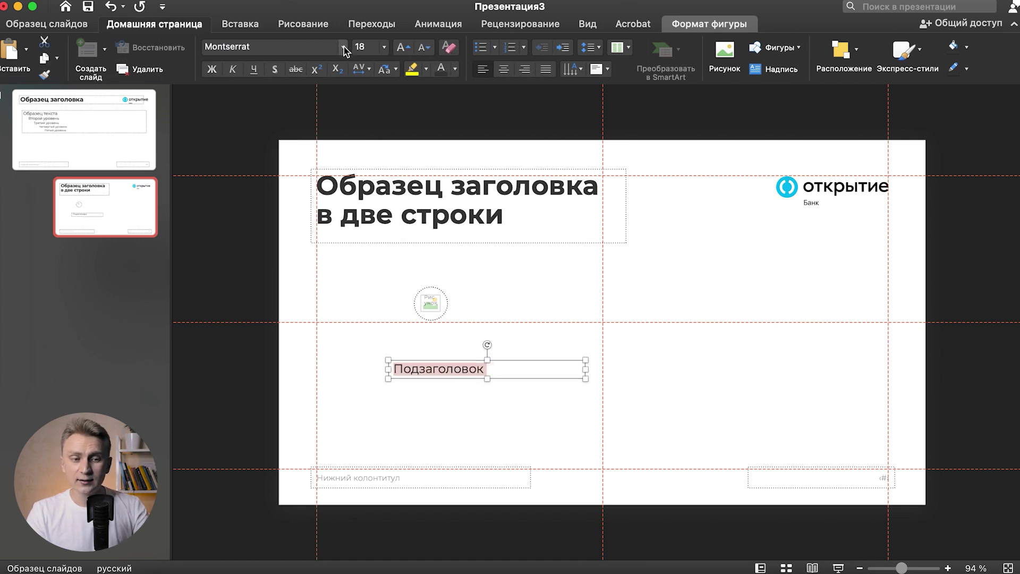
left_click(344, 48)
left_click(402, 46)
left_click(403, 47)
left_click(343, 47)
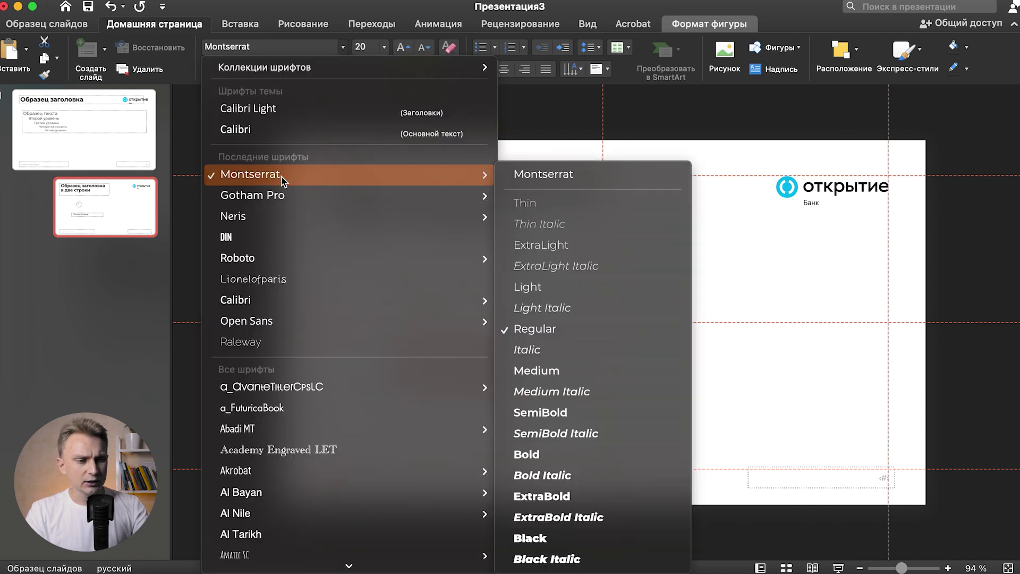
left_click(553, 415)
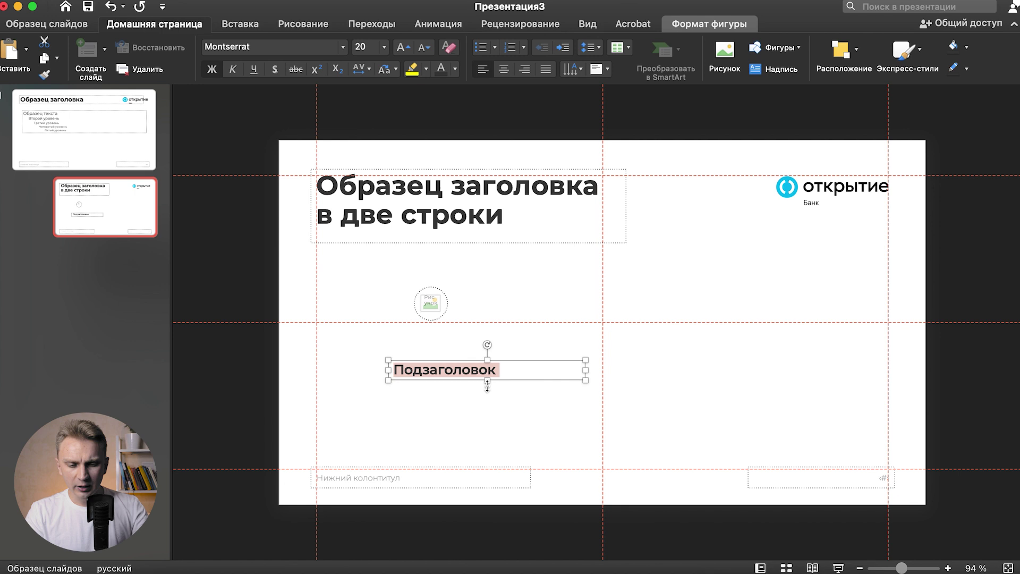
left_click_drag(512, 378, 507, 358)
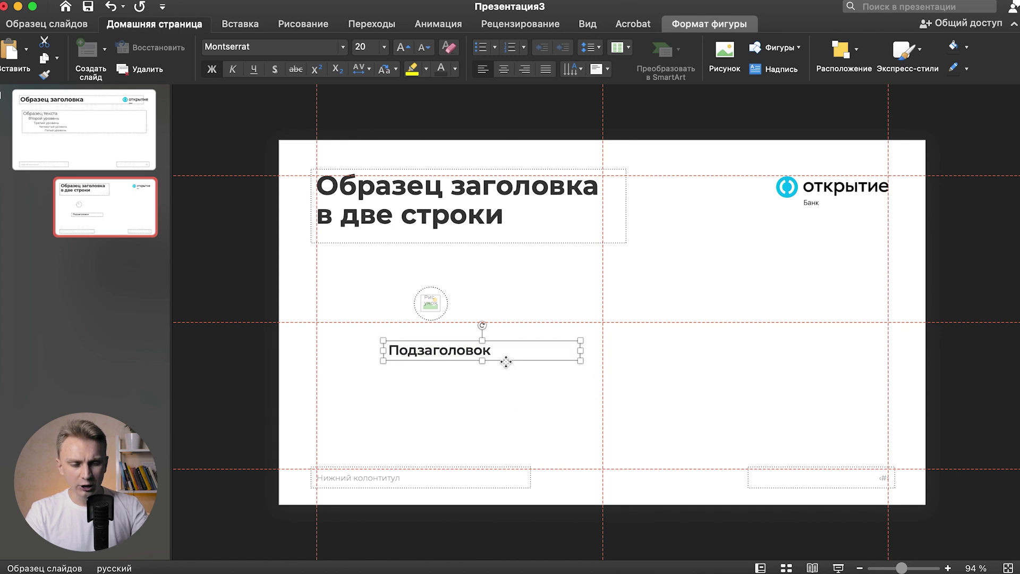
left_click(633, 296)
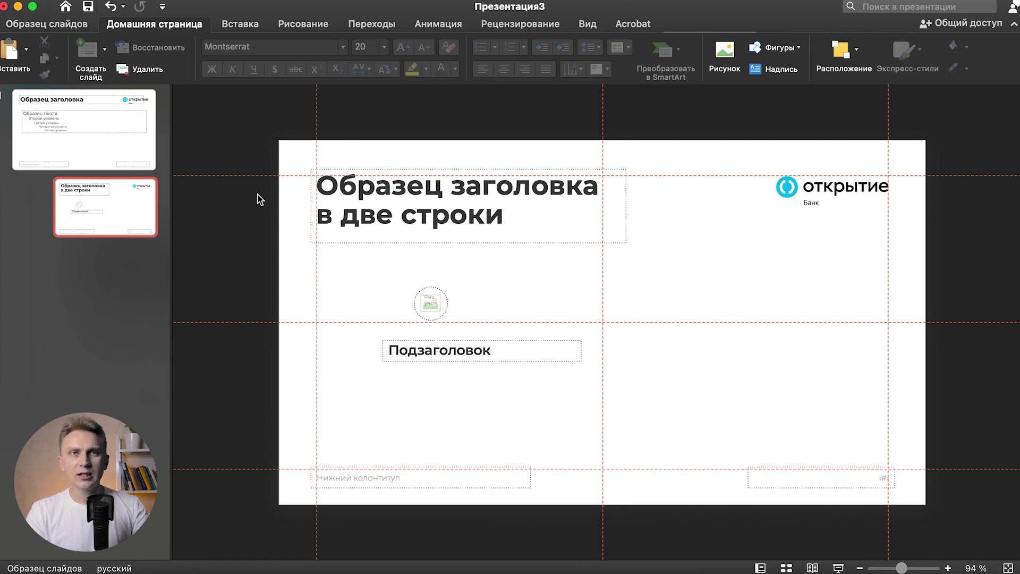
Draw a short horizontal line below the Подзаголовок placeholder.
left_click(240, 25)
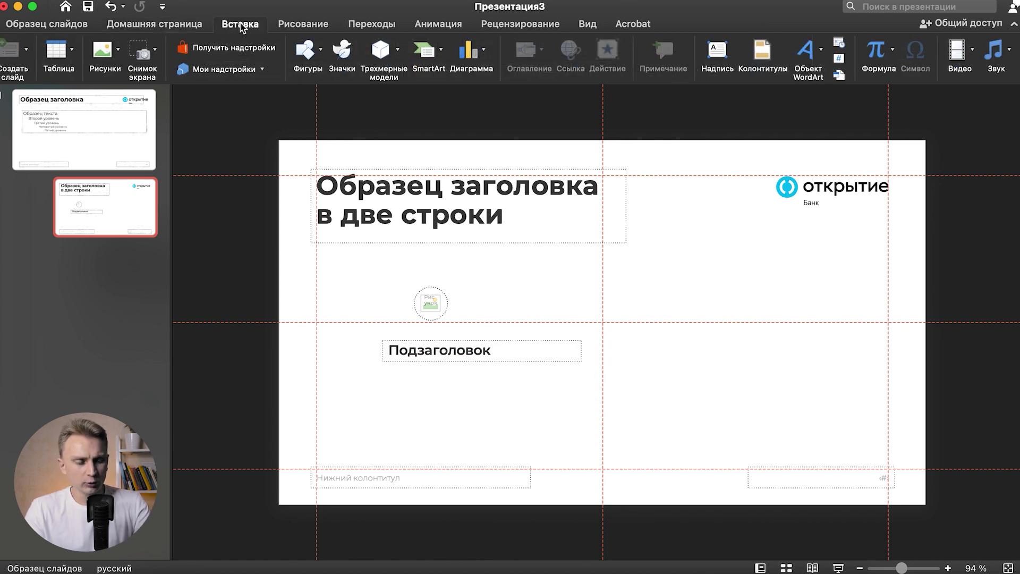
left_click(307, 51)
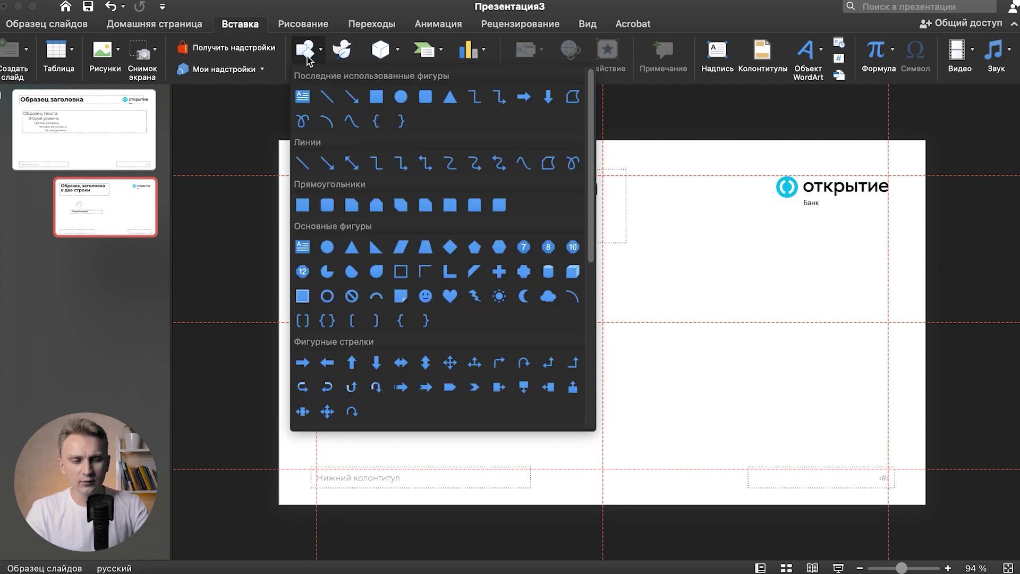
left_click(326, 95)
left_click_drag(397, 394, 437, 395)
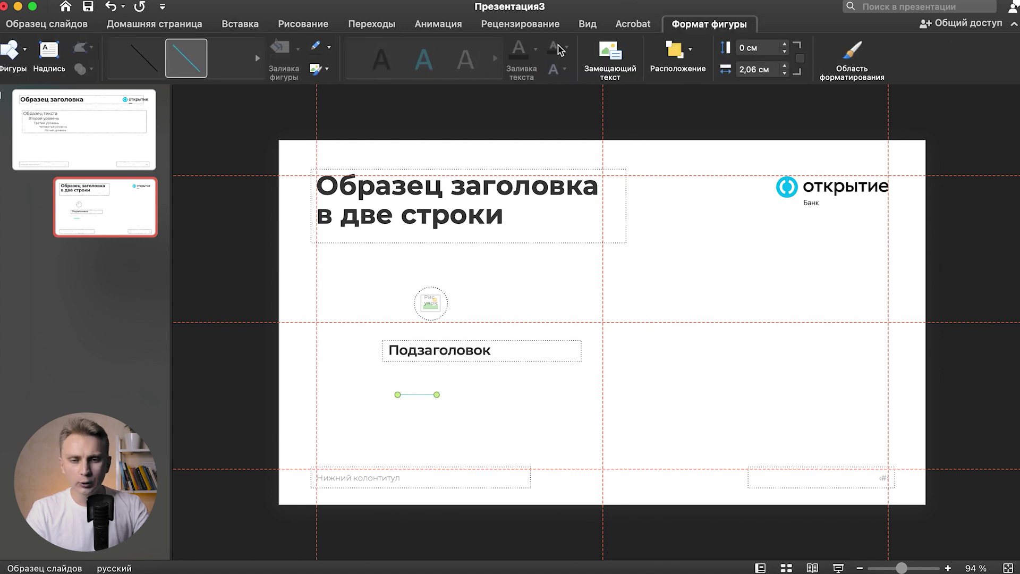
Give the line a thick outline in the cyan theme colour.
left_click(329, 46)
mouse_move(357, 257)
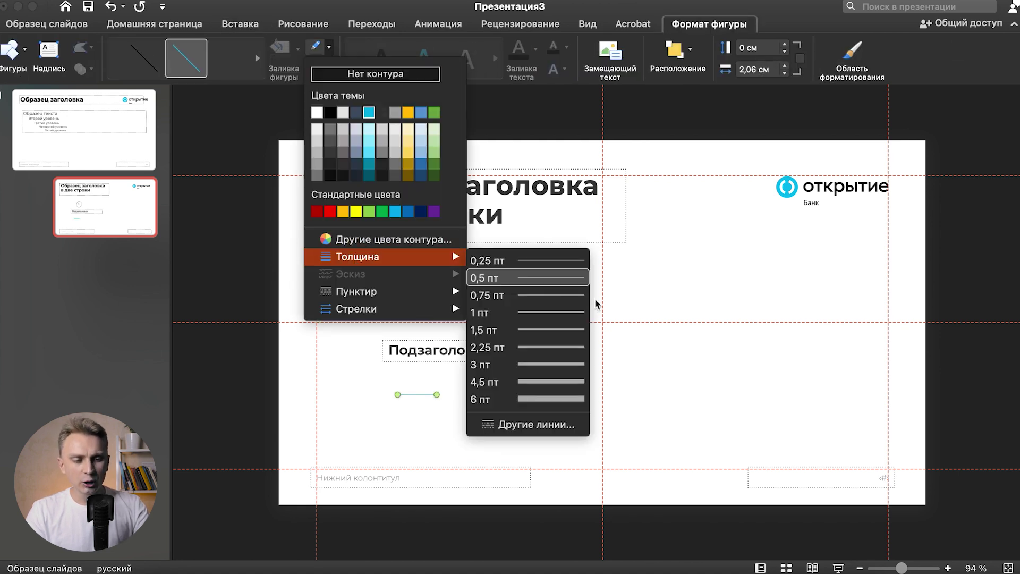
left_click(531, 398)
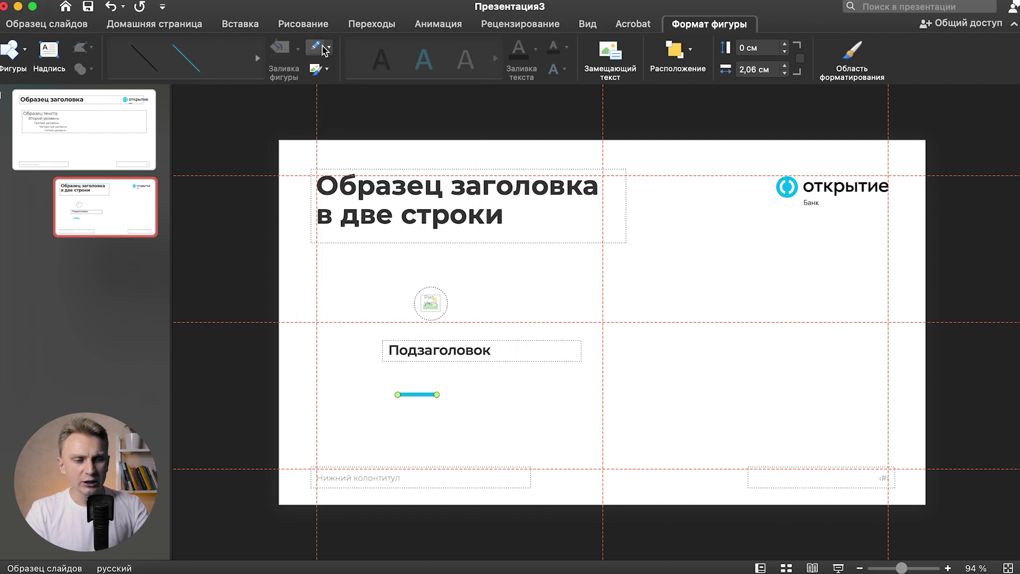
left_click(329, 48)
left_click(370, 114)
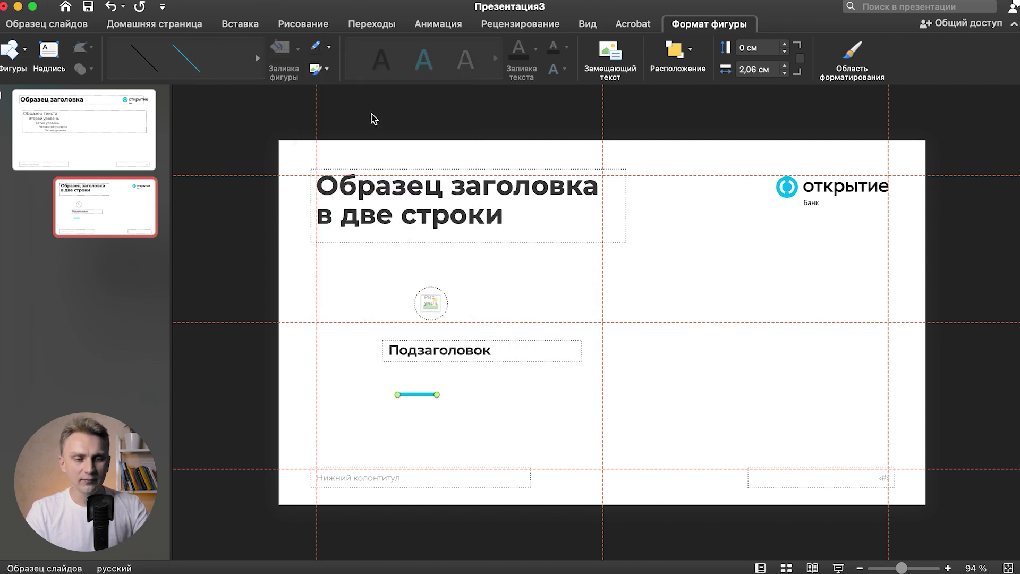
left_click(329, 48)
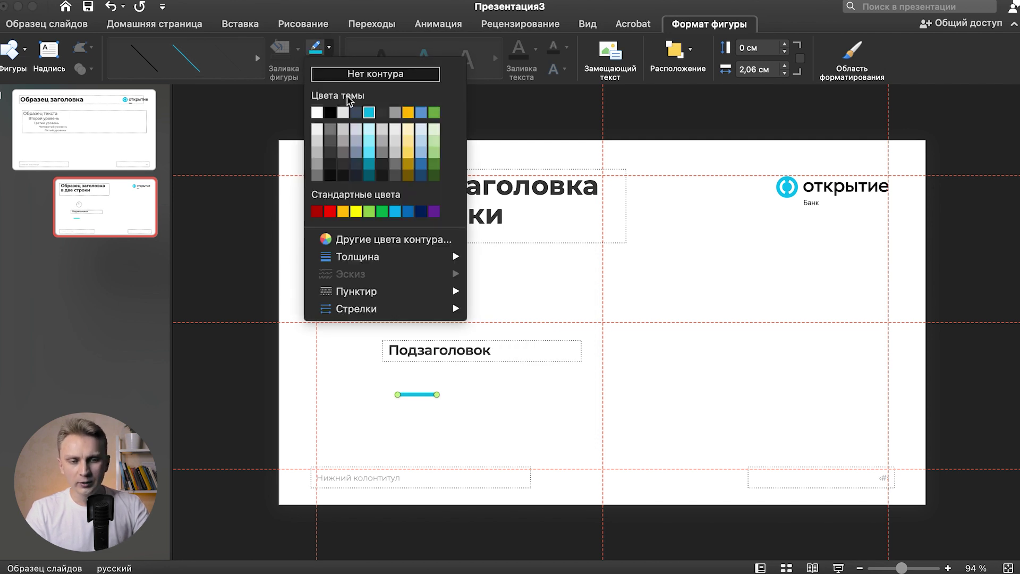
left_click(369, 114)
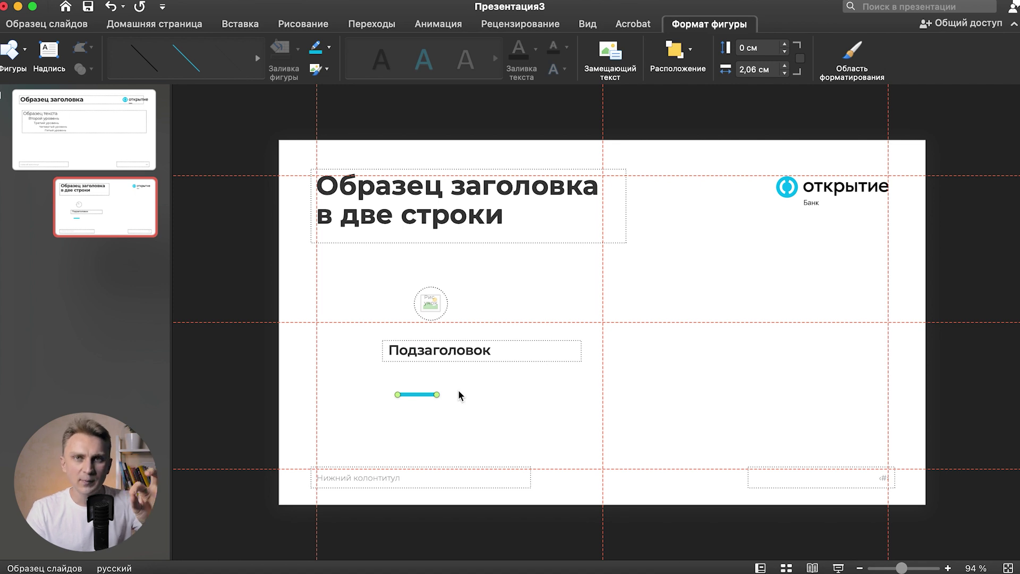
left_click(494, 405)
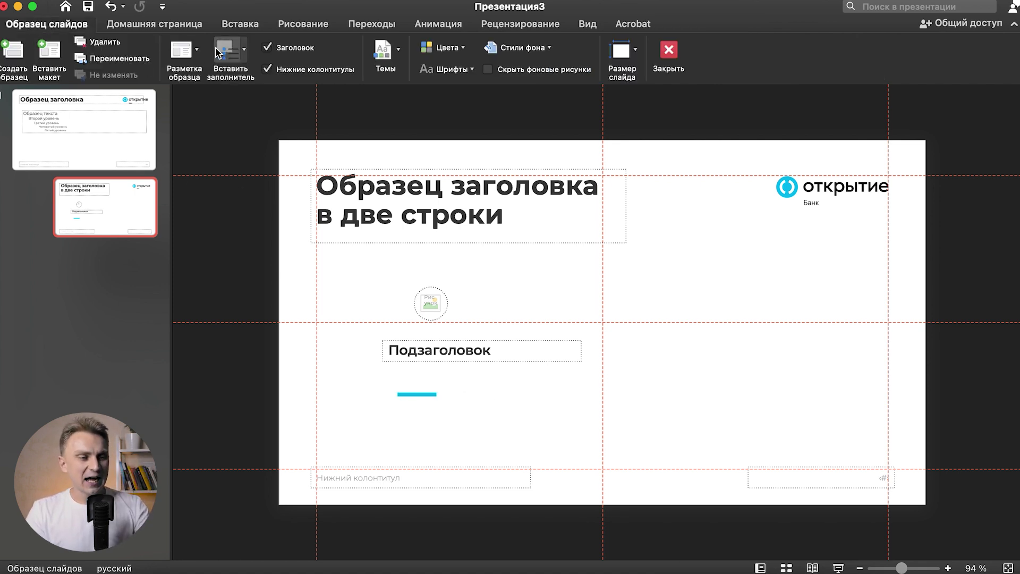
left_click(242, 51)
Draw a text placeholder across the right half of the layout and type Текст.
left_click(255, 109)
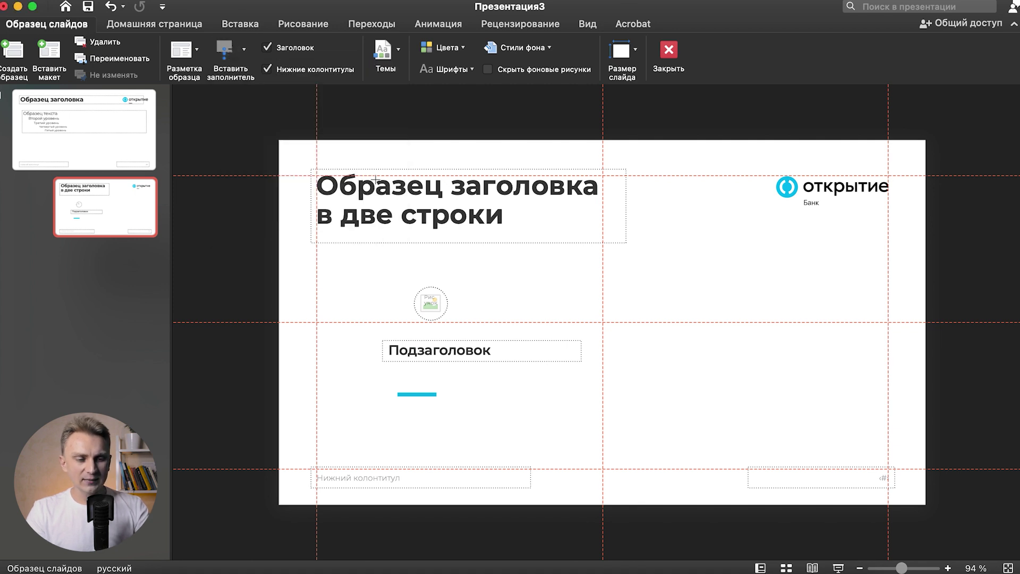
left_click_drag(597, 271, 844, 407)
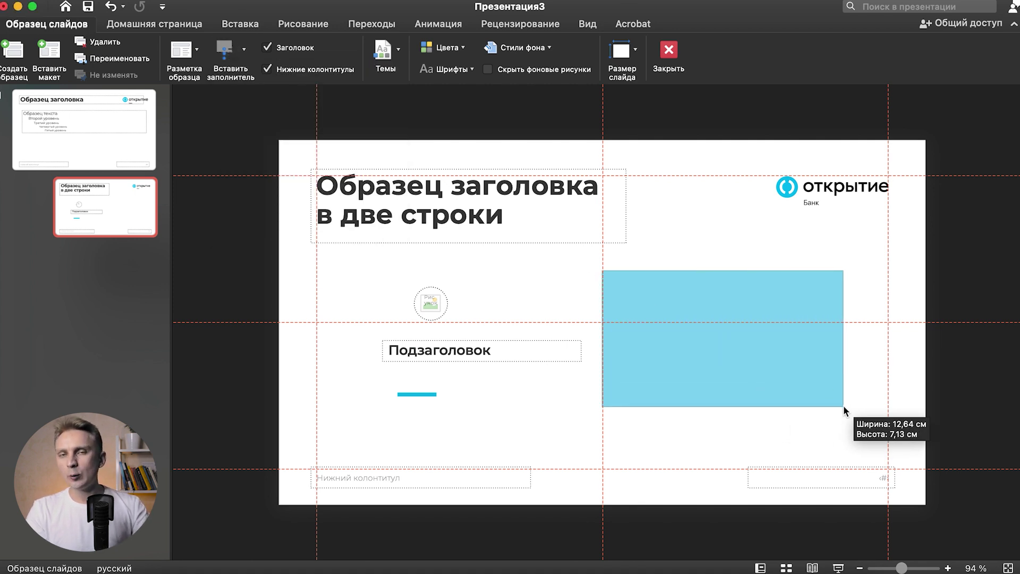
left_click(740, 328)
key("super+a")
type("Т")
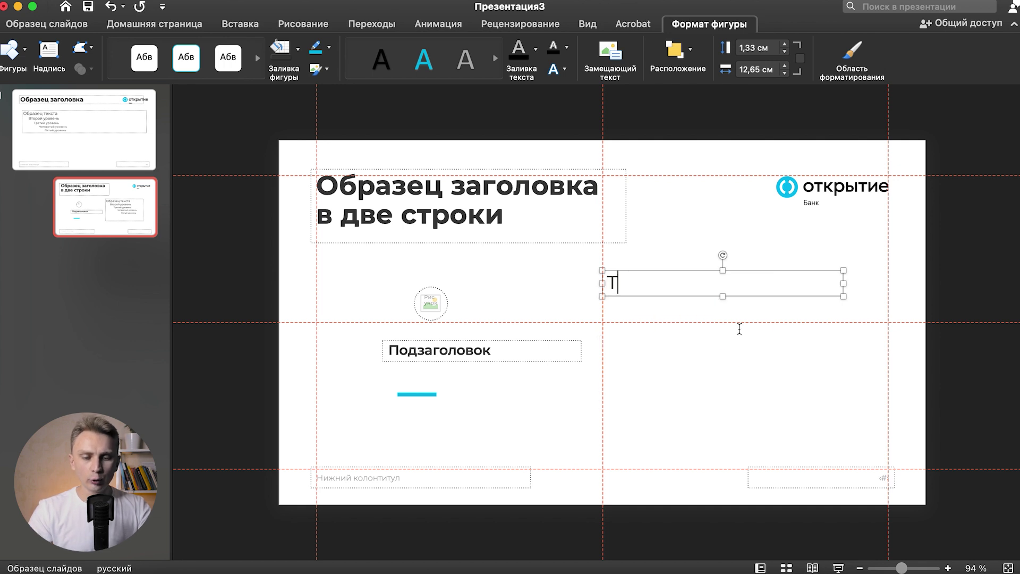
Copy Текст onto further lines, restoring the placeholders after an accidental deletion.
key("super+a")
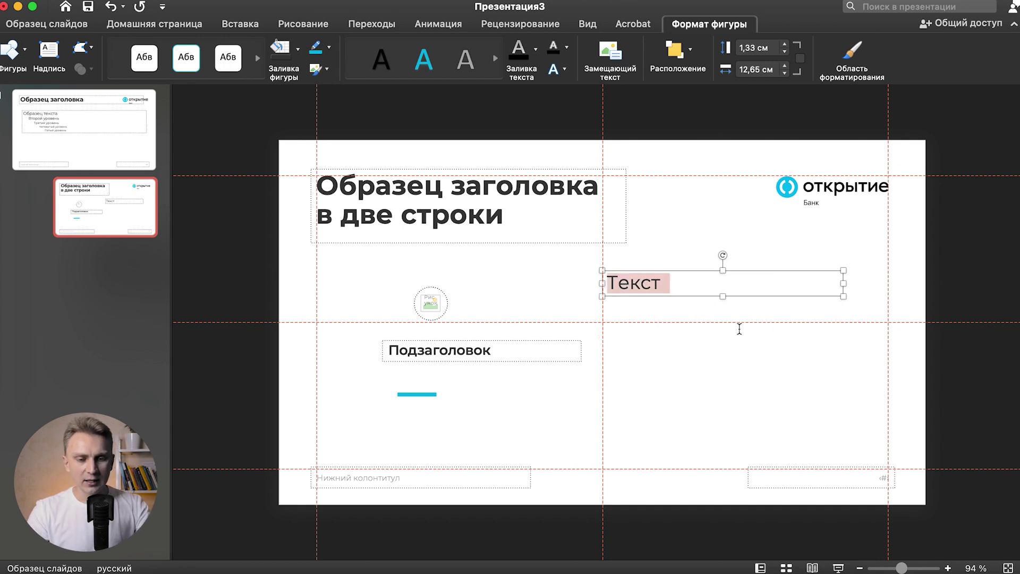
key("super+c")
key("Right")
key("super+v")
key("Return")
key("super+v")
key("Return")
key("super+v")
key("Return")
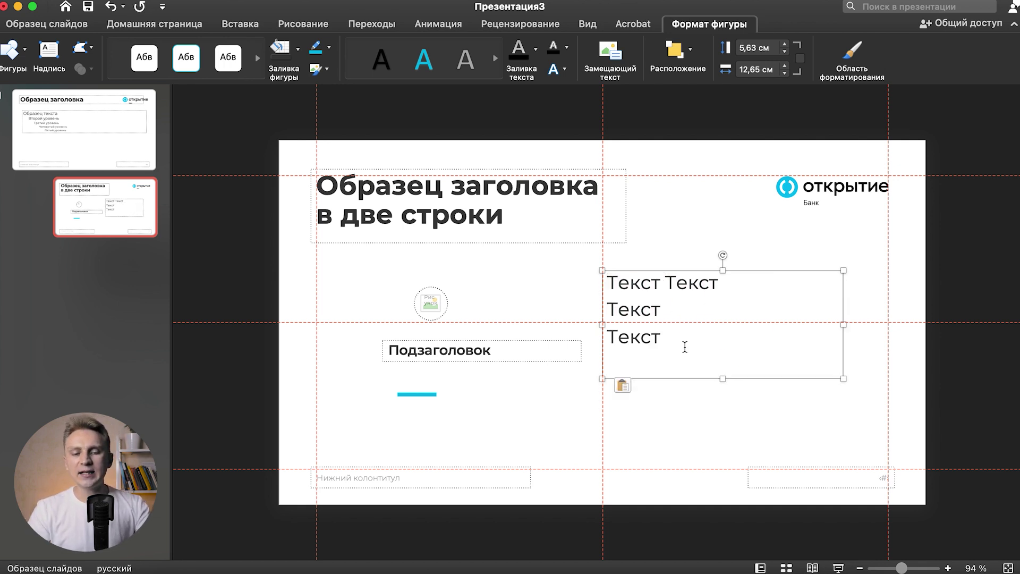
left_click(660, 380)
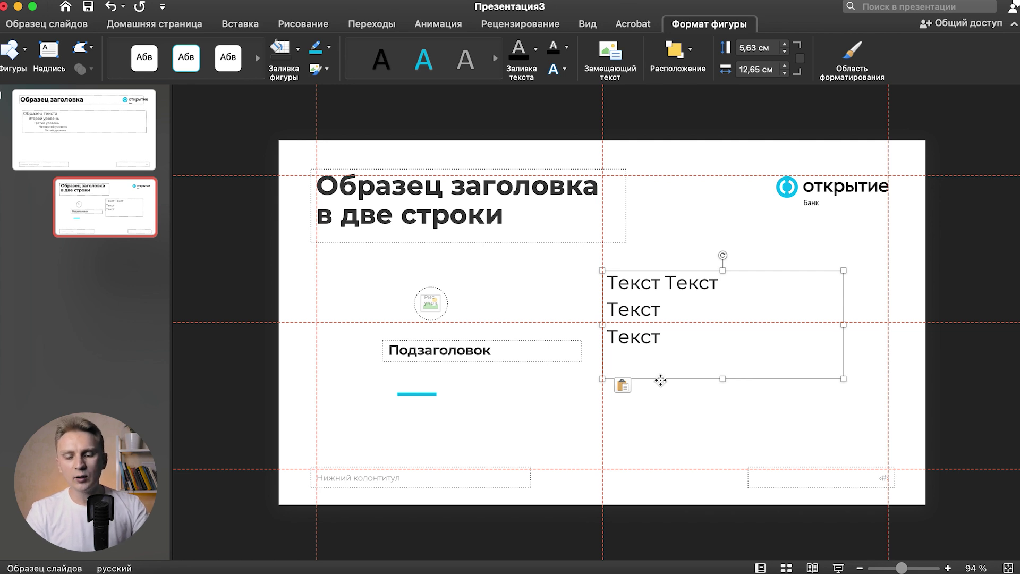
key("super+a")
key("Delete")
key("super+z")
left_click(665, 357)
key("BackSpace")
Generate a fresh one-paragraph fish text on fishtext.ru in Safari.
left_click(233, 567)
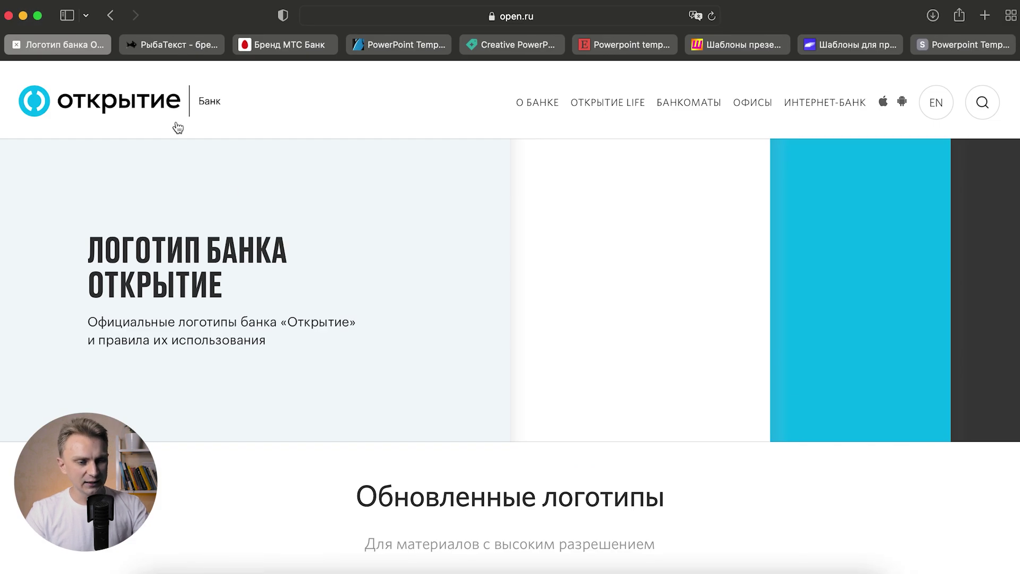
left_click(163, 47)
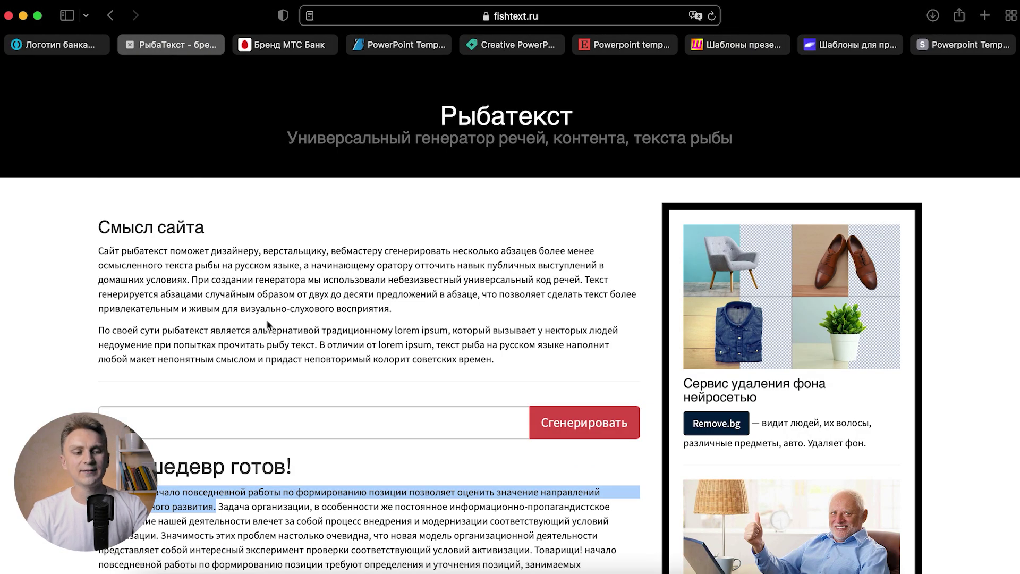
scroll(268, 325, "down", 3)
left_click(197, 349)
left_click(618, 350)
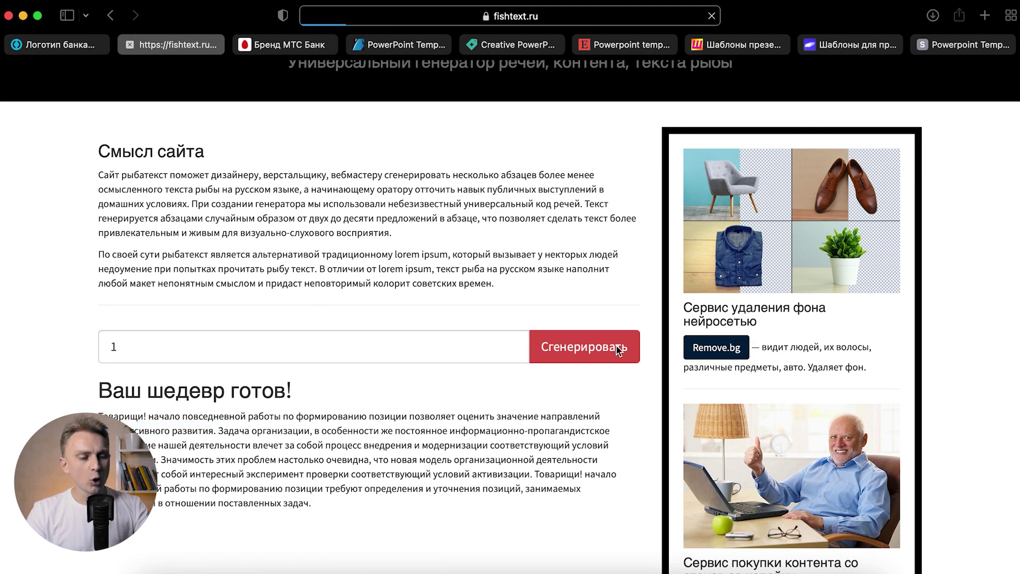
Select the first sentence of the generated fish text.
scroll(192, 406, "down", 3)
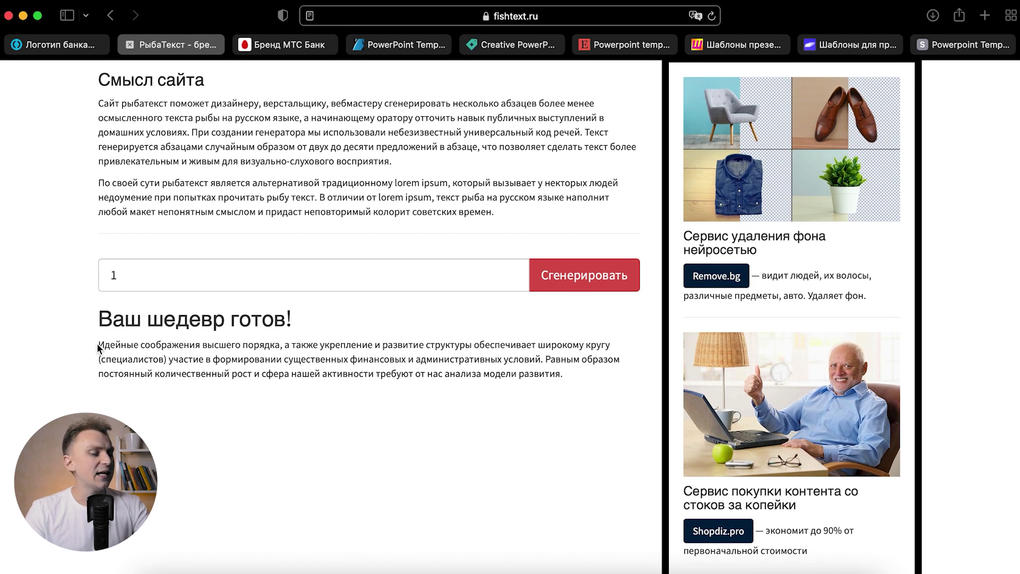
left_click_drag(98, 345, 351, 369)
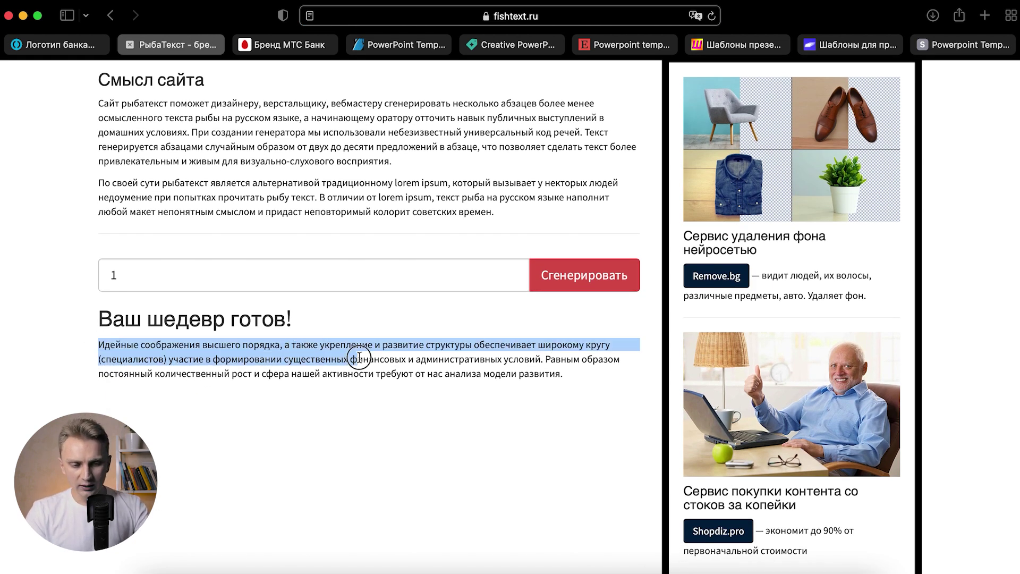
left_click_drag(351, 368, 620, 344)
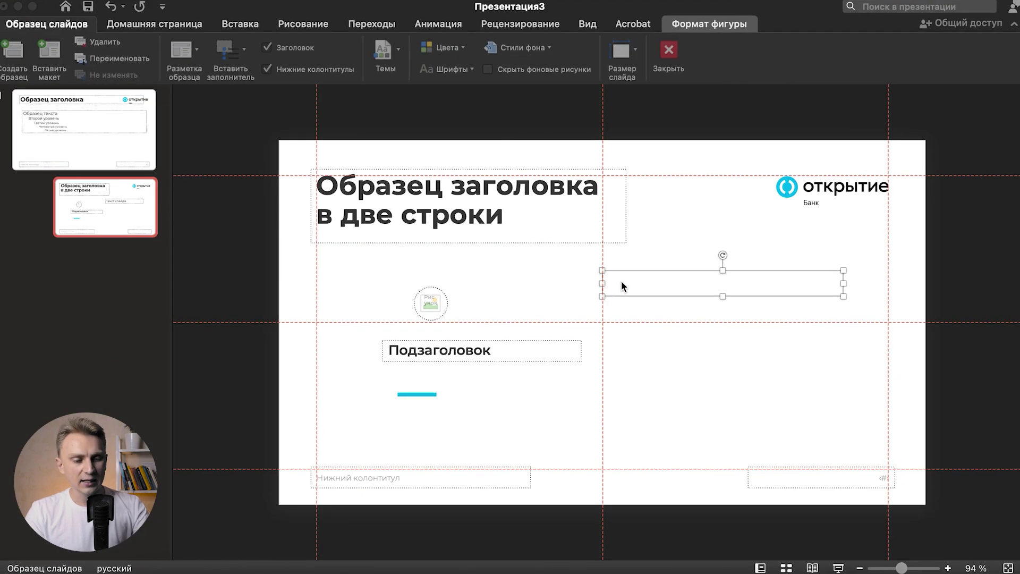
Paste the sentence into the empty text box and format it as Montserrat Light 16 pt.
left_click(622, 285)
key("super+v")
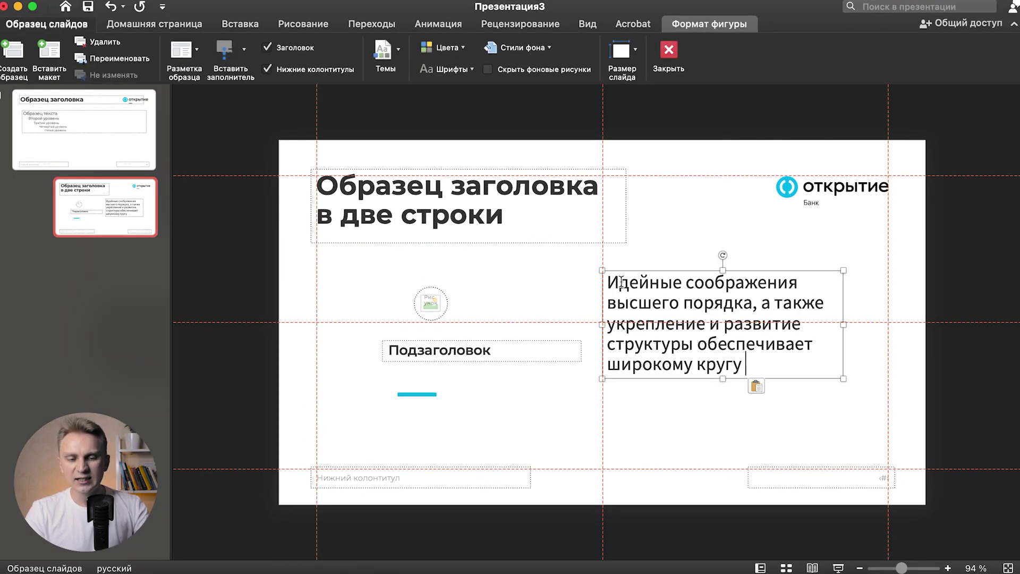
key("super+a")
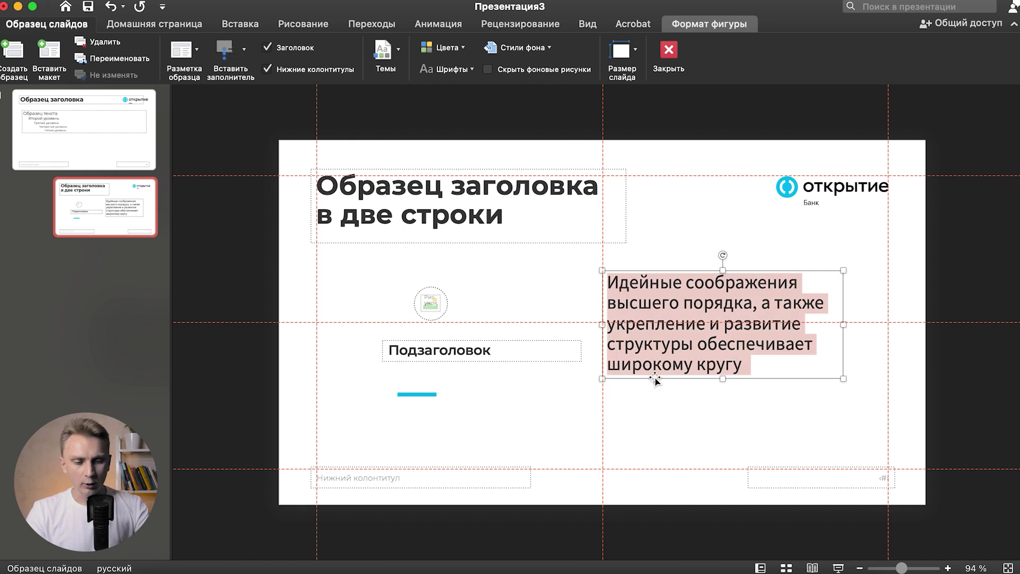
key("ctrl+space")
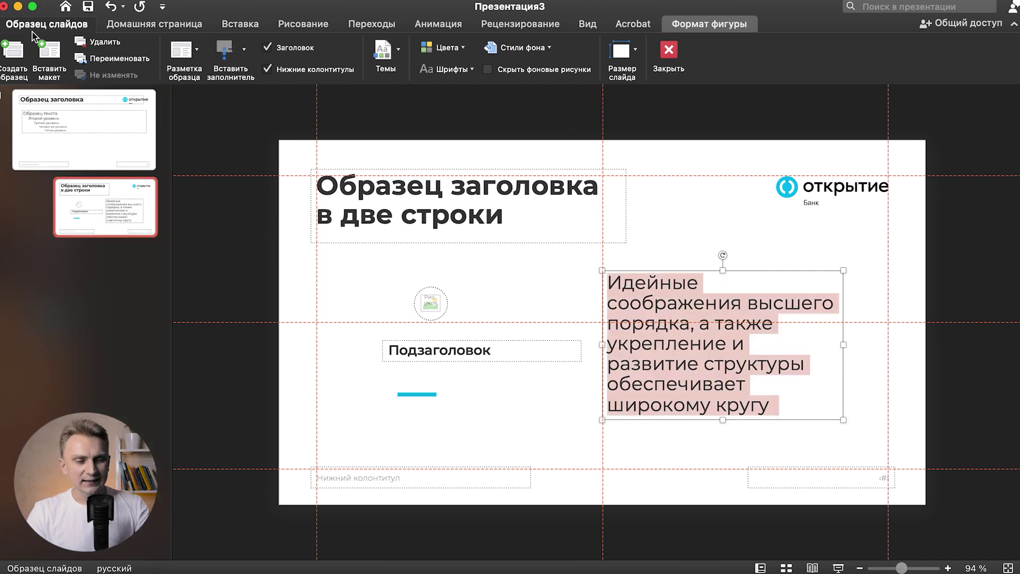
left_click(131, 28)
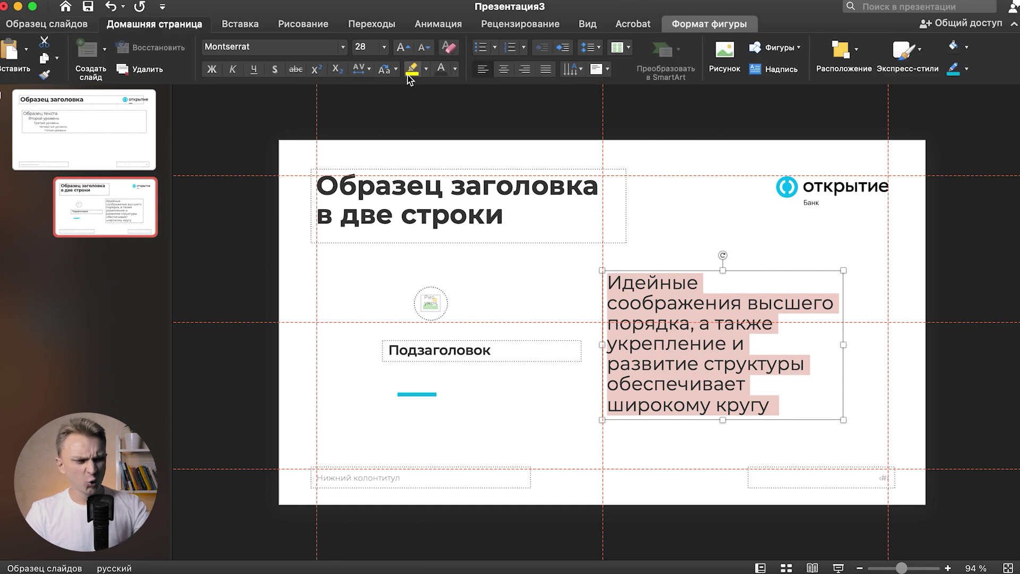
triple_click(427, 48)
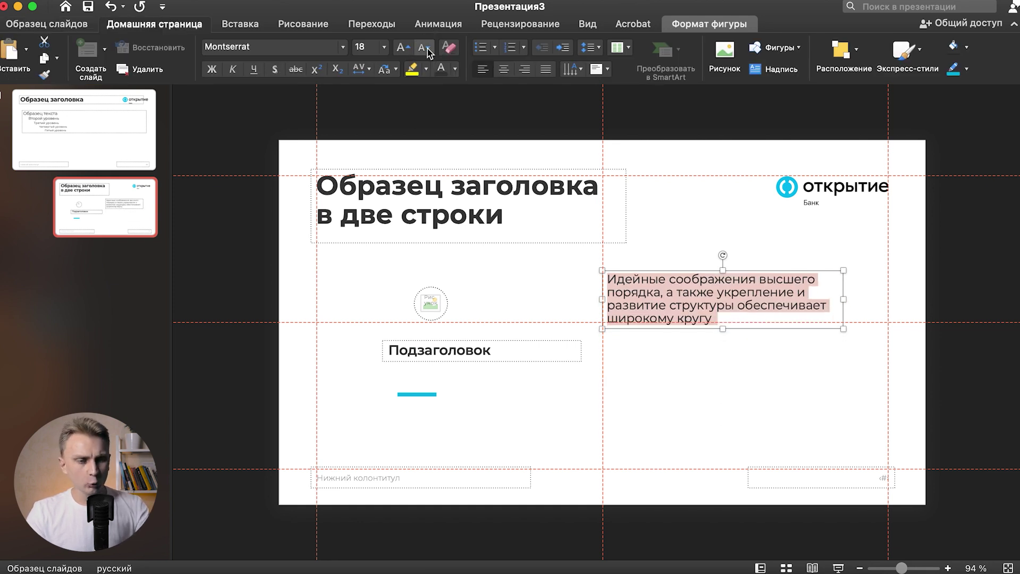
left_click(428, 48)
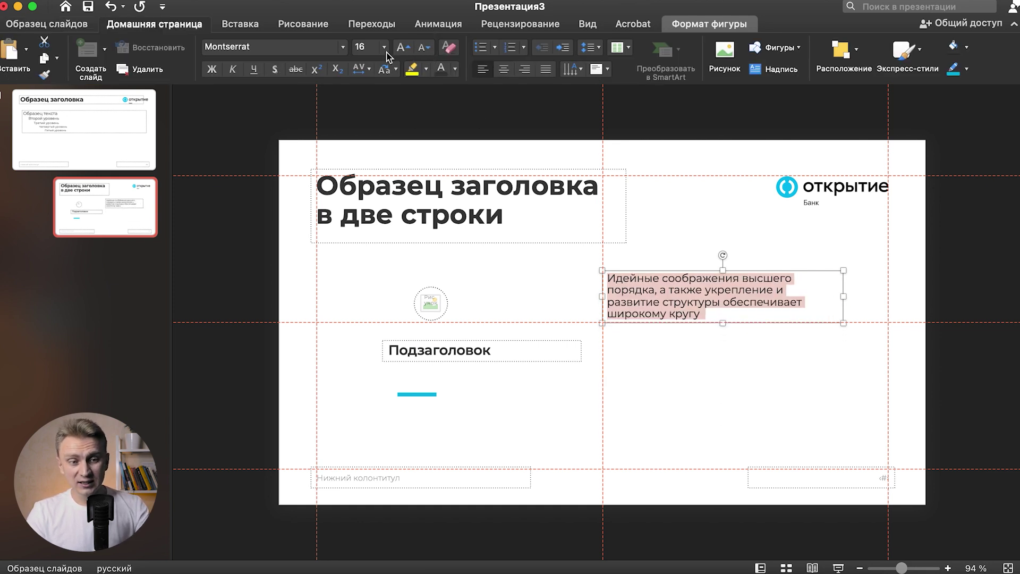
left_click(343, 47)
mouse_move(350, 174)
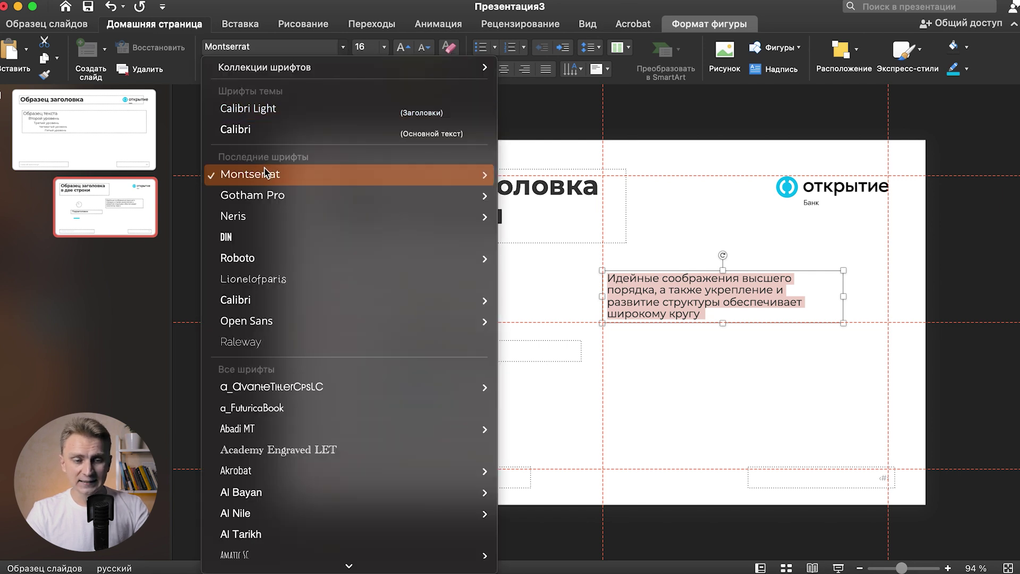
left_click(547, 286)
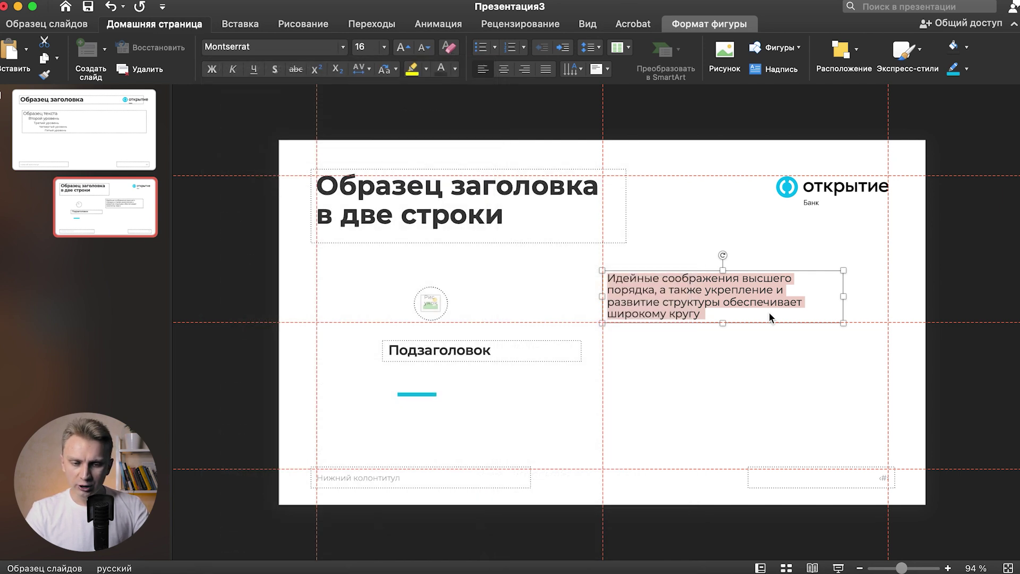
Narrow the text box, move it under the accent bar, and select the whole column.
mouse_move(846, 297)
left_mouse_down()
mouse_move(791, 296)
mouse_move(561, 450)
left_mouse_up()
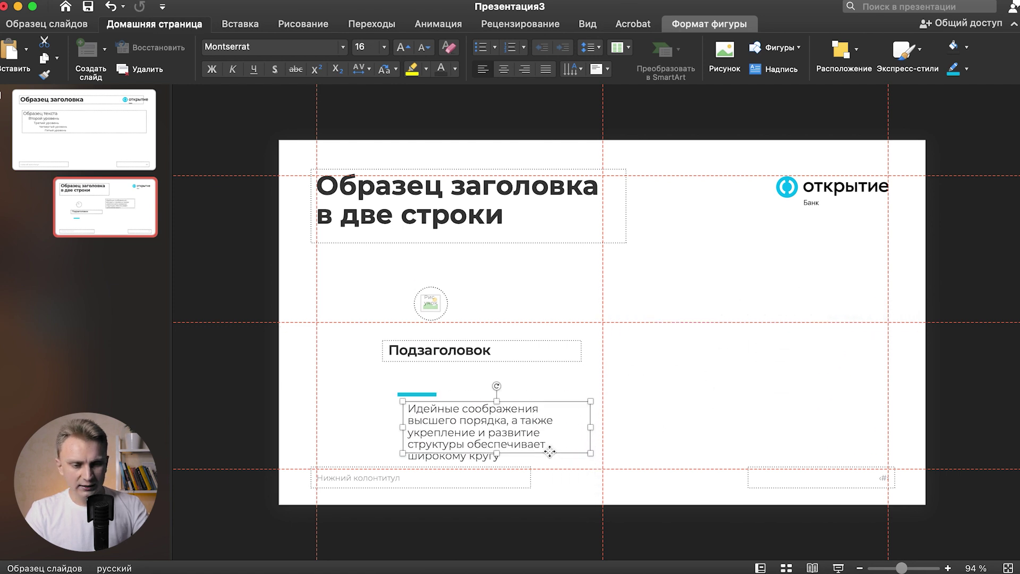
left_click_drag(425, 400, 390, 400)
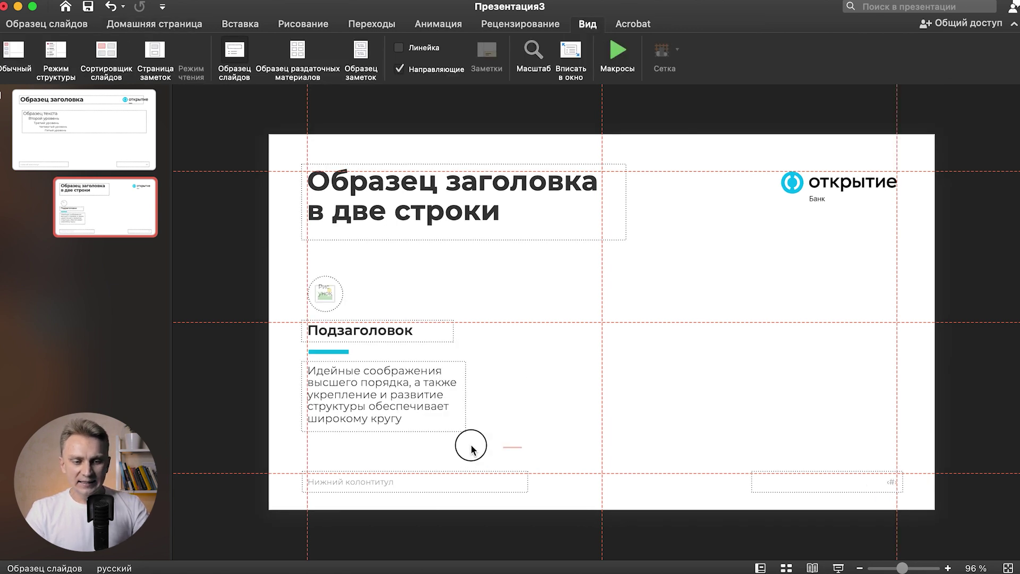
left_click_drag(471, 448, 240, 240)
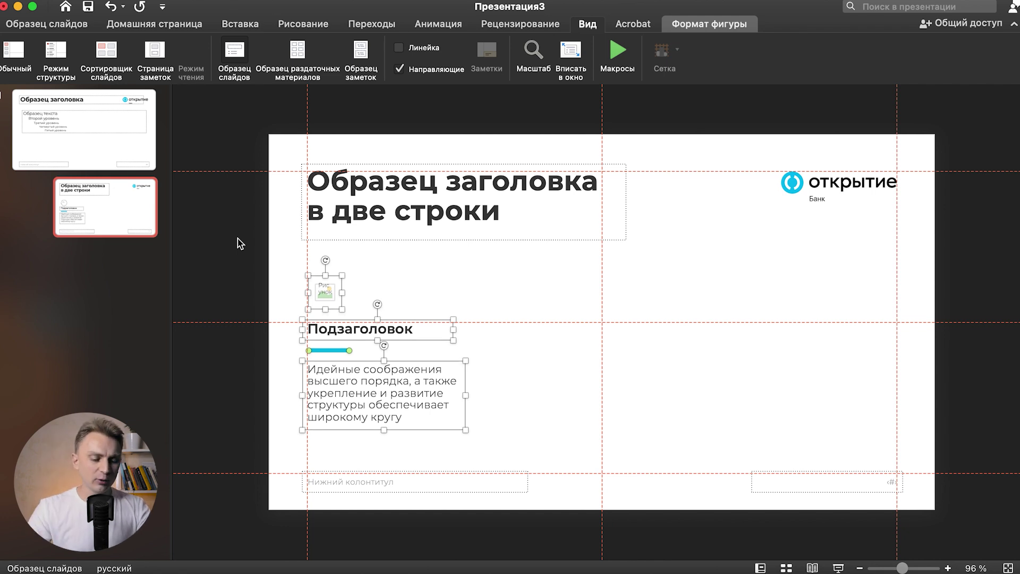
Duplicate the icon, subheading, bar and text column twice into three evenly spaced columns.
right_click(335, 273)
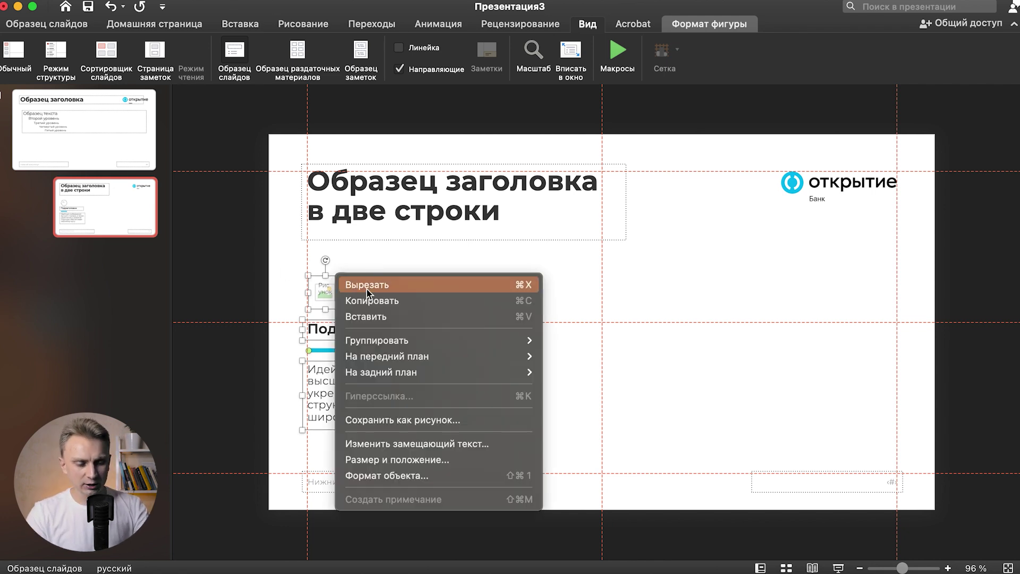
mouse_move(378, 340)
left_click(803, 343)
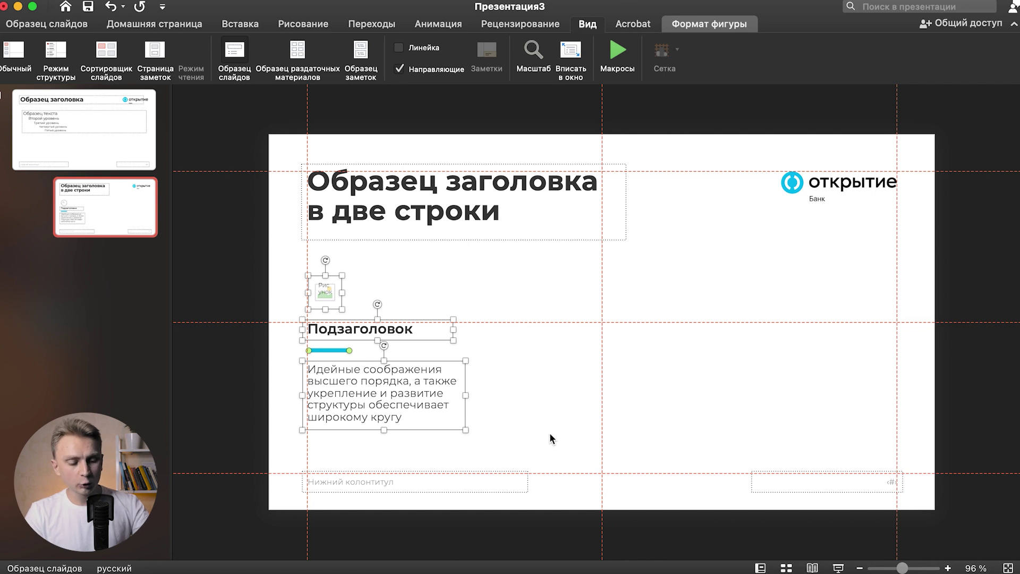
key("super+d")
mouse_move(448, 440)
left_mouse_down()
mouse_move(638, 429)
mouse_move(627, 431)
left_mouse_up()
key("super+d")
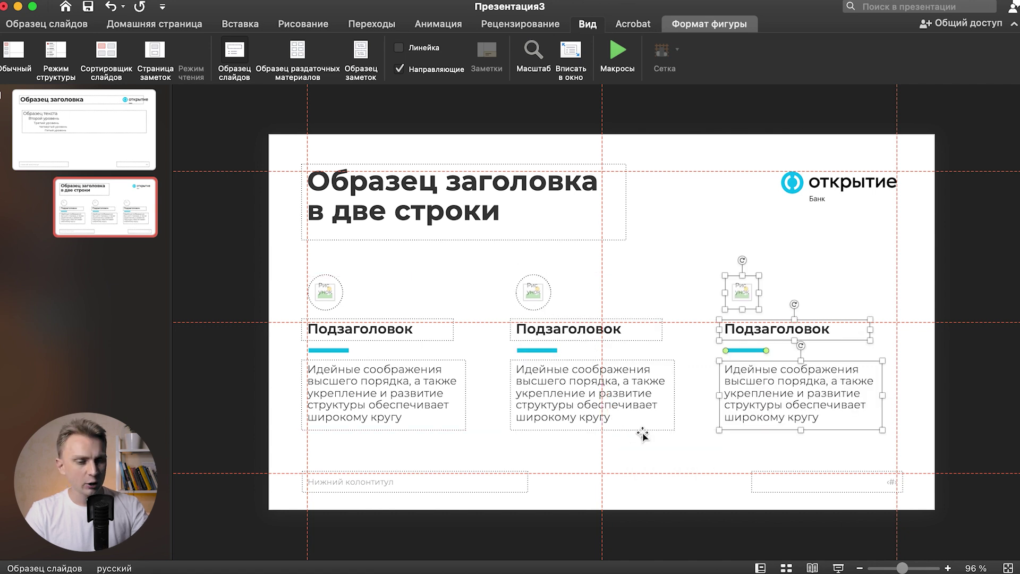
left_click_drag(766, 430, 771, 432)
left_click(380, 312)
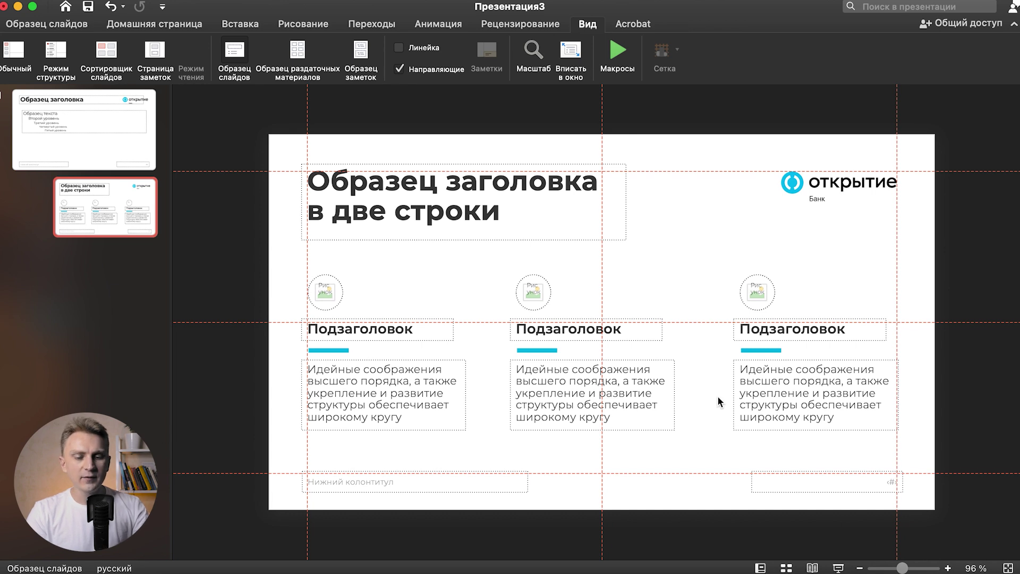
key("super+z")
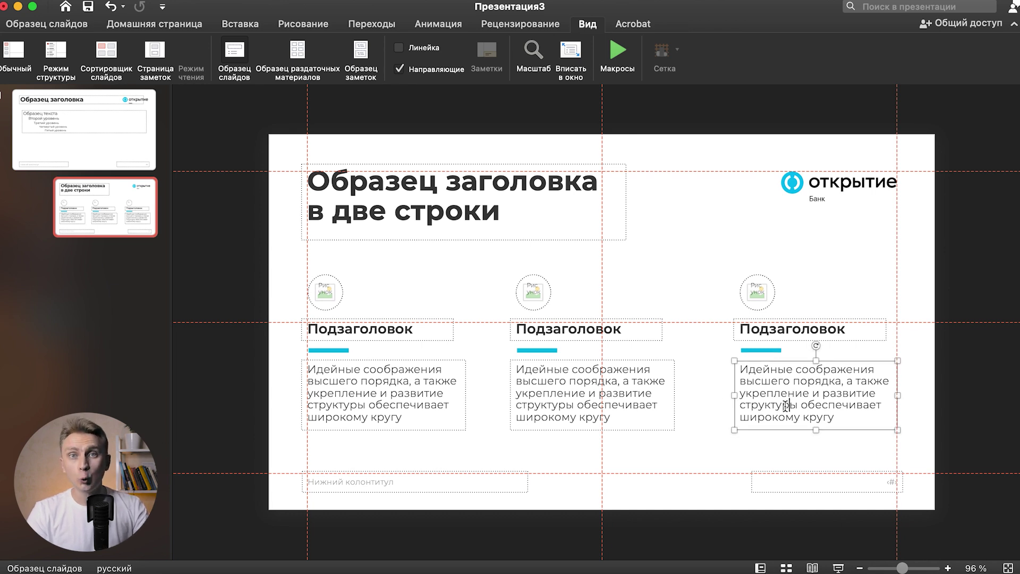
key("super+z")
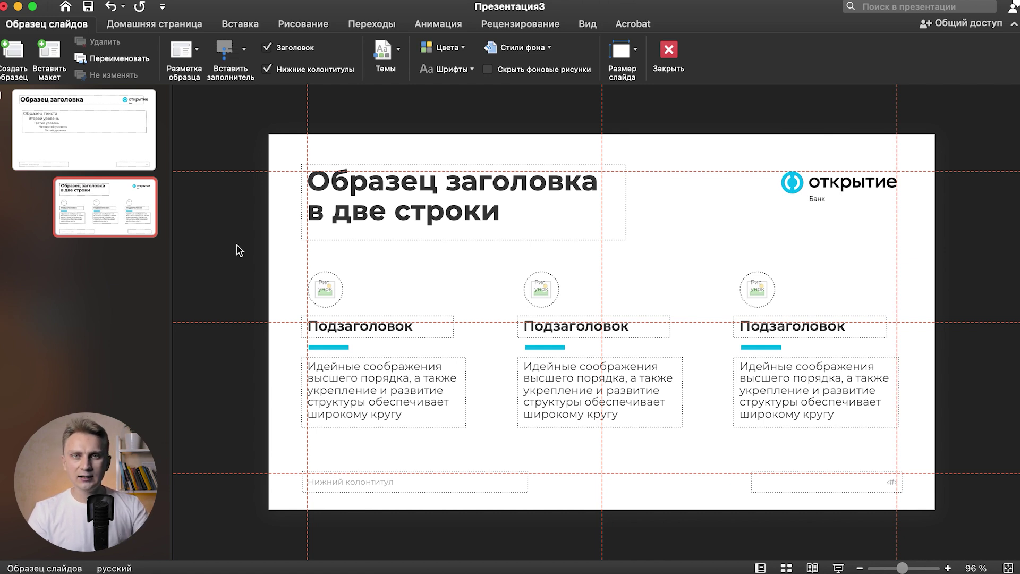
Add a new layout titled «Большой заголовок с важным тезисом в три строки», wrapped onto three lines.
left_click(118, 269)
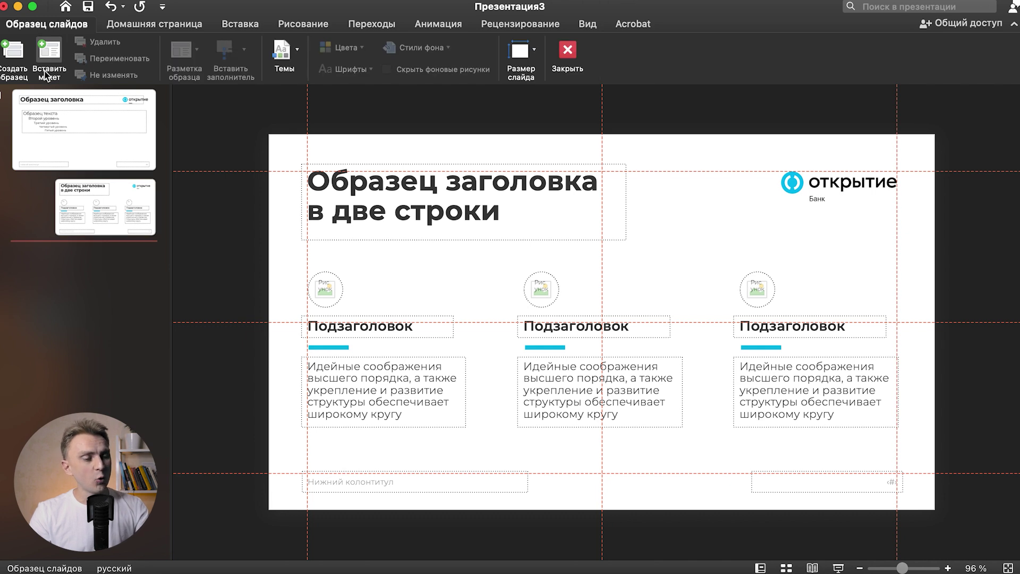
left_click(50, 52)
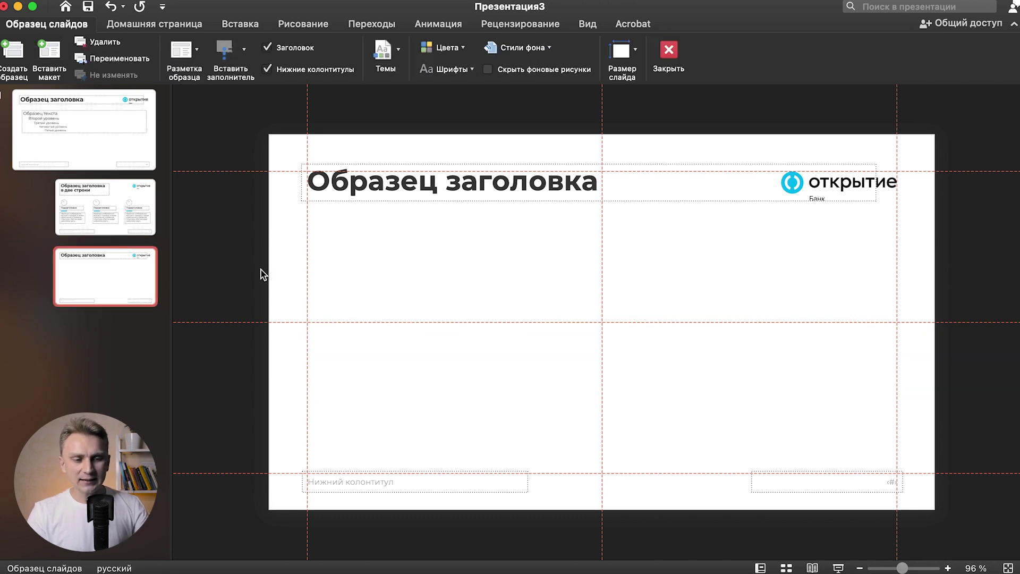
triple_click(594, 186)
type("Большой")
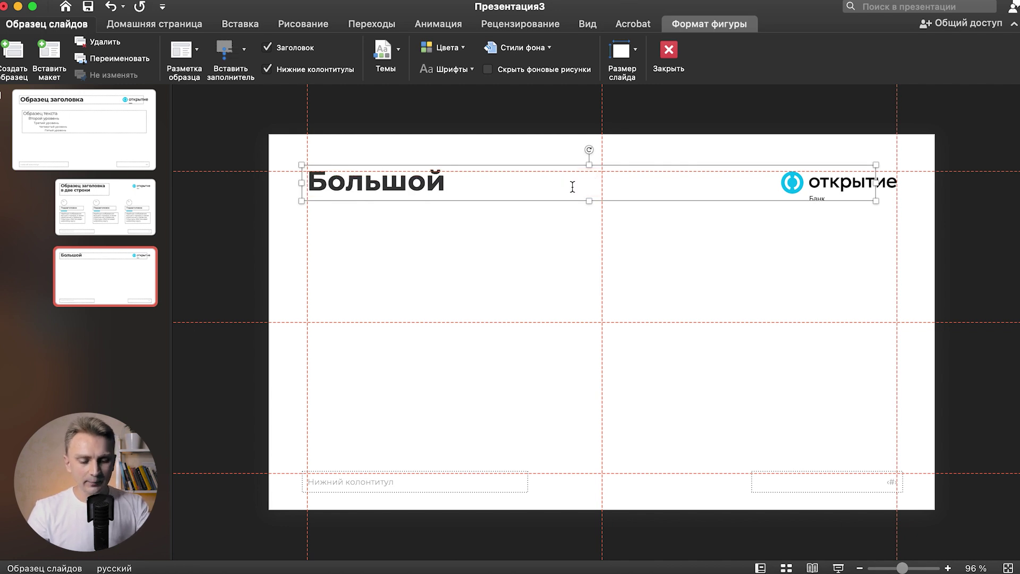
type(" заголовок с")
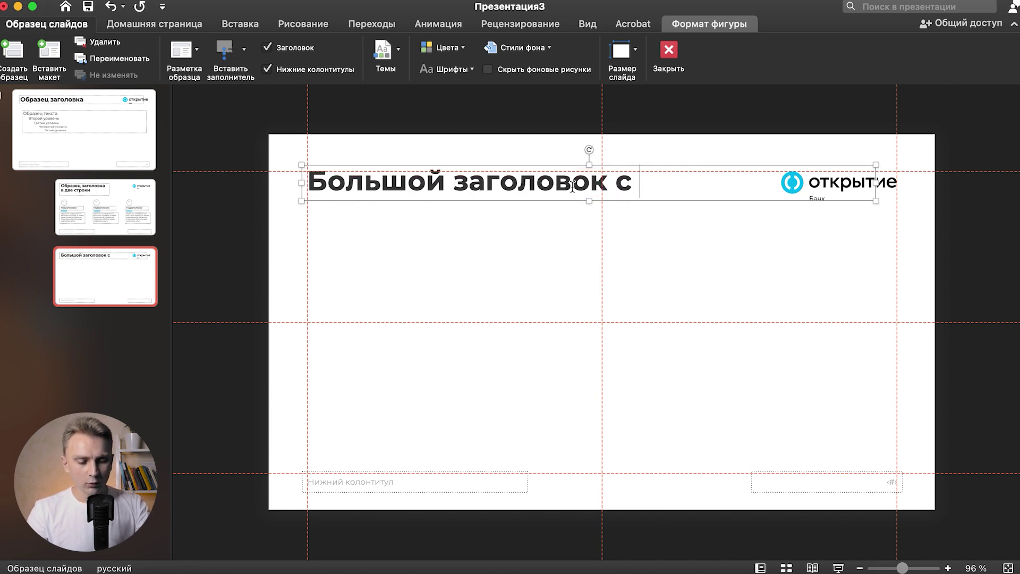
type("важным тез")
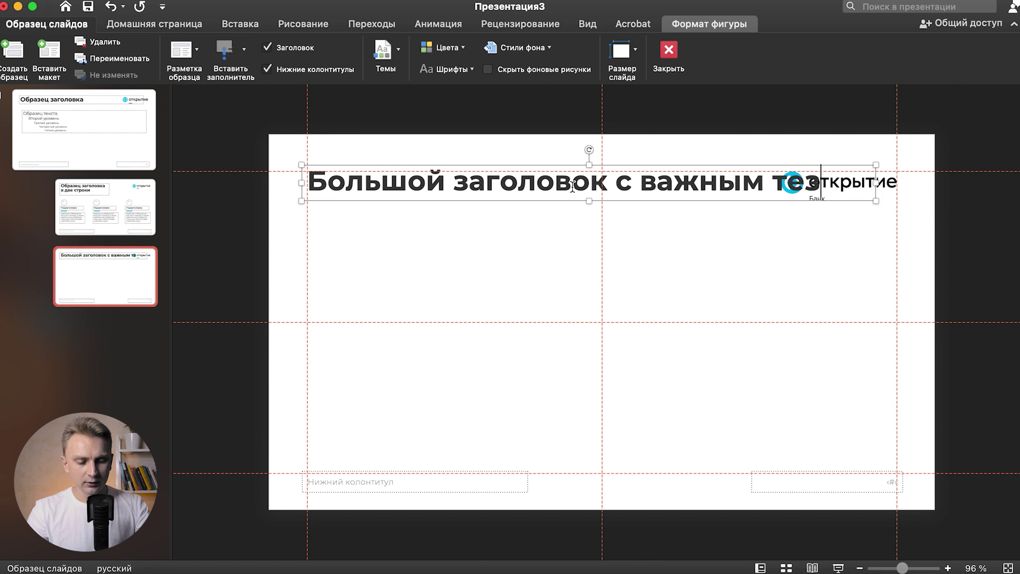
type("сом н")
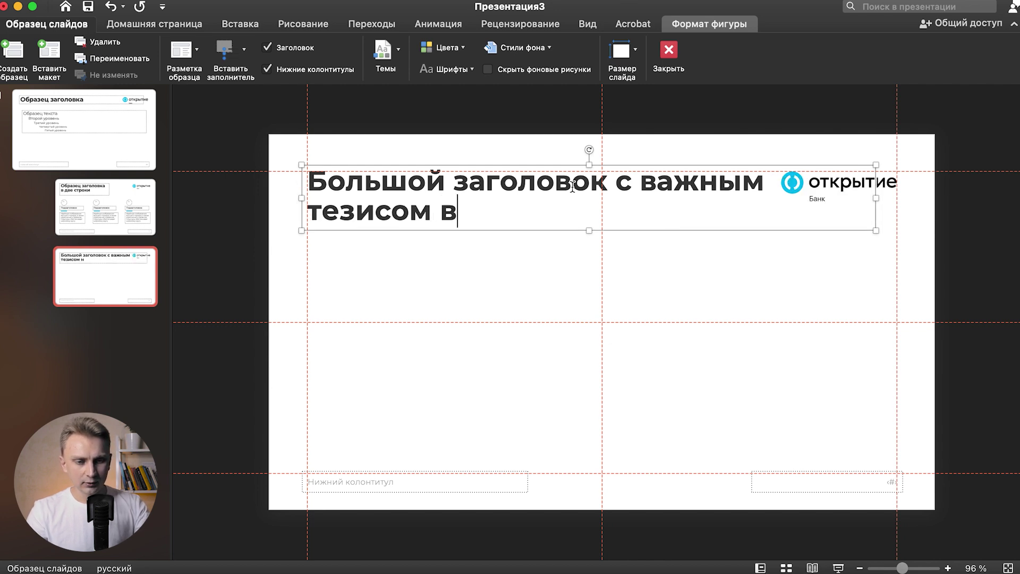
type("три строки")
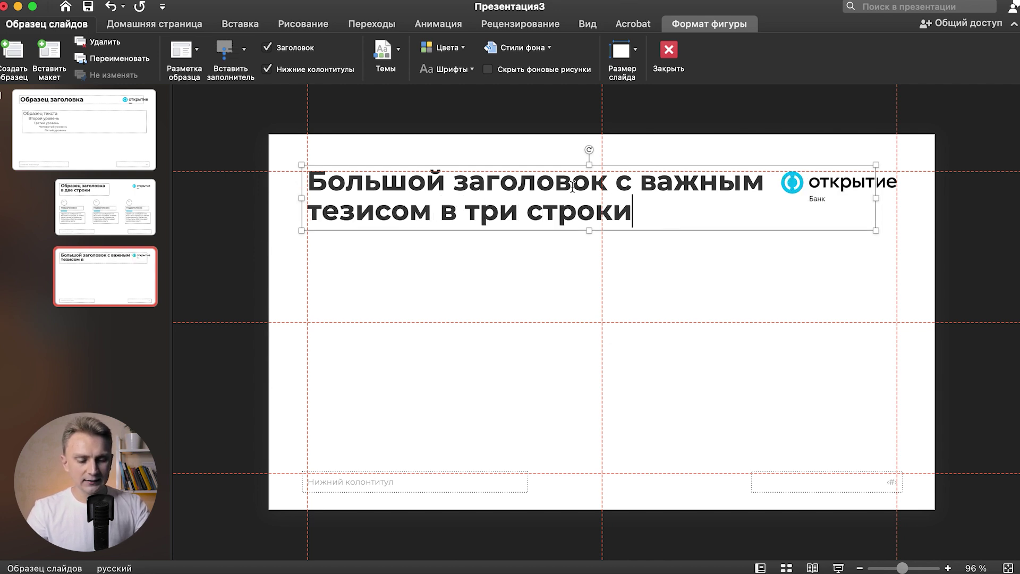
left_click_drag(876, 197, 637, 206)
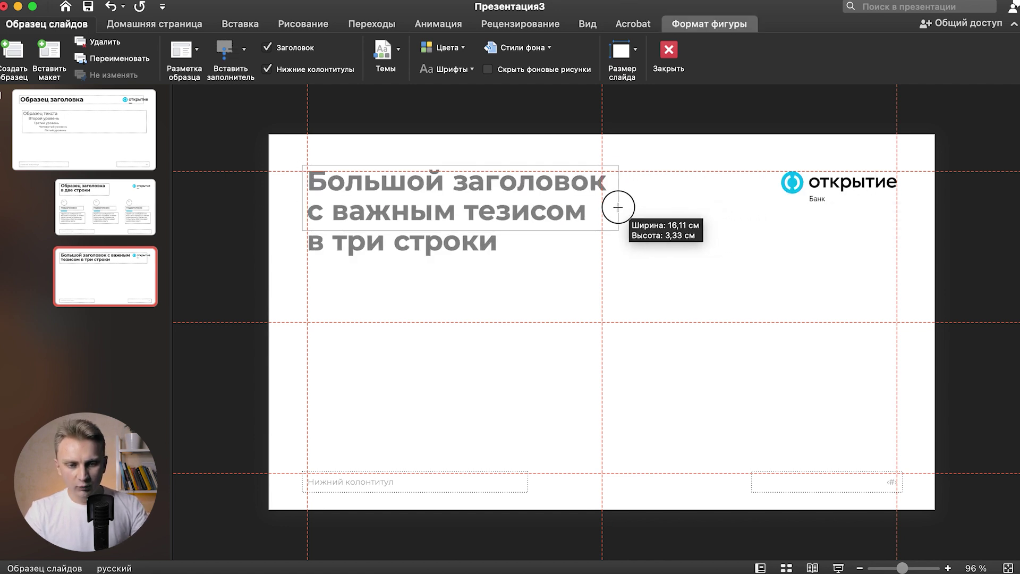
left_click_drag(637, 205, 619, 206)
left_click(705, 253)
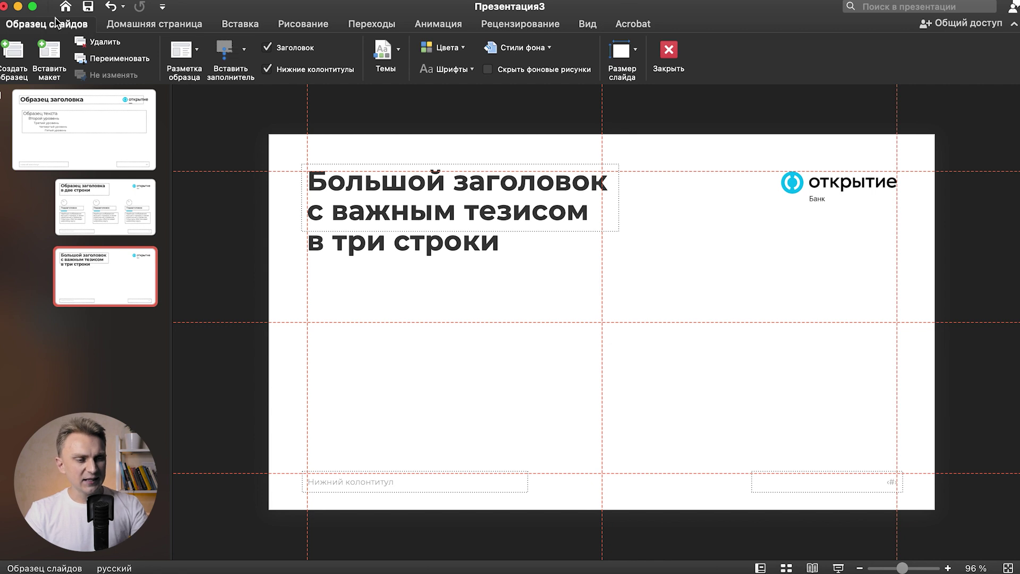
Draw a thin rectangle under the word «важным» in the title.
left_click(234, 26)
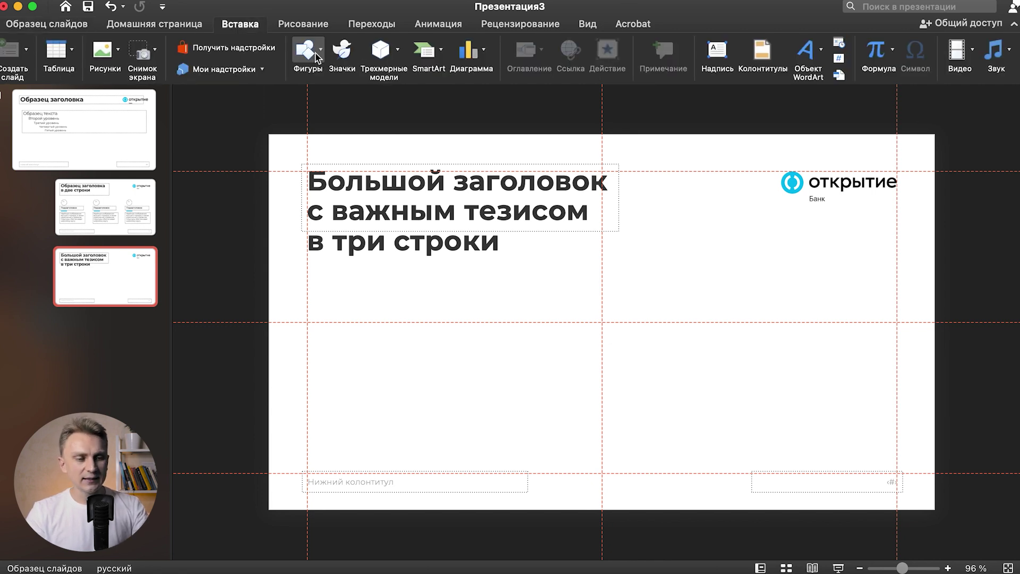
left_click(315, 56)
left_click(384, 164)
scroll(369, 219, "up", 5)
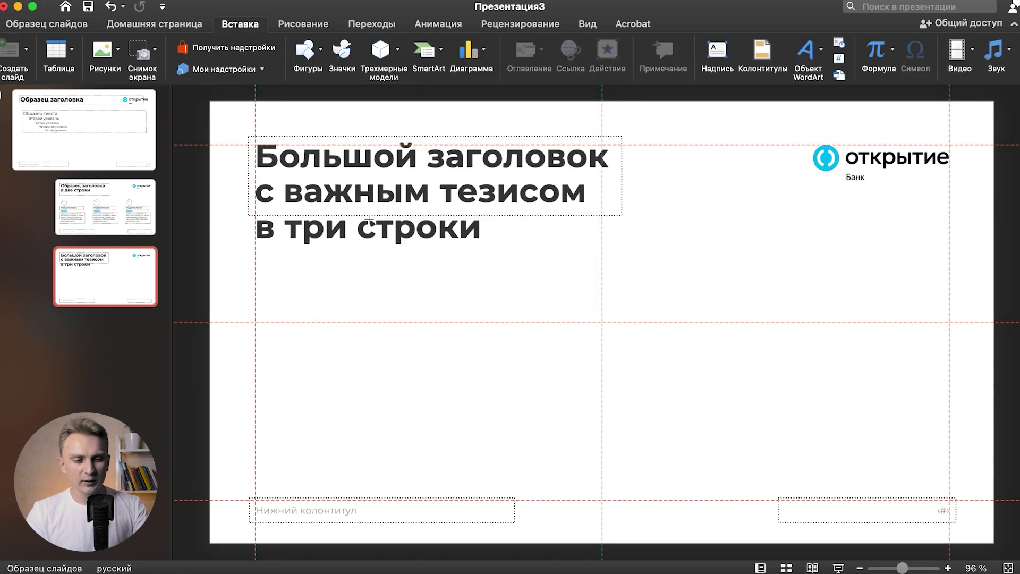
scroll(369, 219, "left", 3)
scroll(369, 219, "up", 3)
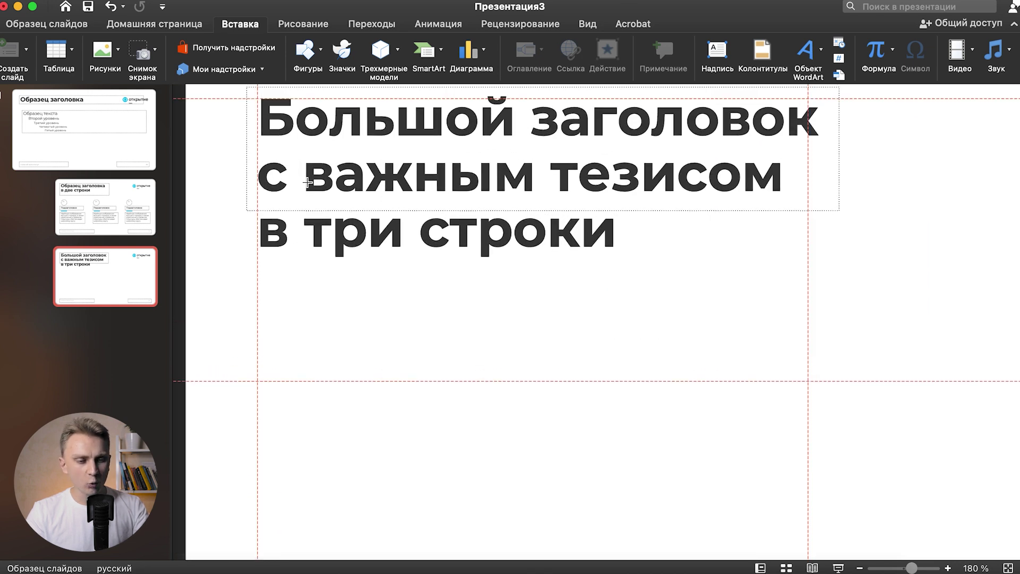
left_click_drag(301, 177, 540, 193)
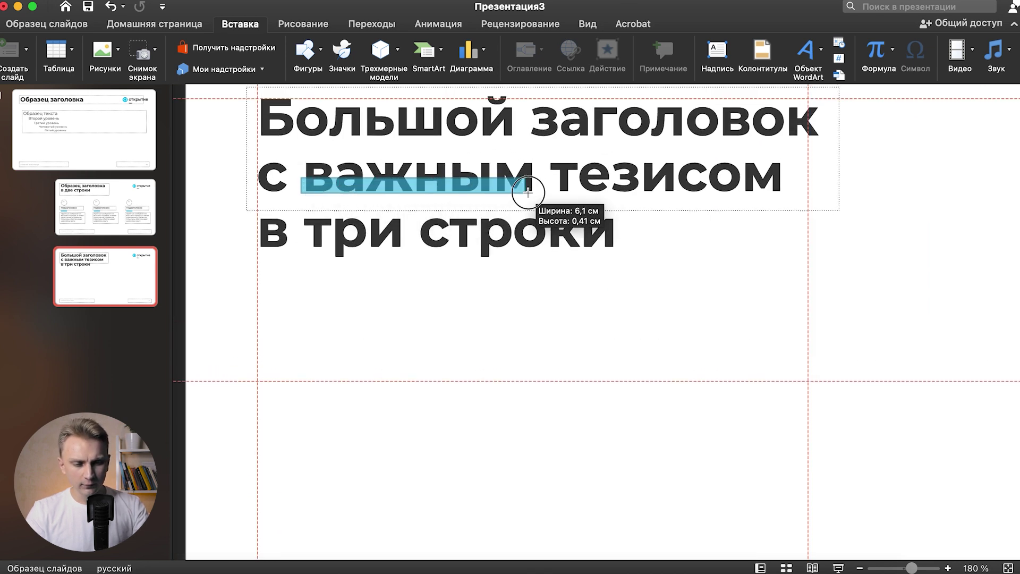
Give the bar under «важным» a cyan theme fill, no outline, and send it behind the title.
left_click_drag(539, 193, 540, 198)
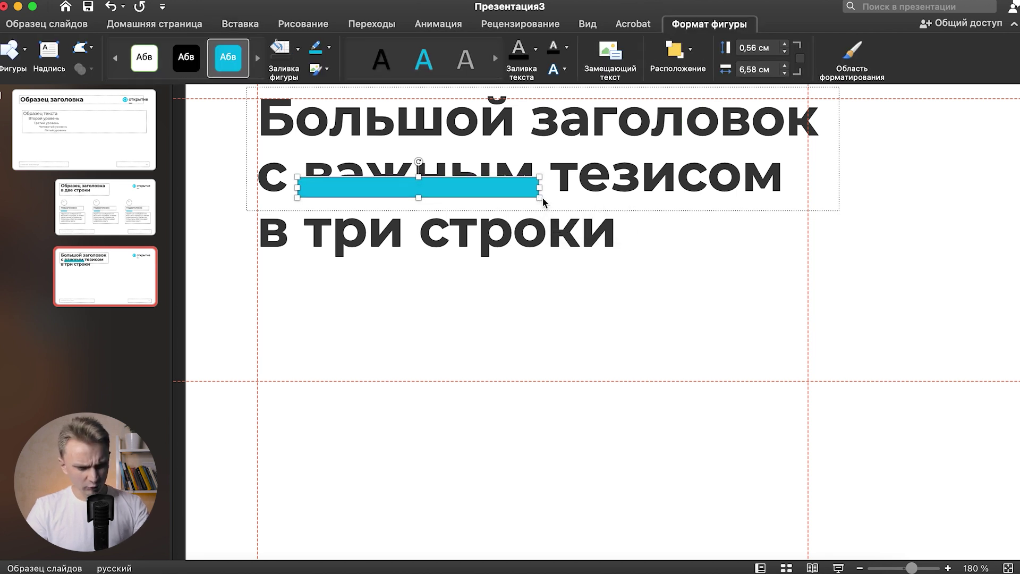
left_click(298, 49)
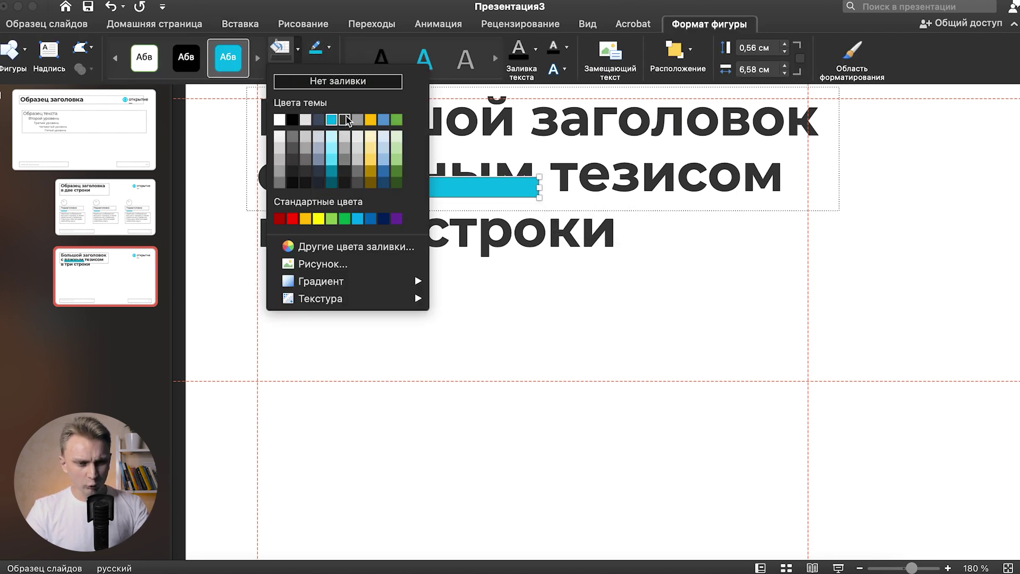
left_click(331, 121)
left_click(329, 48)
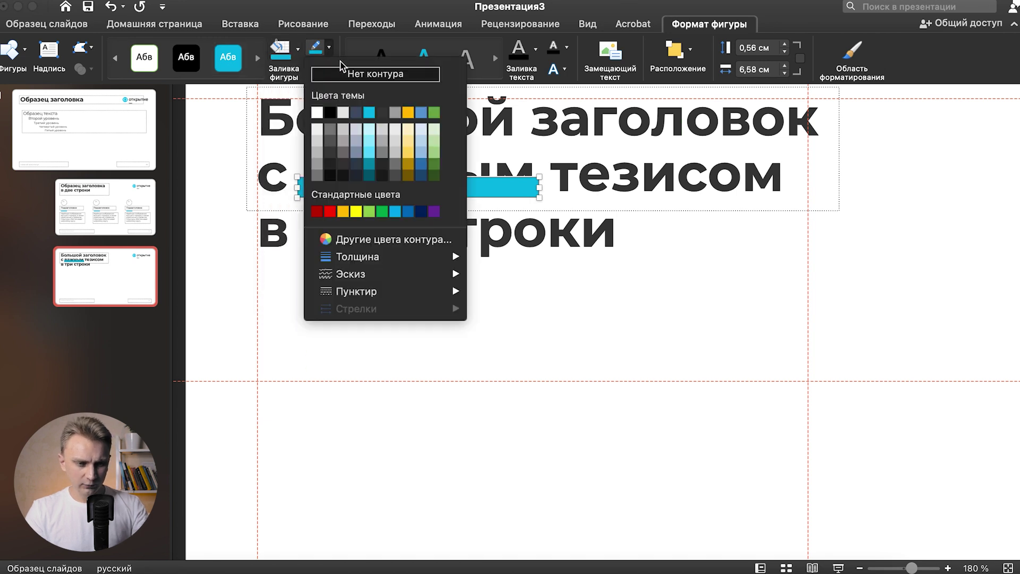
left_click(351, 75)
key("super+alt+shift+b")
left_click(565, 340)
Copy the body text box from the two-line title layout onto the three-line layout.
scroll(564, 348, "down", 3)
scroll(565, 257, "down", 5)
scroll(590, 260, "down", 2)
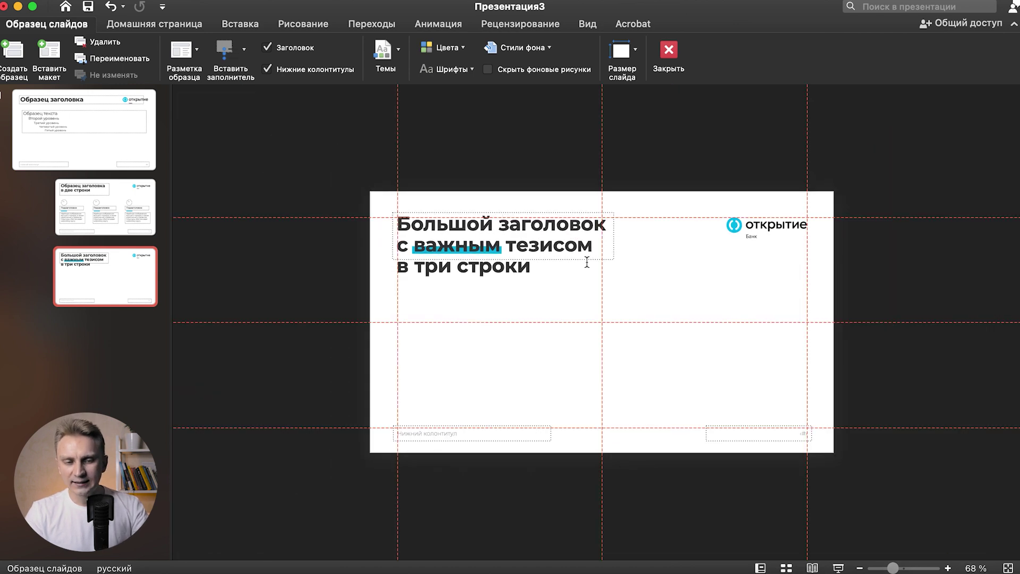
left_click(135, 201)
left_click(435, 398)
key("cmd+c")
left_click(101, 284)
key("cmd+v")
scroll(359, 328, "up", 3)
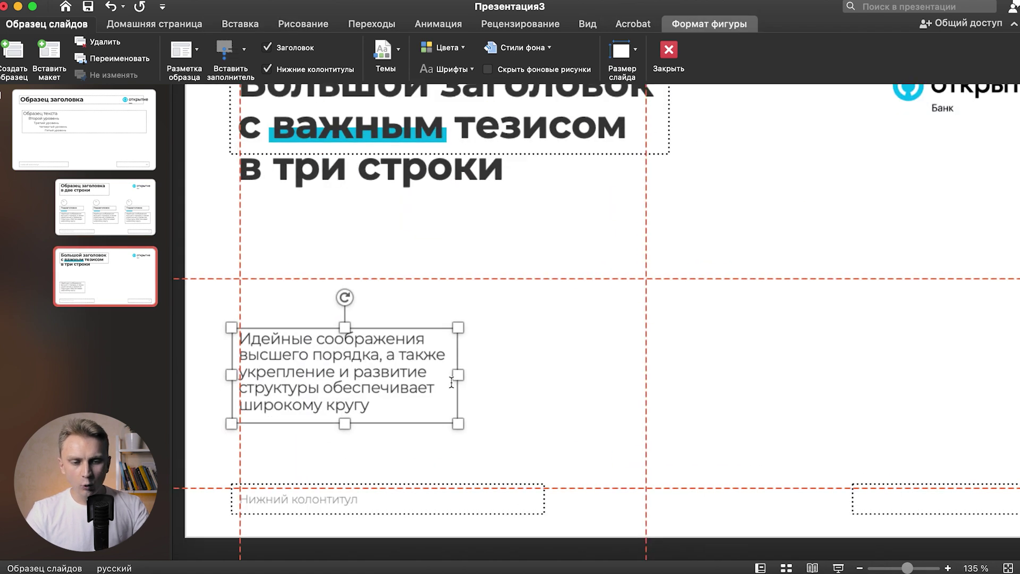
scroll(460, 380, "up", 2)
Widen the body text, break the line after «порядка,», and place it just below the title.
left_click_drag(462, 382, 636, 382)
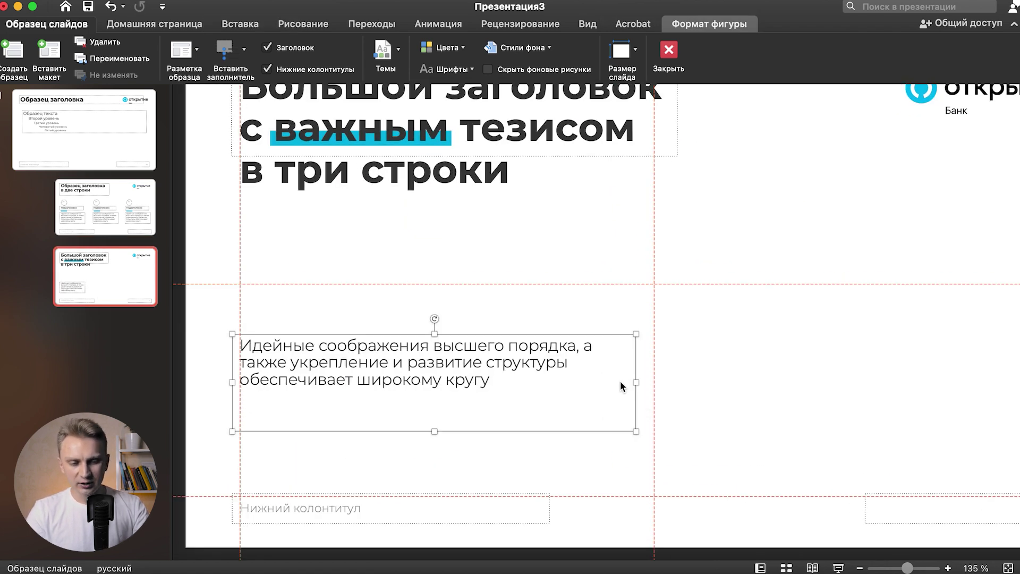
left_click(587, 346)
key("Return")
key("cmd+z")
key("shift+Return")
left_click_drag(543, 396, 545, 266)
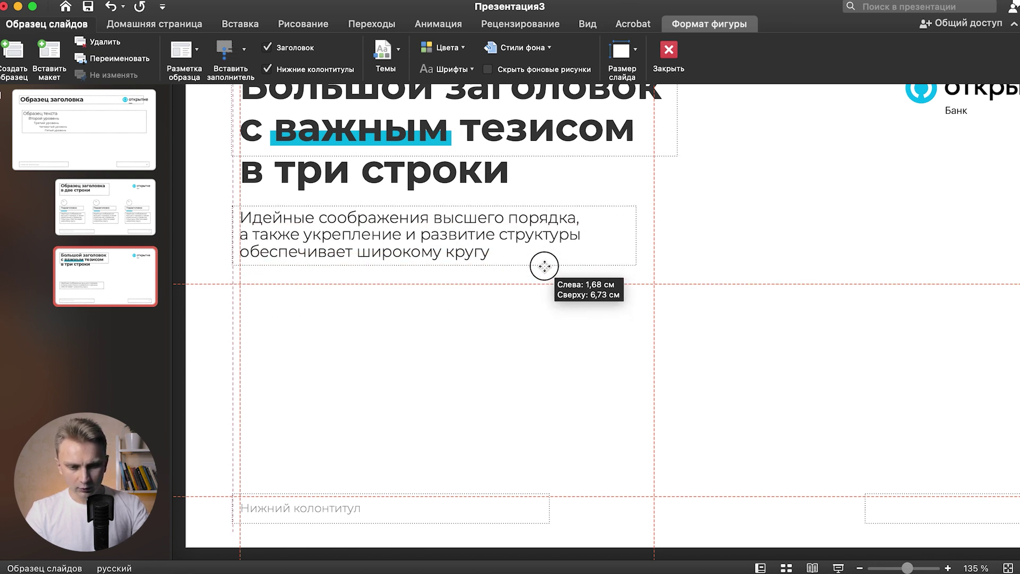
left_click(772, 387)
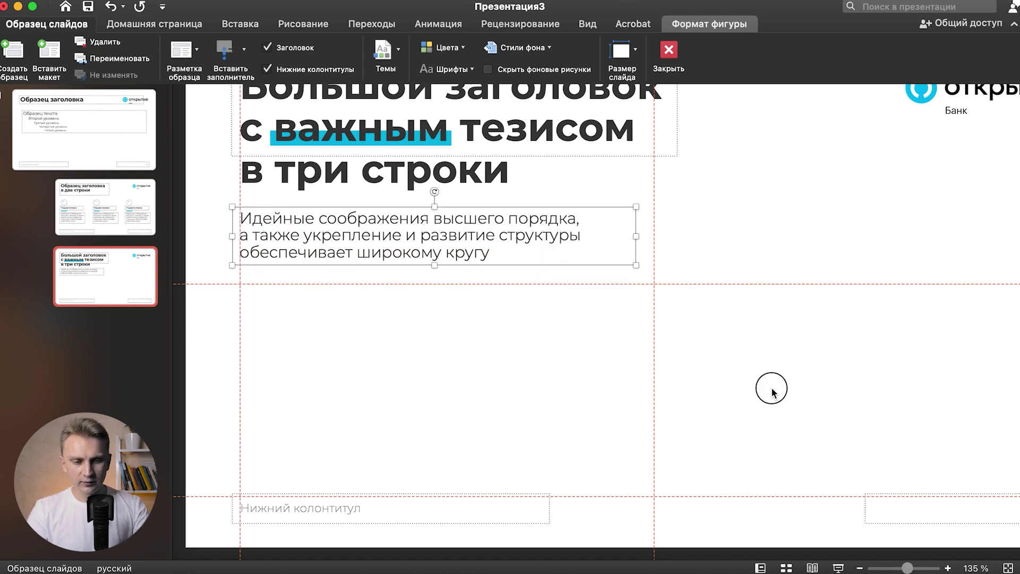
scroll(772, 388, "down", 5)
left_click_drag(556, 308, 556, 310)
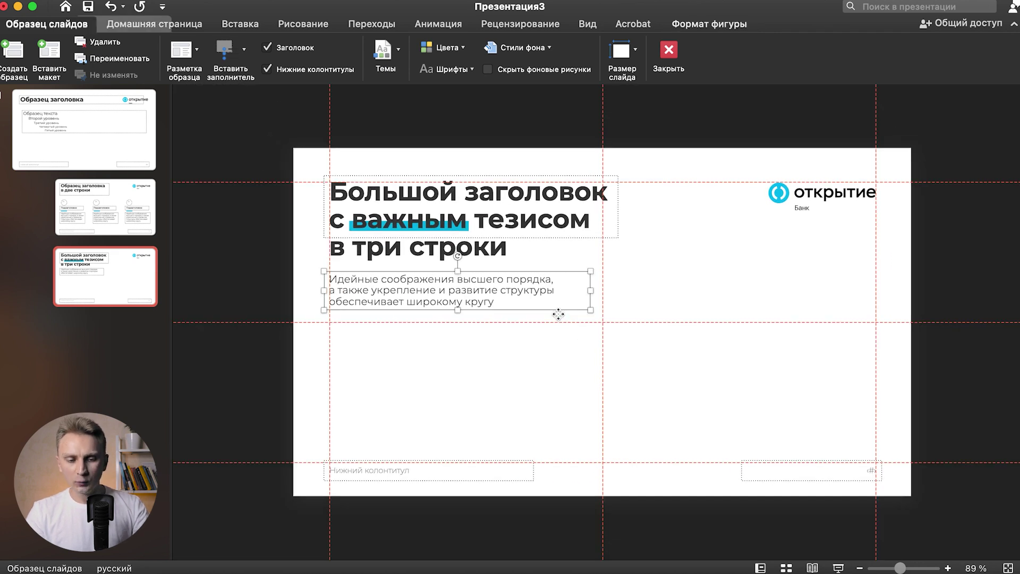
left_click(718, 409)
scroll(716, 406, "down", 2)
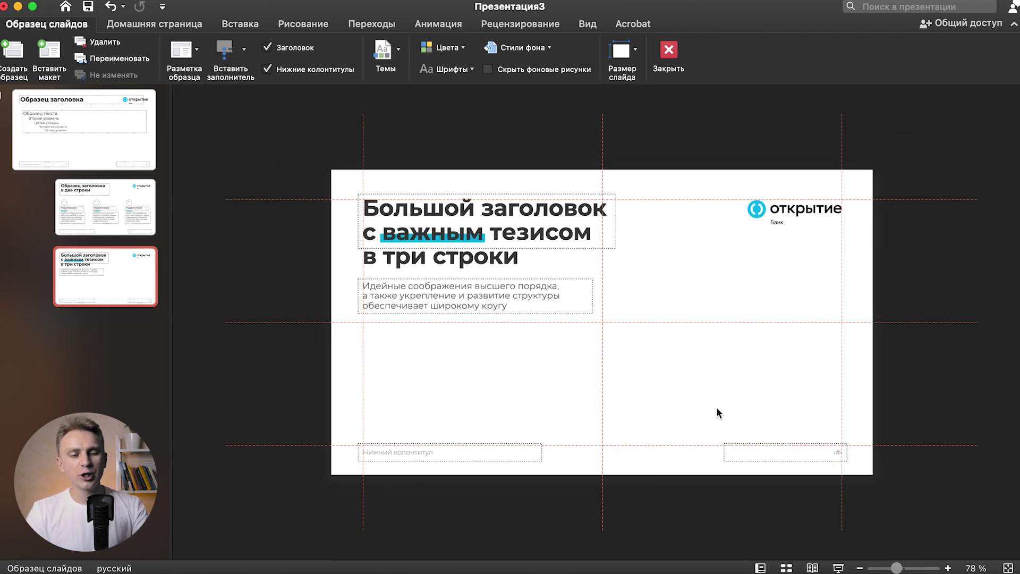
Draw a freeform polygon wedge with a rising diagonal top edge across the lower slide.
left_click(253, 25)
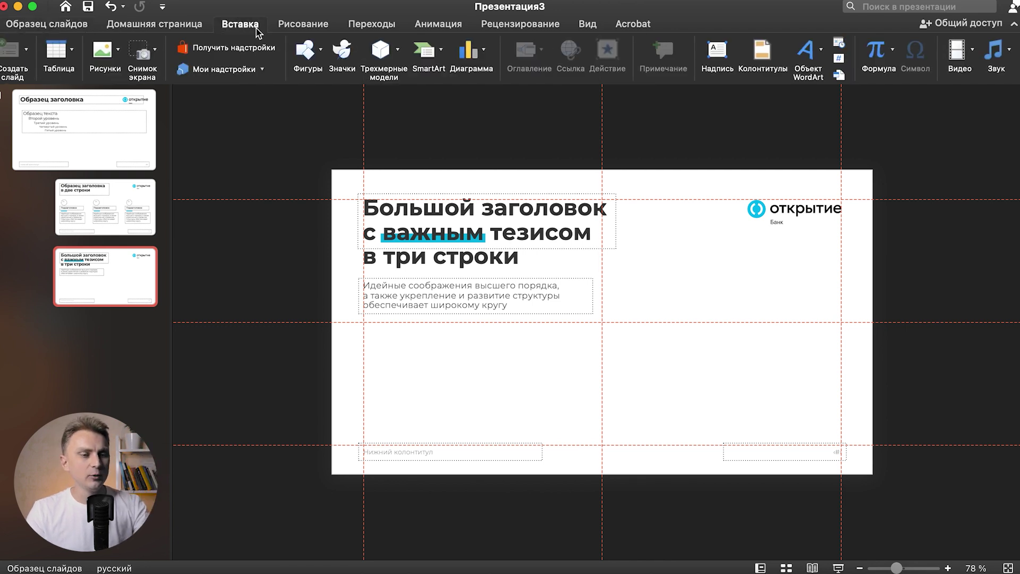
left_click(307, 50)
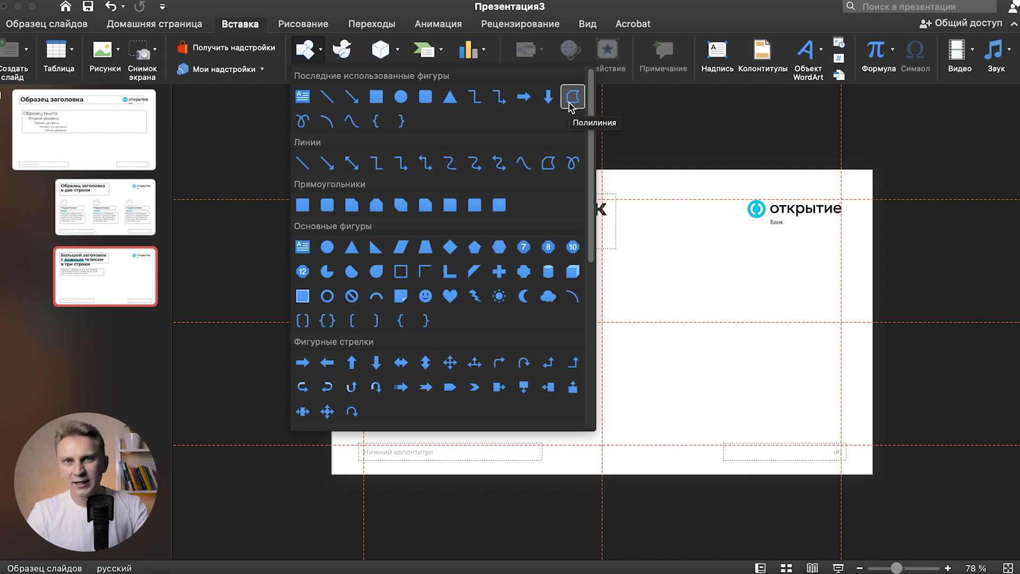
left_click(572, 97)
left_click(303, 396)
left_click(902, 308)
left_click(929, 508)
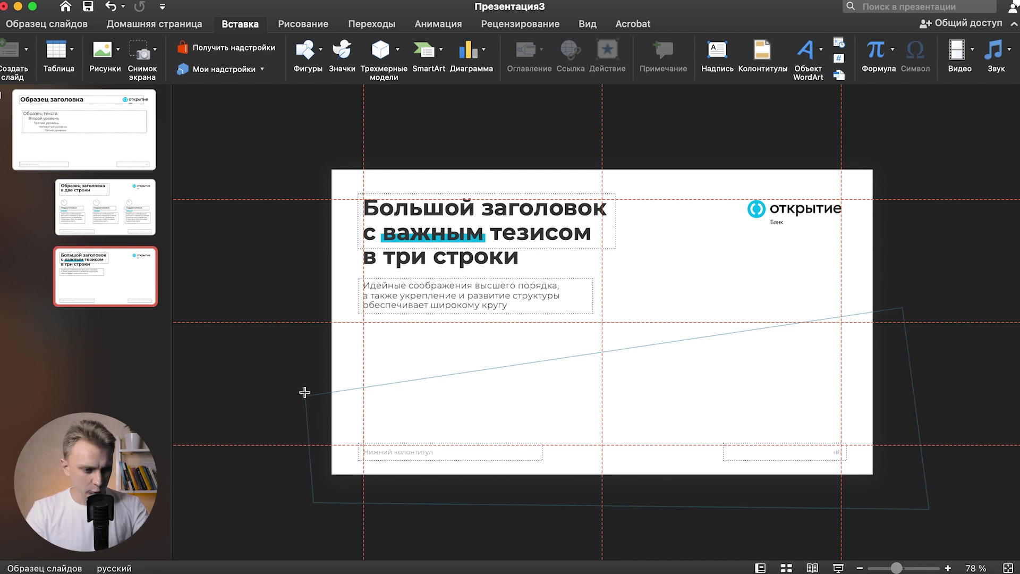
left_click(305, 393)
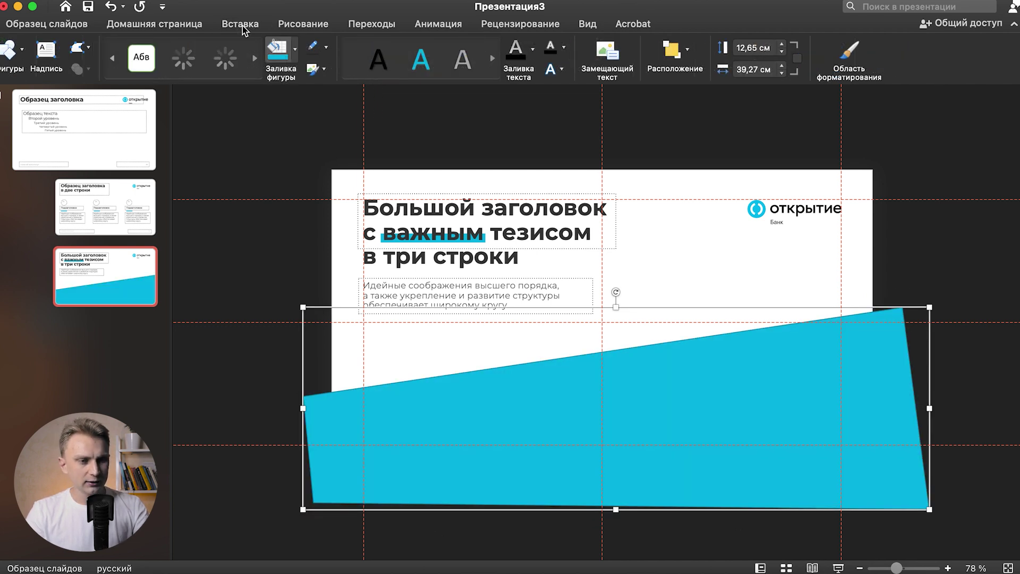
Draw a rectangle stretched to the slide's left, right and bottom edges, and reposition the wedge.
left_click(241, 24)
left_click(309, 53)
left_click(377, 97)
left_click_drag(395, 351, 555, 426)
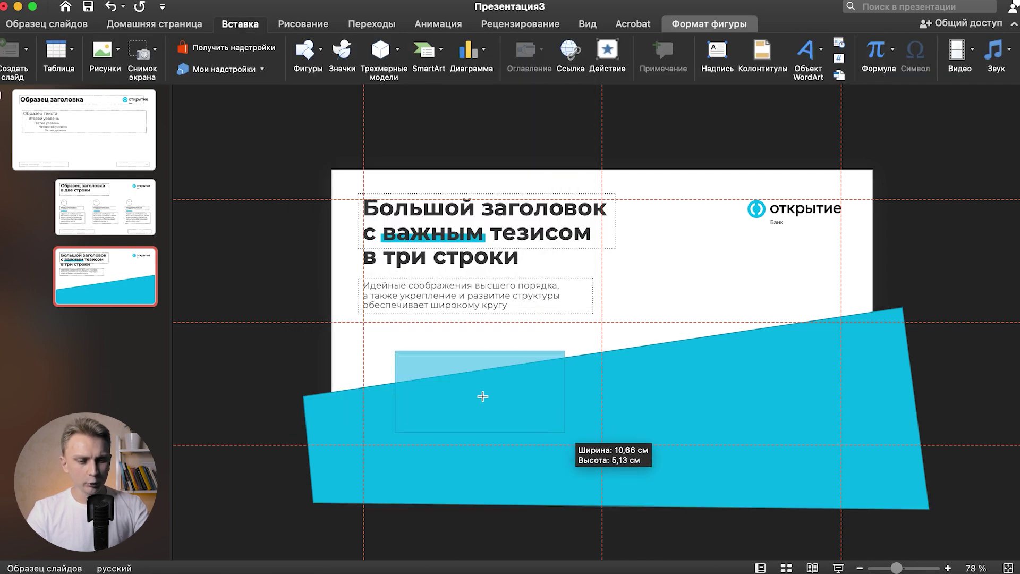
left_click_drag(392, 396, 336, 393)
left_click_drag(449, 432, 450, 461)
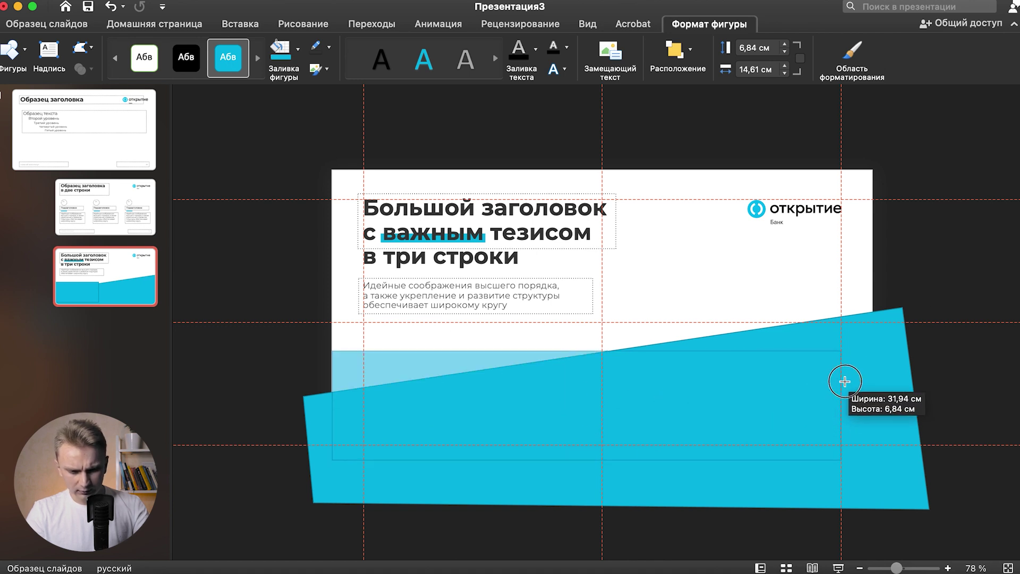
left_click_drag(567, 406, 872, 380)
left_click(936, 375)
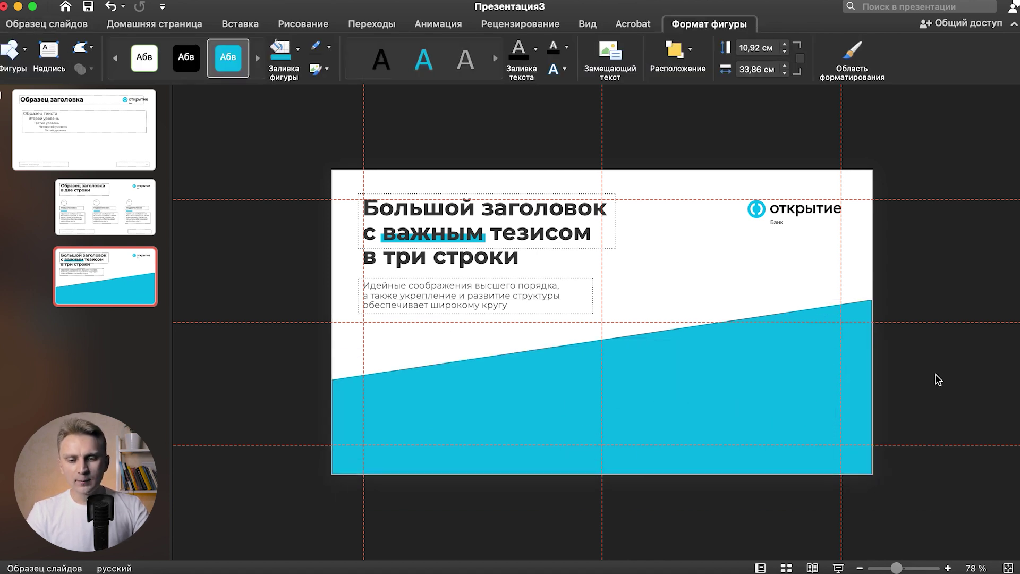
mouse_move(765, 390)
left_mouse_down()
mouse_move(894, 382)
mouse_move(709, 388)
left_mouse_up()
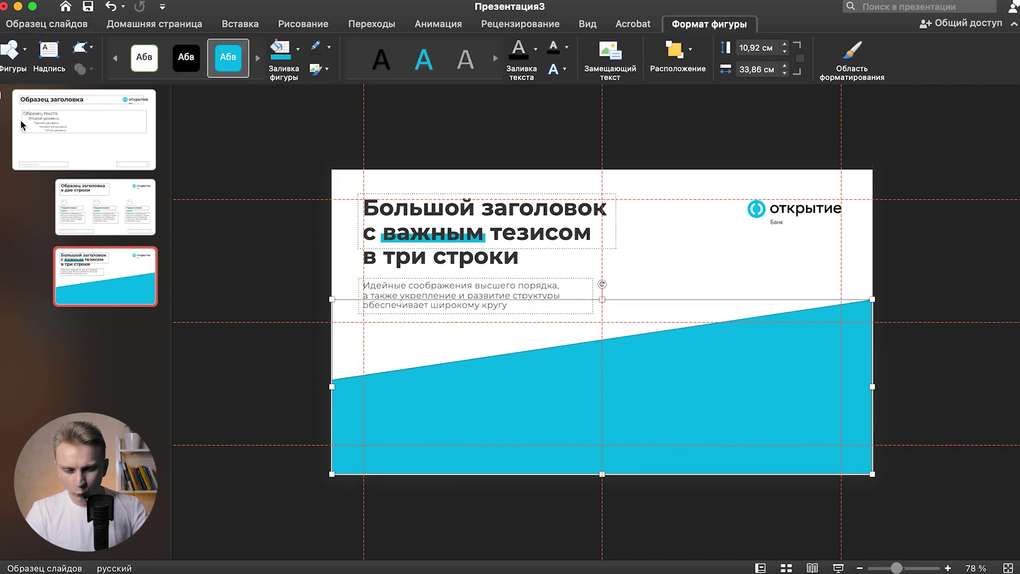
Draw a full-slide picture placeholder and intersect it with the cyan wedge.
left_click(61, 24)
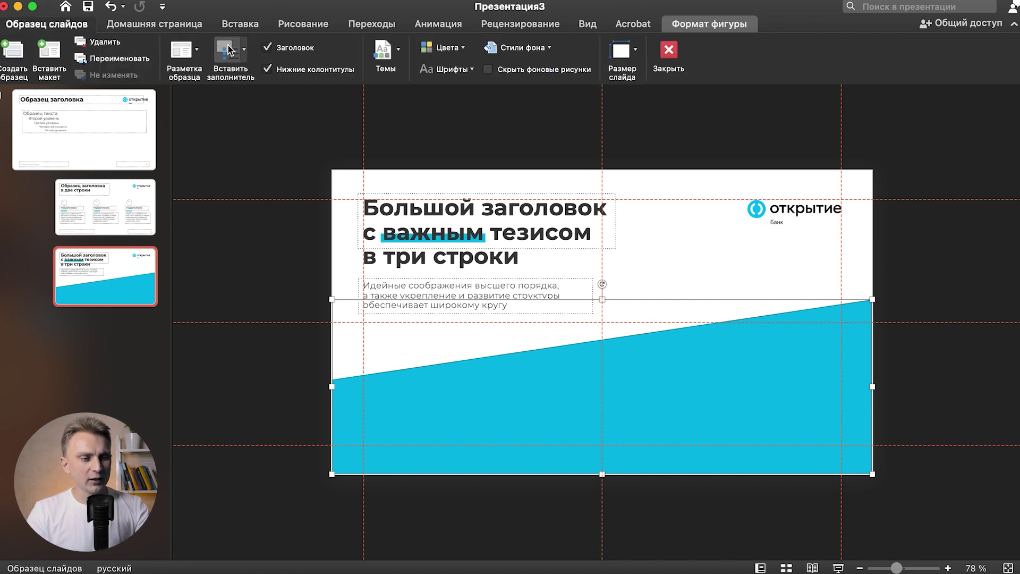
left_click(229, 51)
left_click(265, 144)
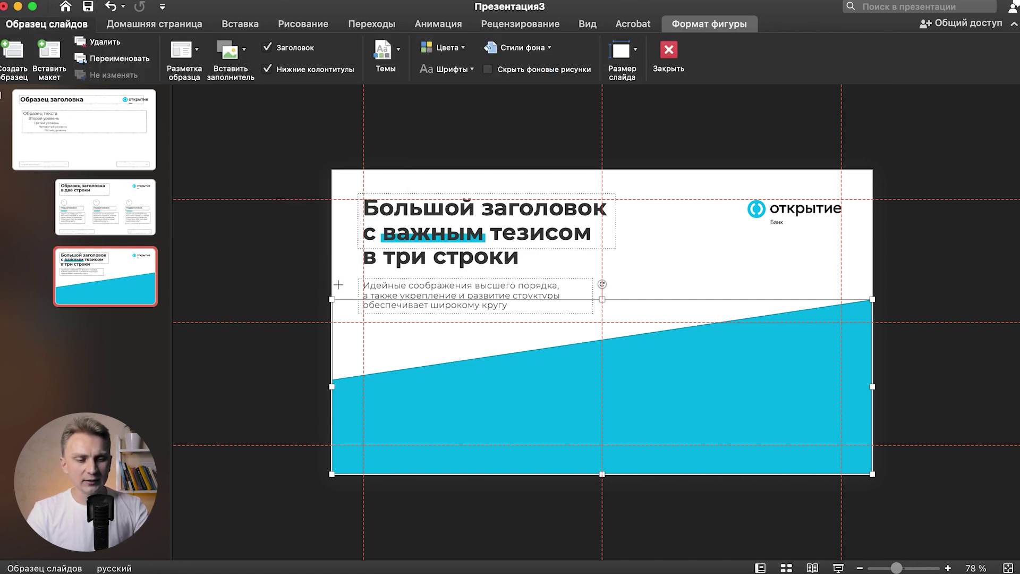
left_click_drag(267, 238, 948, 538)
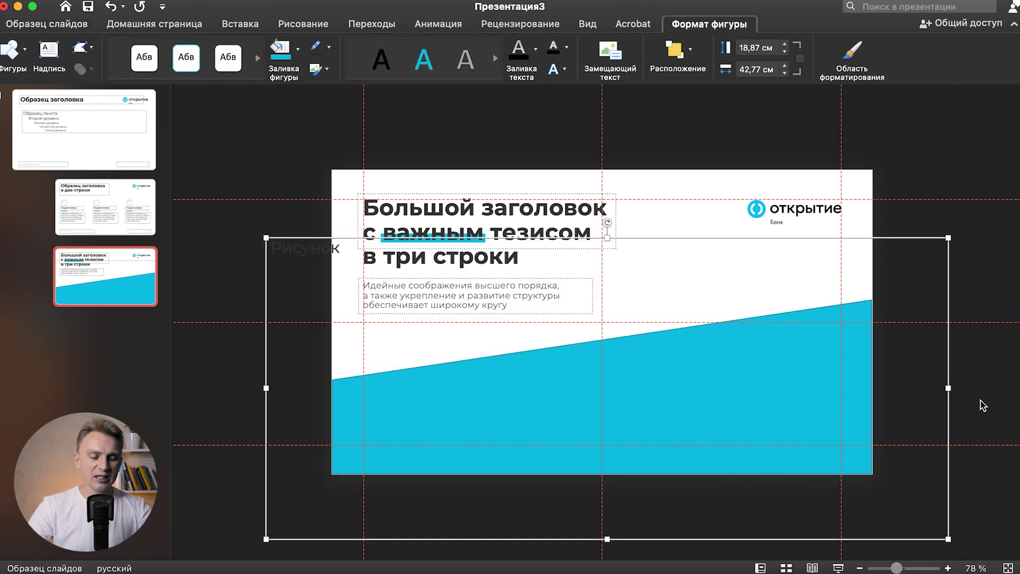
left_click(811, 411, "shift")
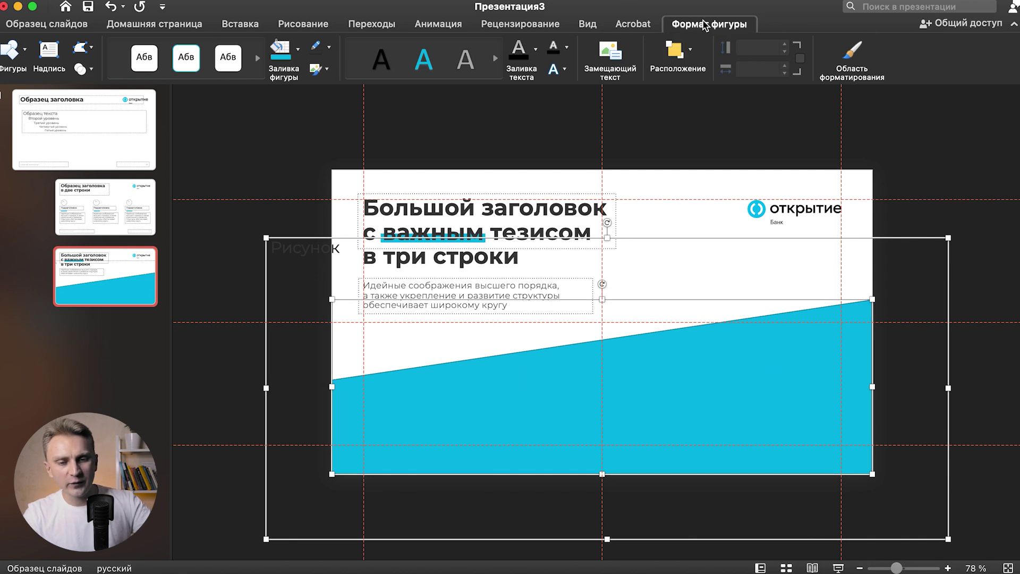
left_click(79, 69)
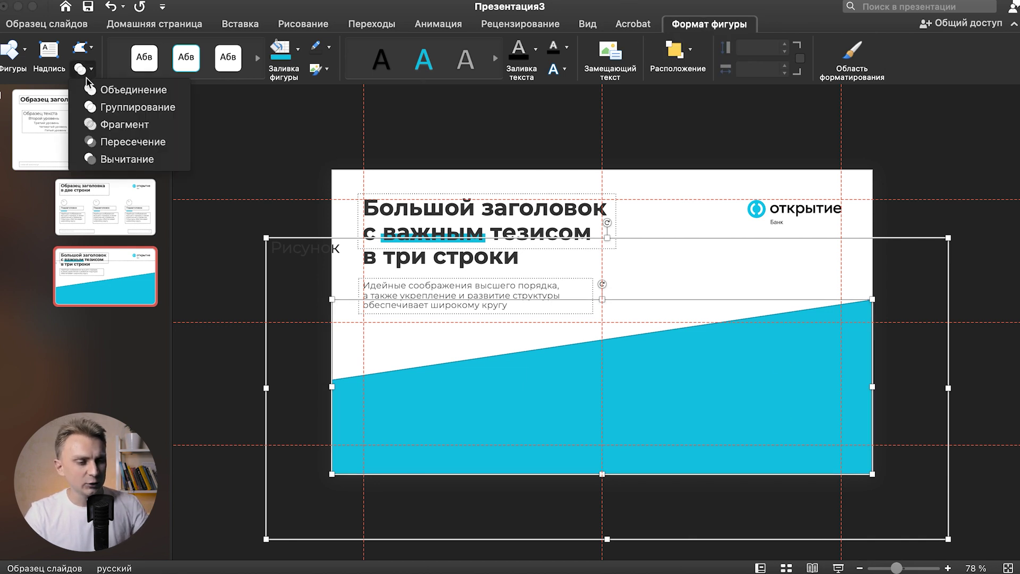
left_click(125, 142)
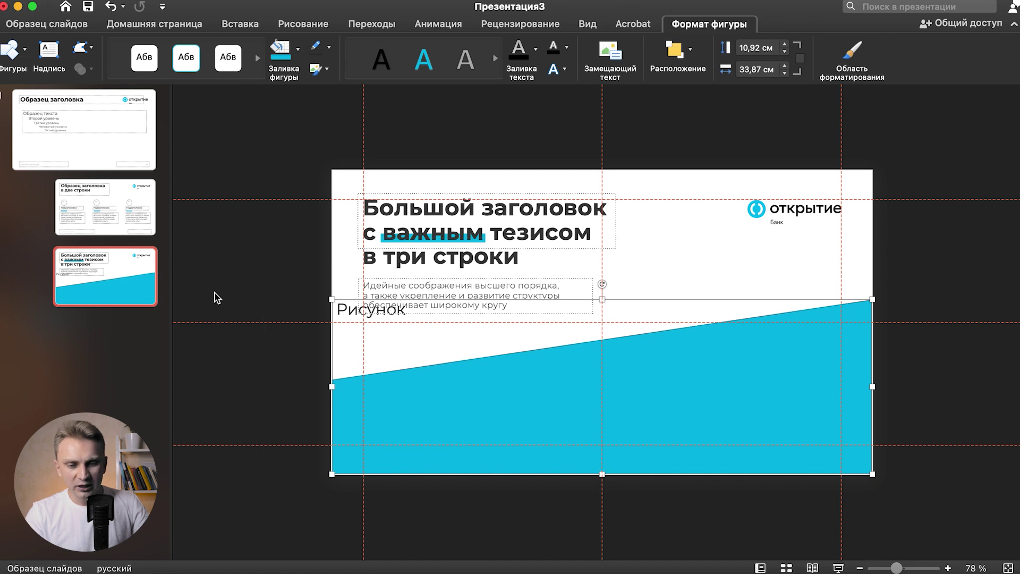
left_click(244, 269)
left_click(348, 326)
left_click(438, 360)
key("super+z")
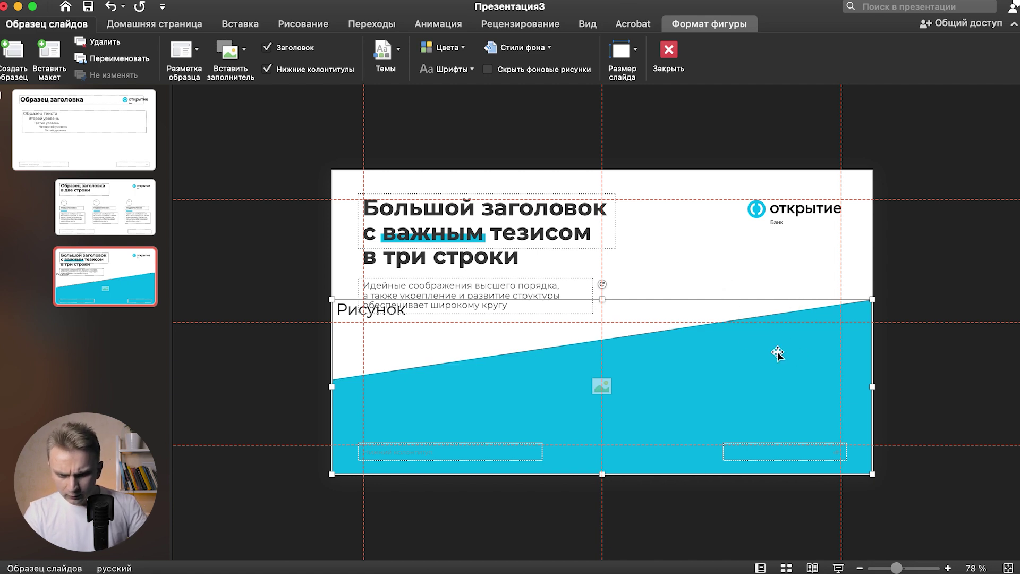
key("super+y")
Nudge the wedge-shaped placeholder and the blue wedge slightly upward.
left_click(802, 354)
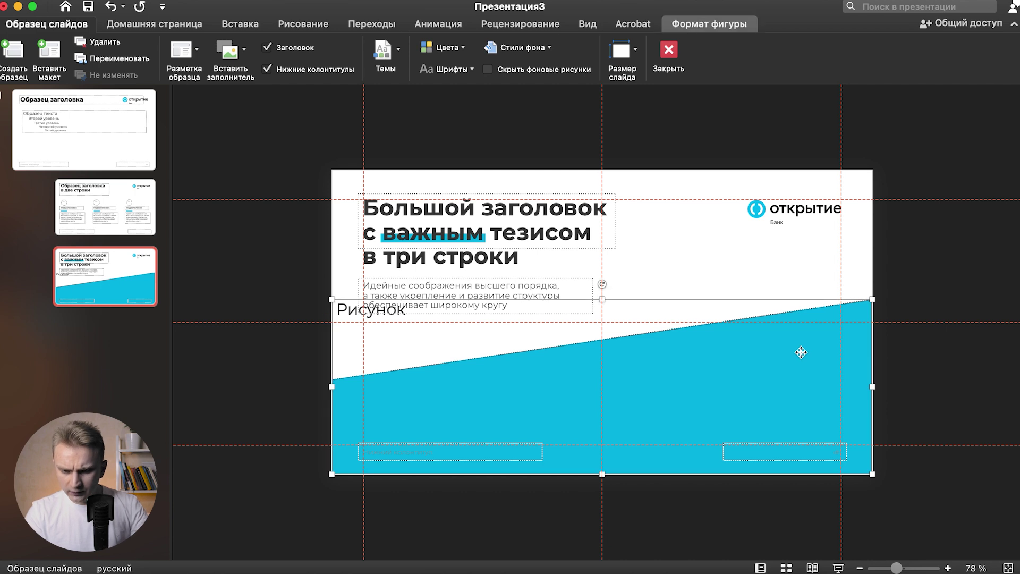
key("Up")
key("Up")
key("Up")
key("Up")
key("Up")
key("Up")
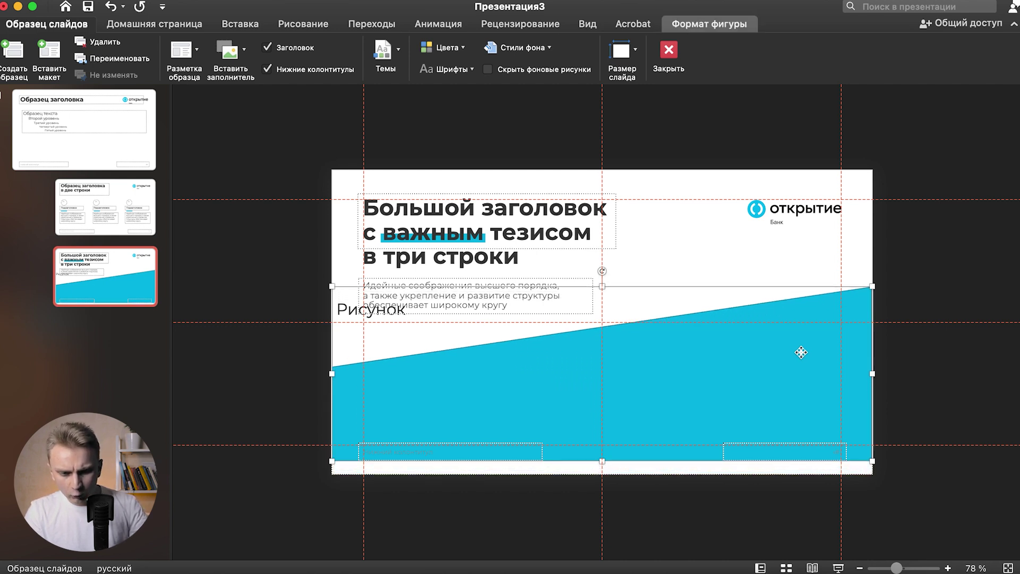
left_click(960, 375)
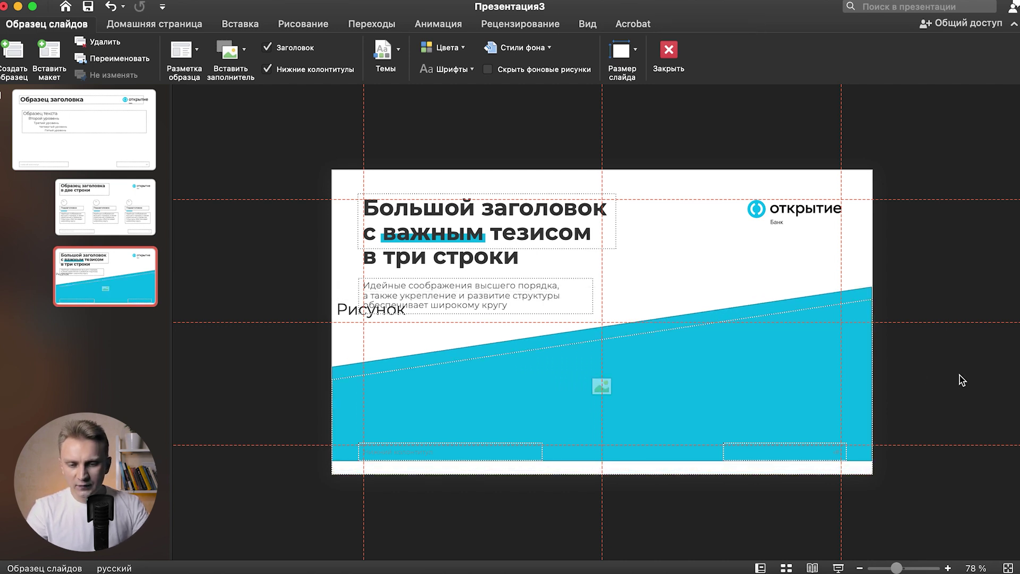
left_click_drag(274, 499, 1015, 413)
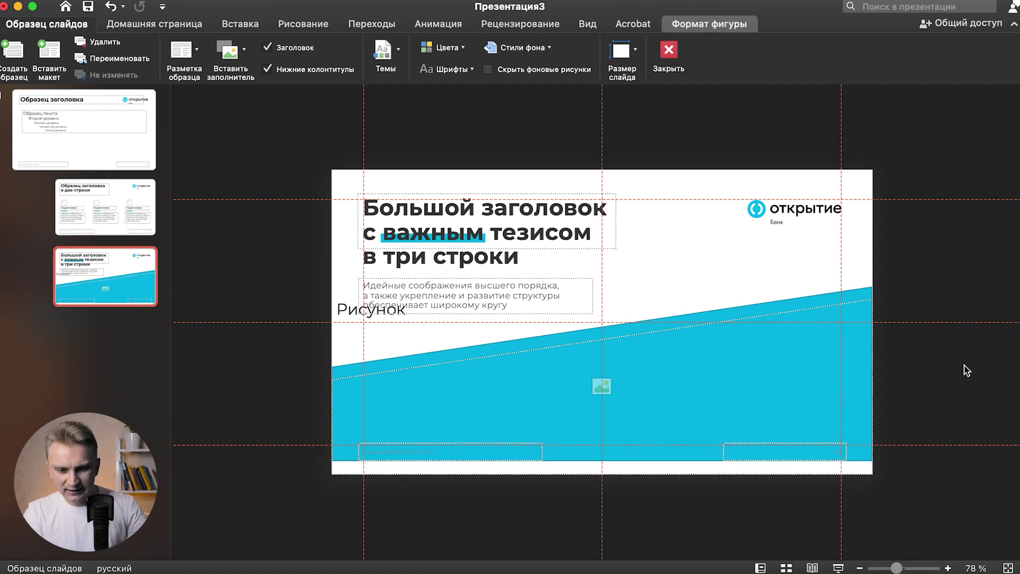
left_click(852, 293)
key("Up")
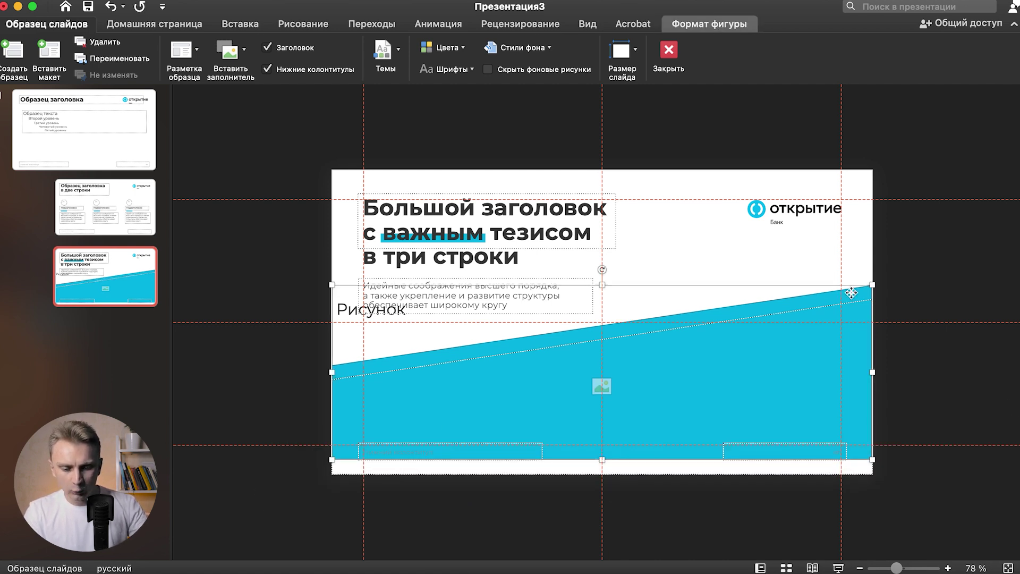
left_click(922, 288)
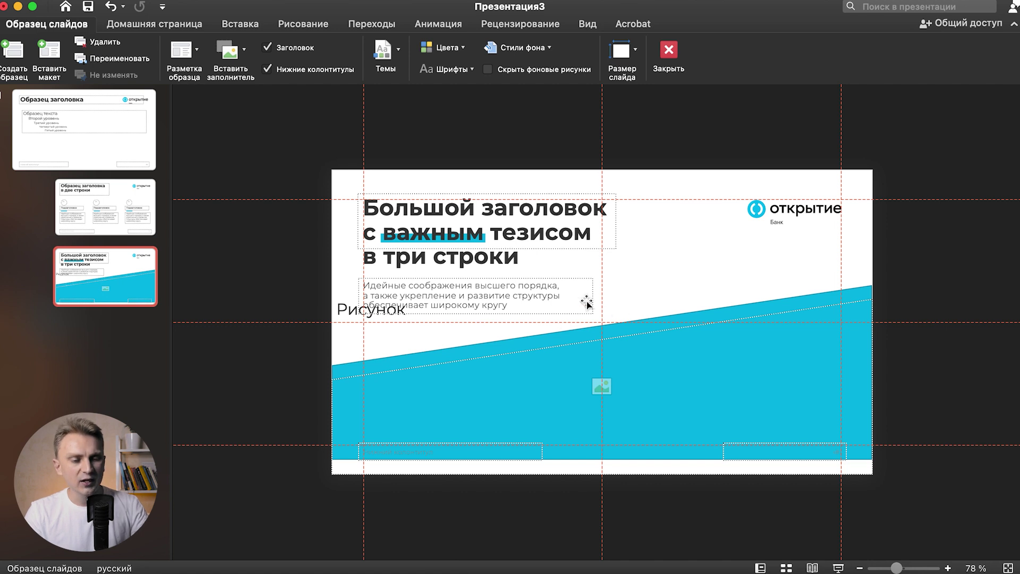
Select both footer placeholders and set their font colour to white.
left_click(248, 402)
left_click(389, 449)
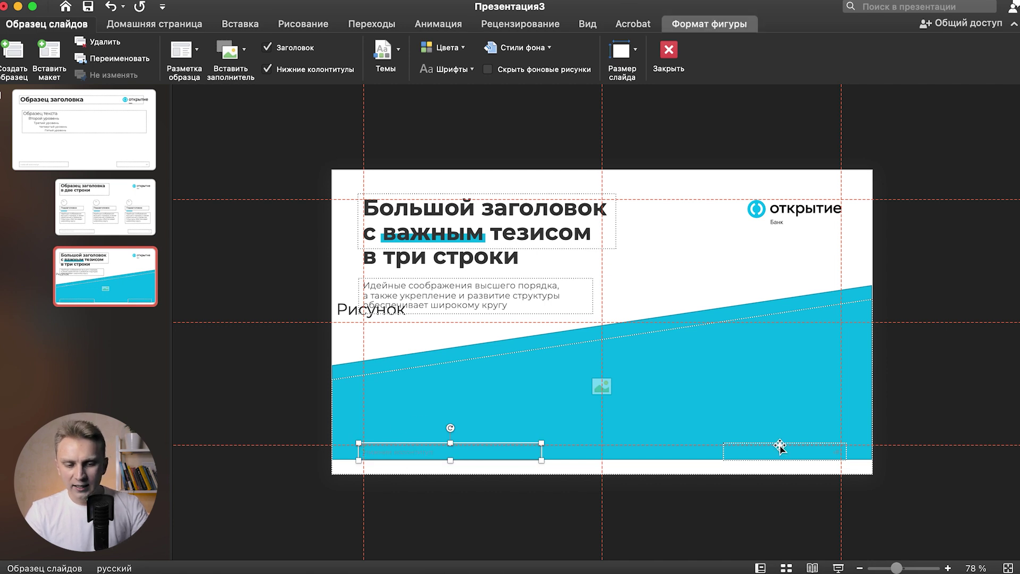
left_click_drag(966, 529, 255, 404)
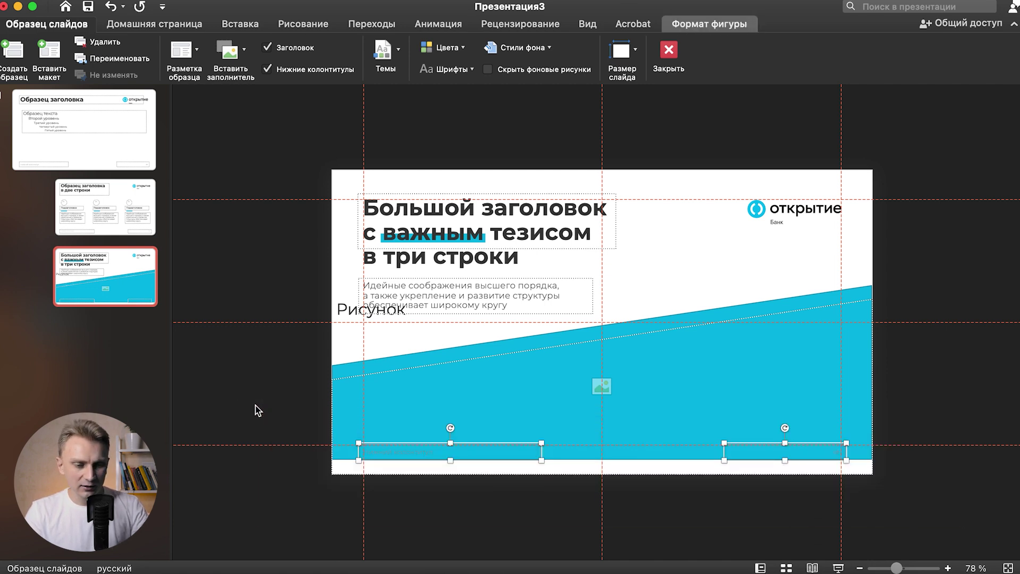
left_click(167, 24)
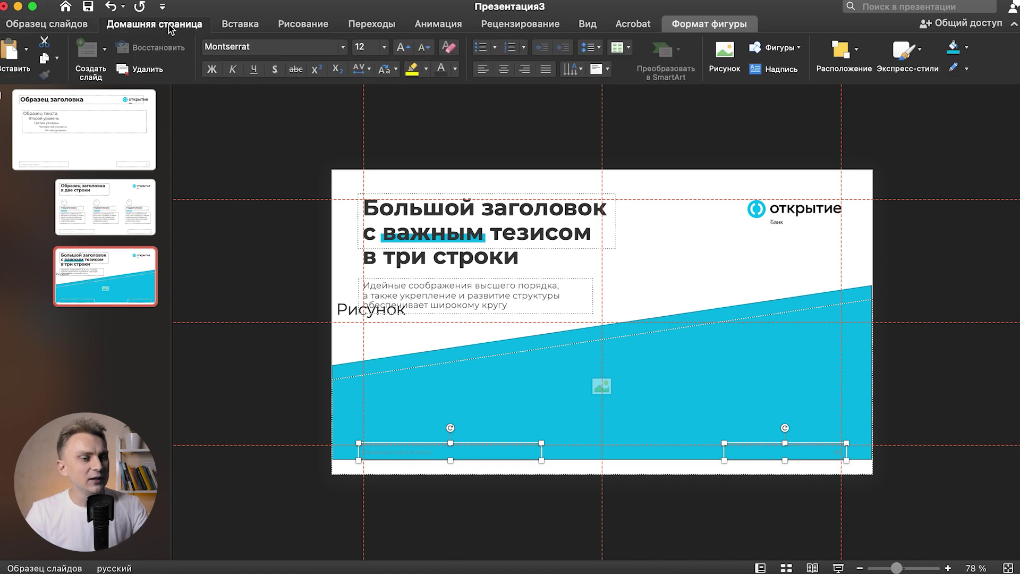
left_click(455, 70)
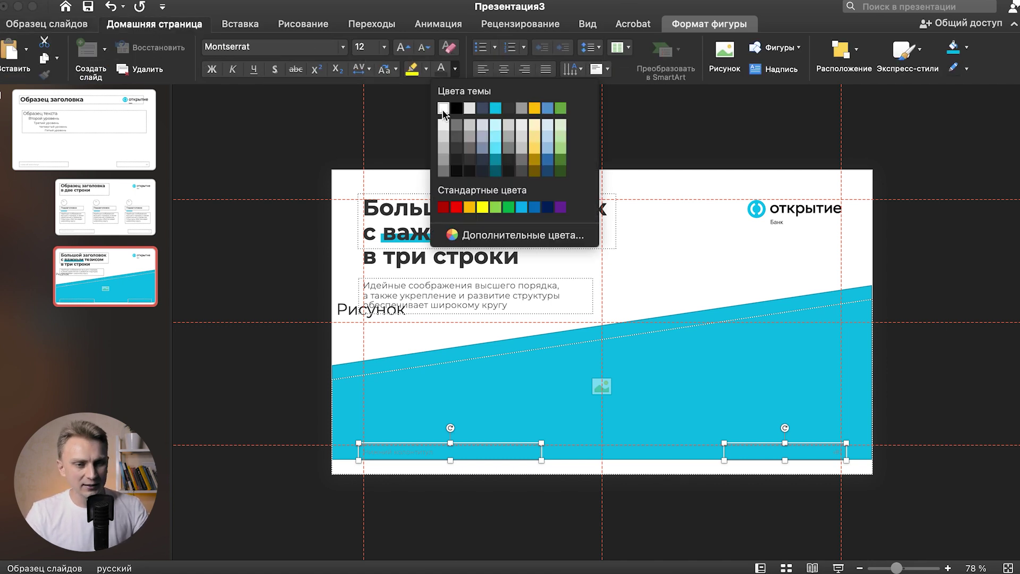
left_click(443, 108)
left_click(240, 125)
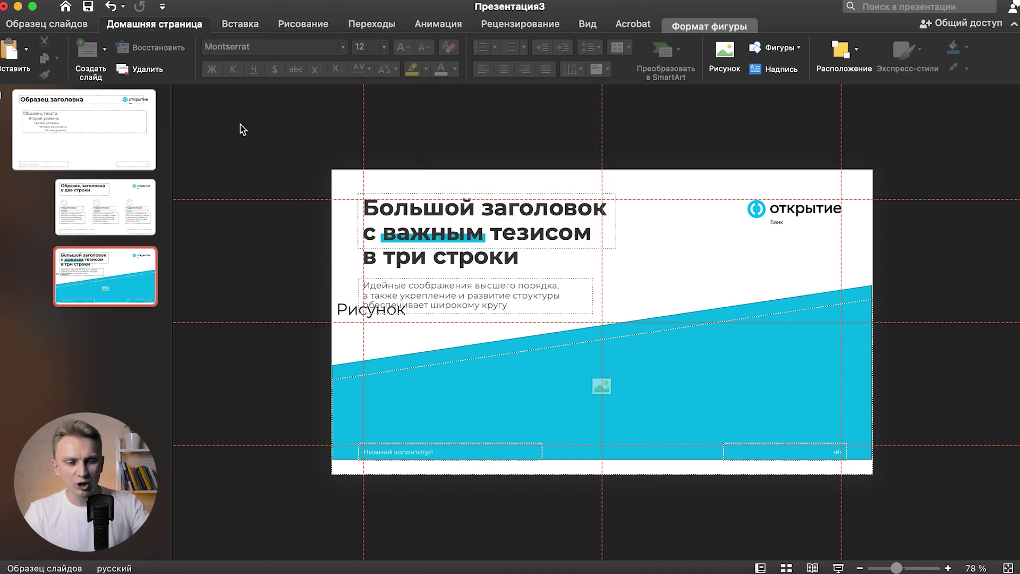
key("ctrl+z")
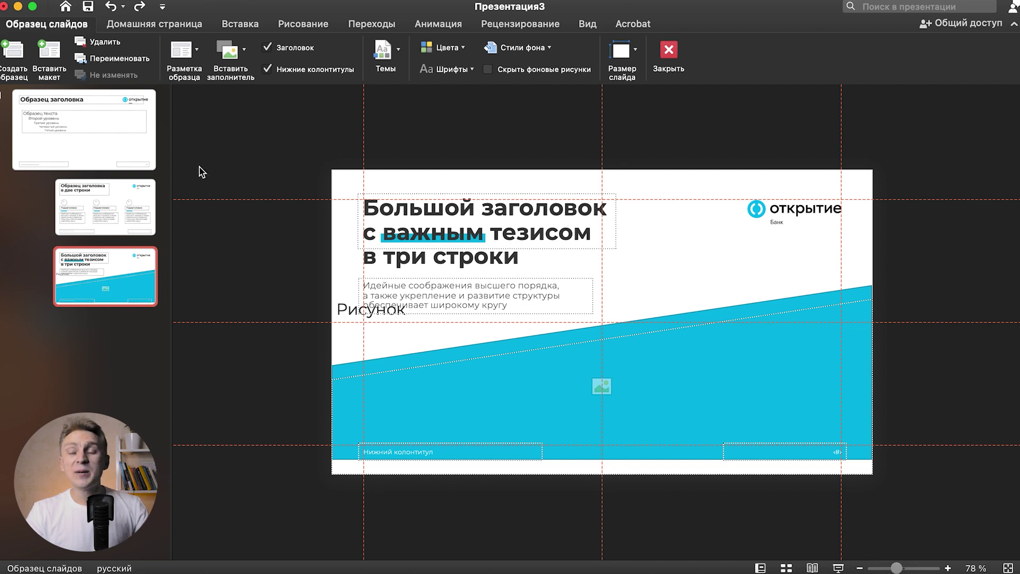
Close Master View to return to the normal slides.
left_click(53, 25)
left_click(48, 26)
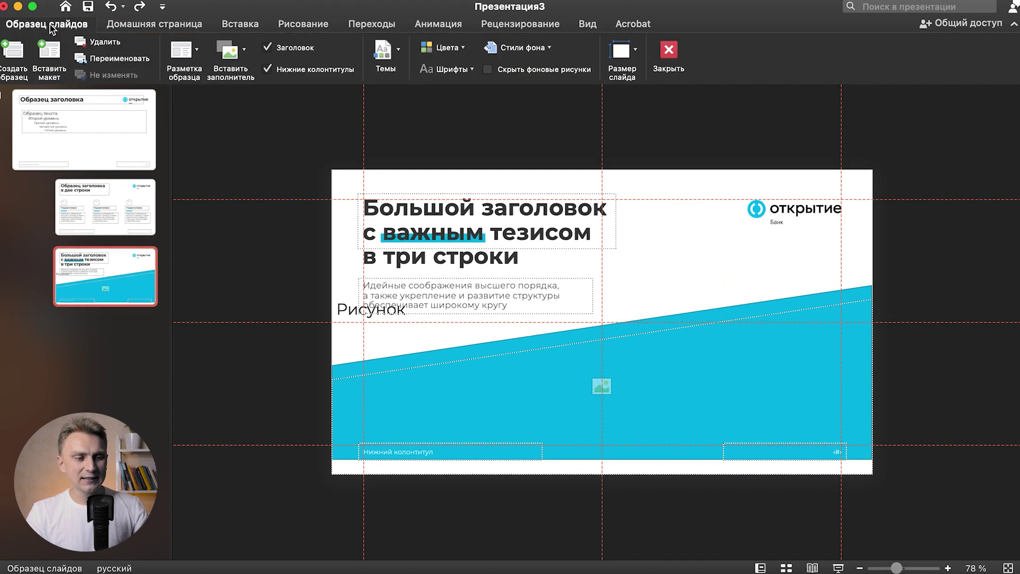
left_click(48, 26)
left_click(48, 26)
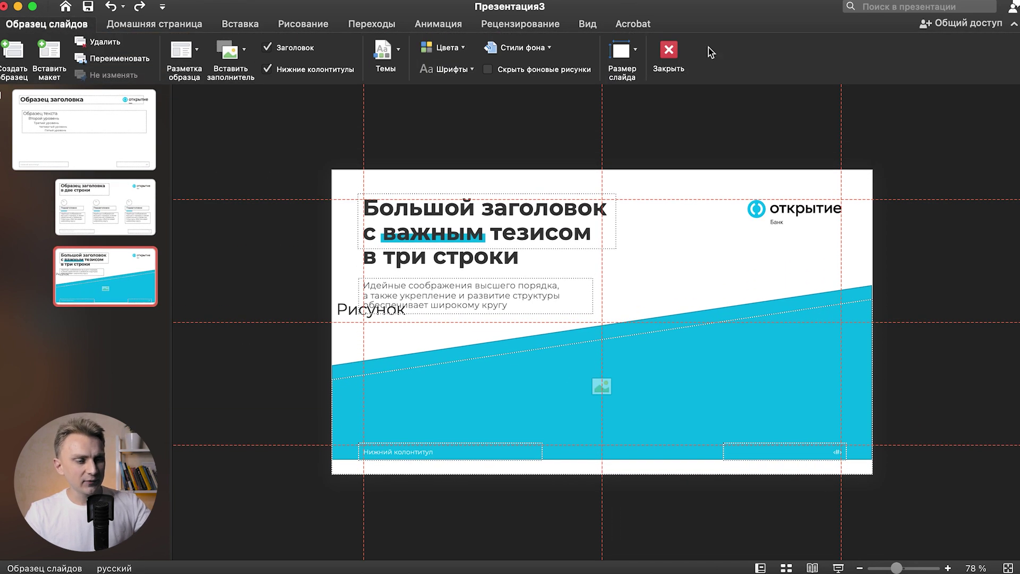
left_click(668, 57)
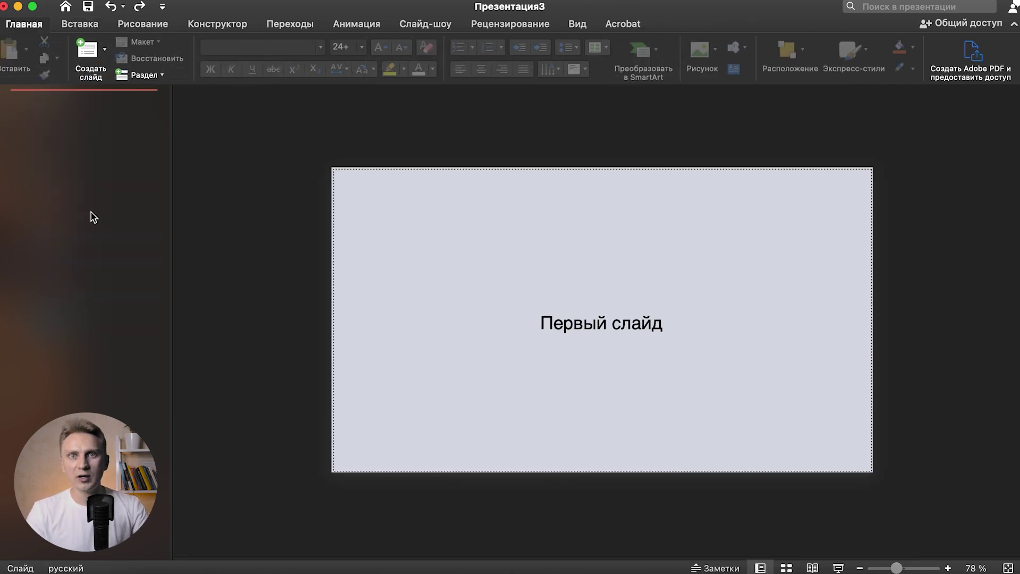
Add a slide with the custom three-column layout and edit its title.
left_click(105, 49)
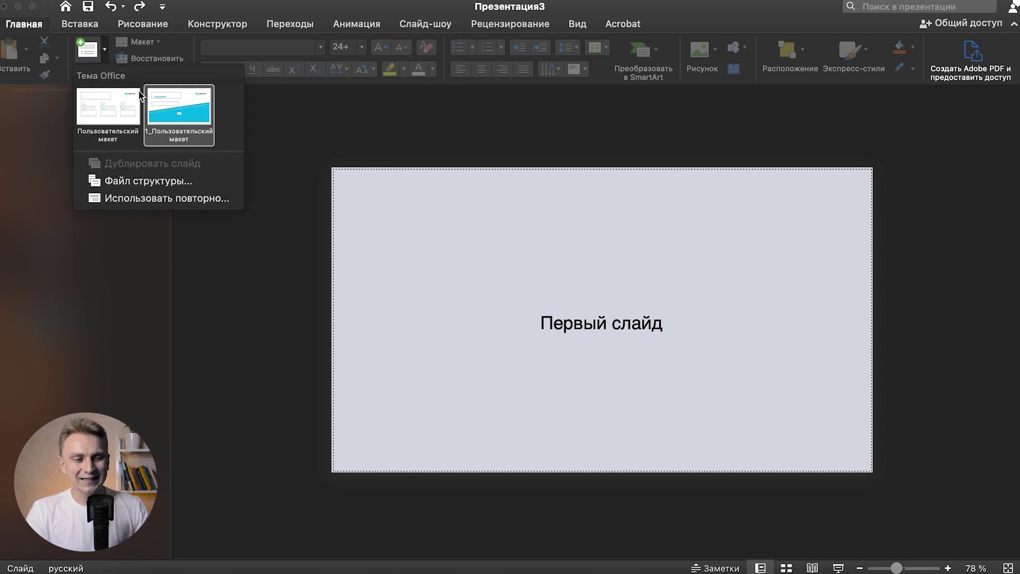
left_click(109, 113)
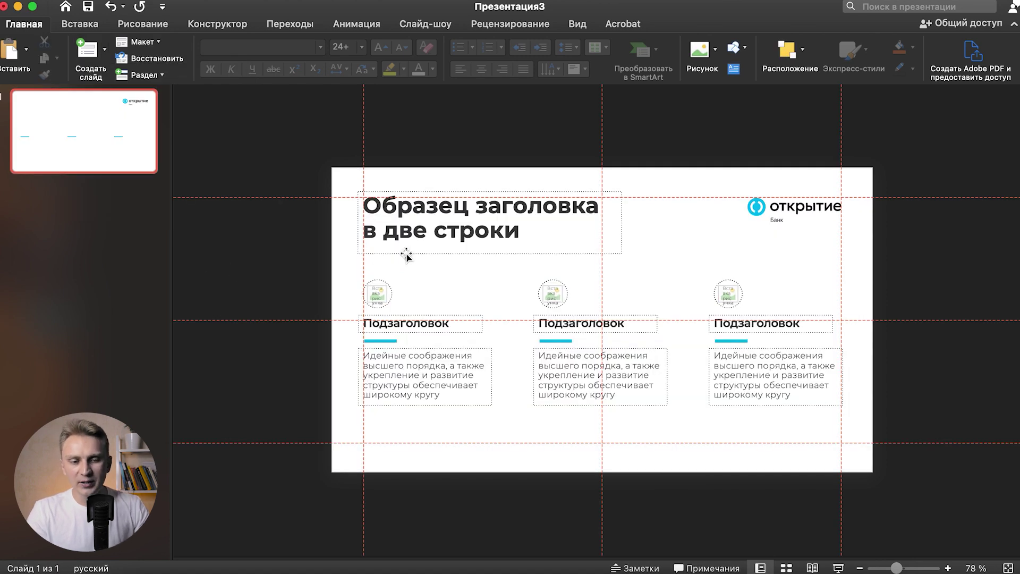
left_click(476, 237)
left_click(311, 252)
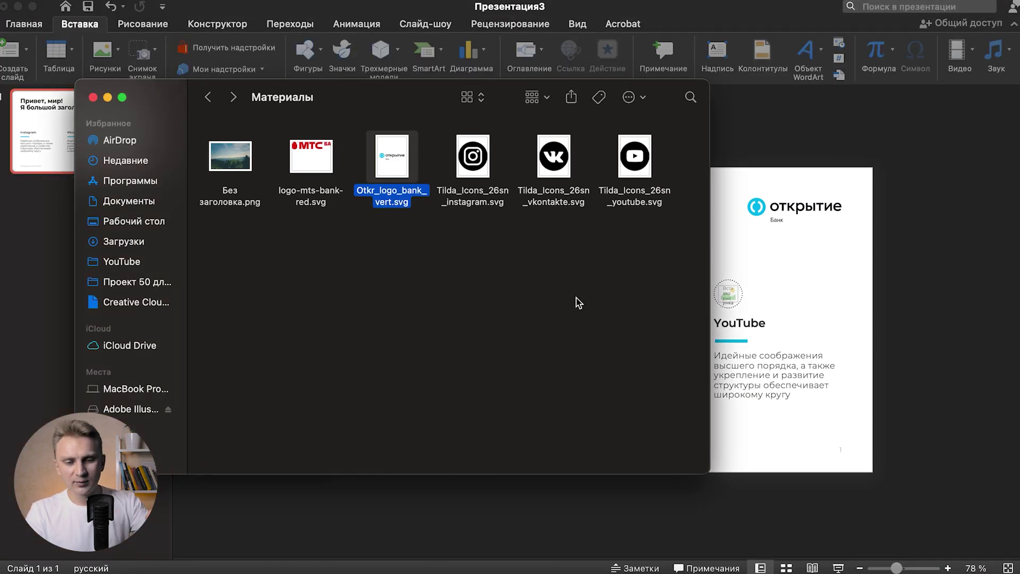
Drag the Instagram, Vkontakte and YouTube icon files from Finder onto the slide.
left_click(477, 175)
left_click(545, 162, "super")
left_click(630, 162, "super")
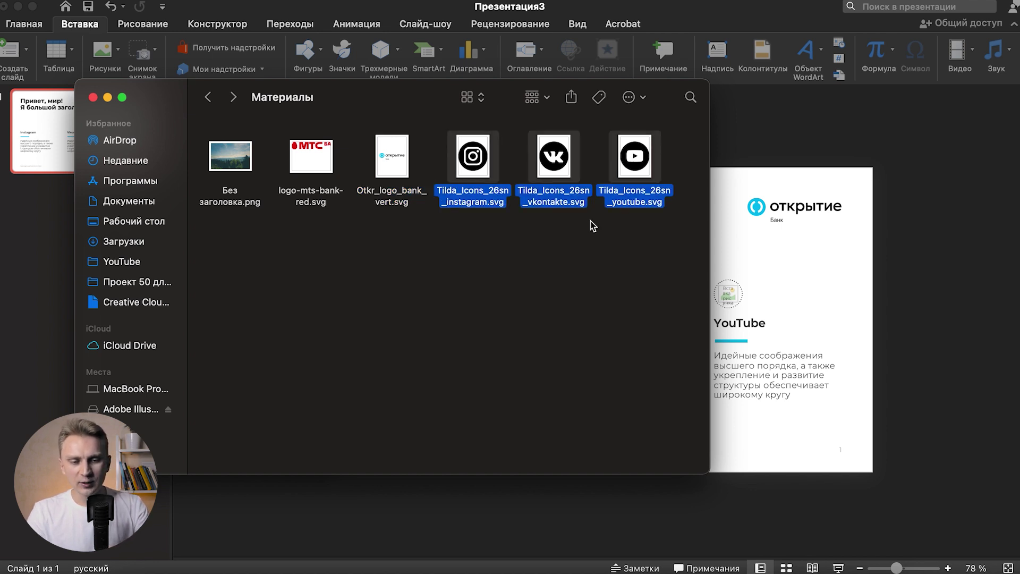
left_click(492, 274)
left_click(492, 162)
left_click(554, 159, "super")
left_click(635, 159, "super")
mouse_move(490, 160)
left_mouse_down()
mouse_move(786, 215)
mouse_move(808, 265)
left_mouse_up()
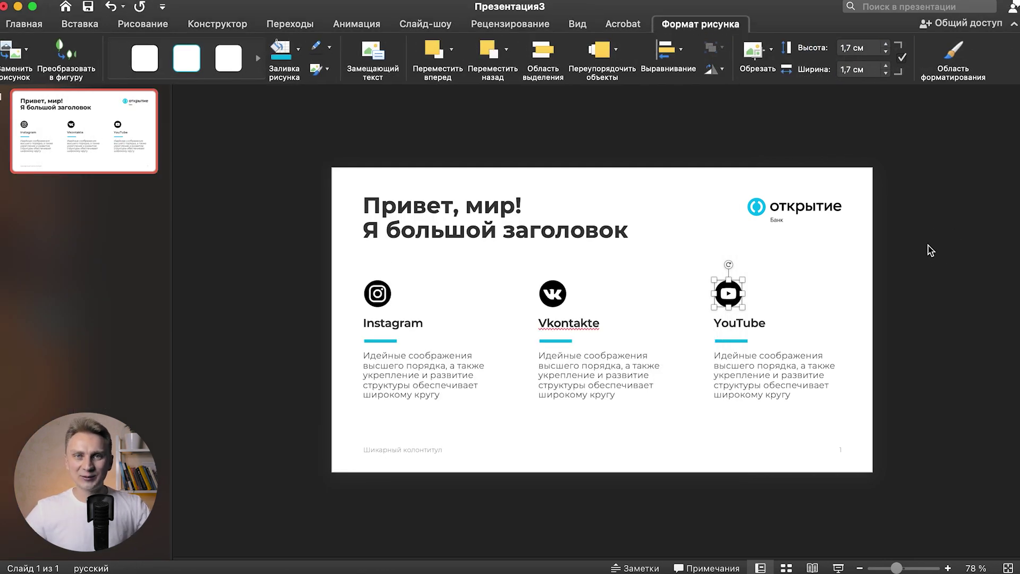
left_click(919, 292)
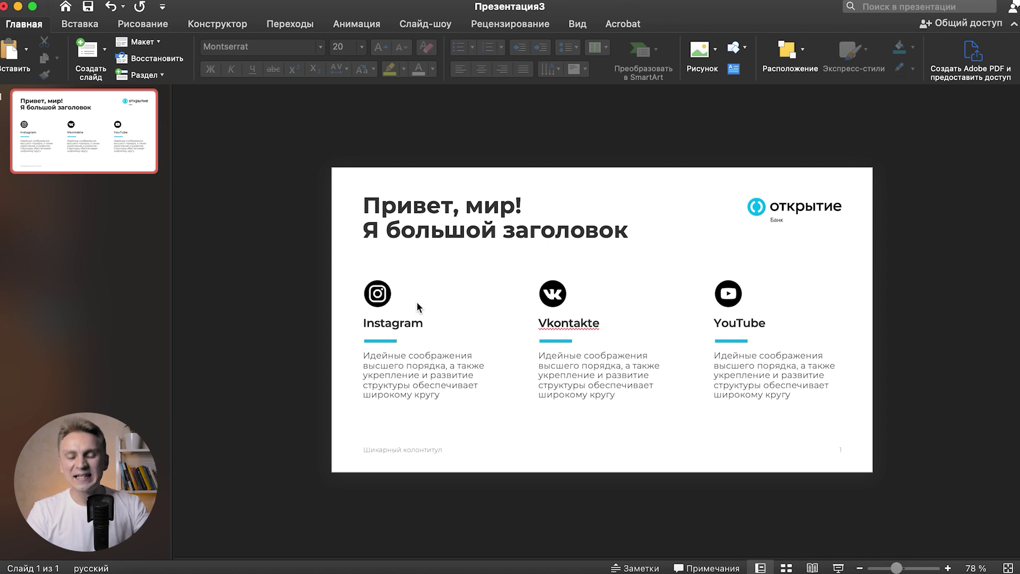
Delete the VK icon and reinsert the vkontakte icon through its picture placeholder.
left_click(553, 293)
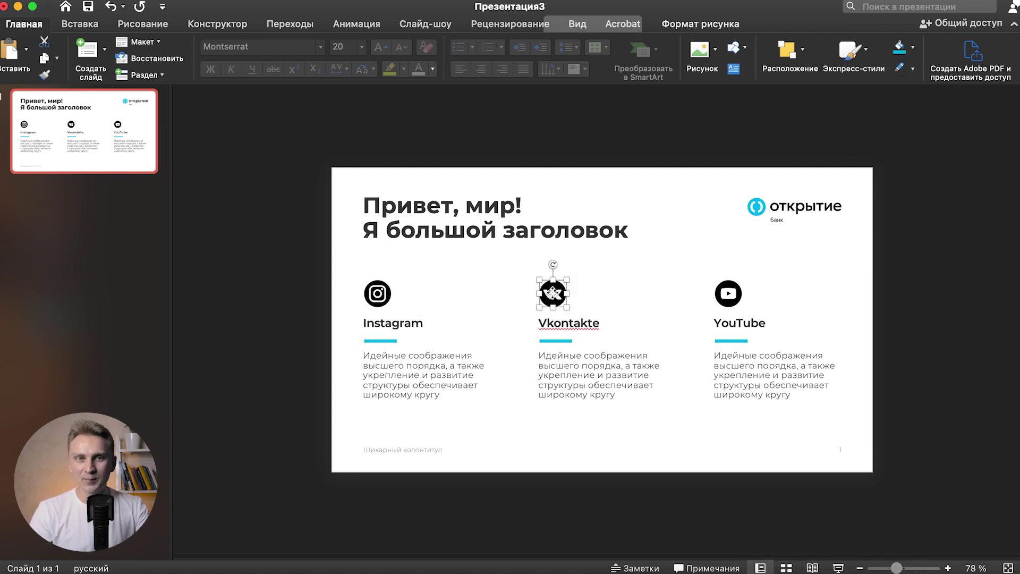
key("Delete")
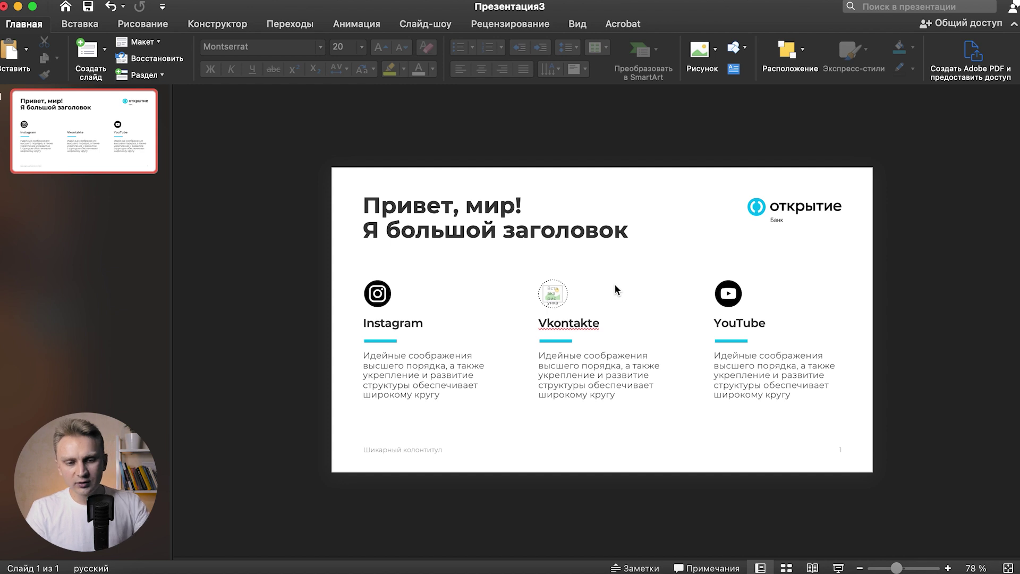
left_click(548, 297)
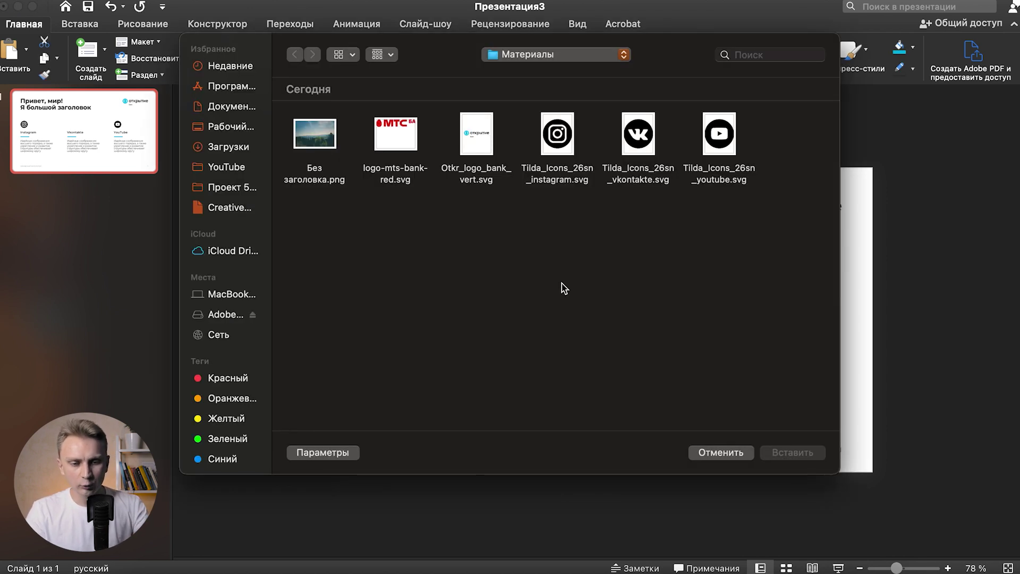
left_click(636, 139)
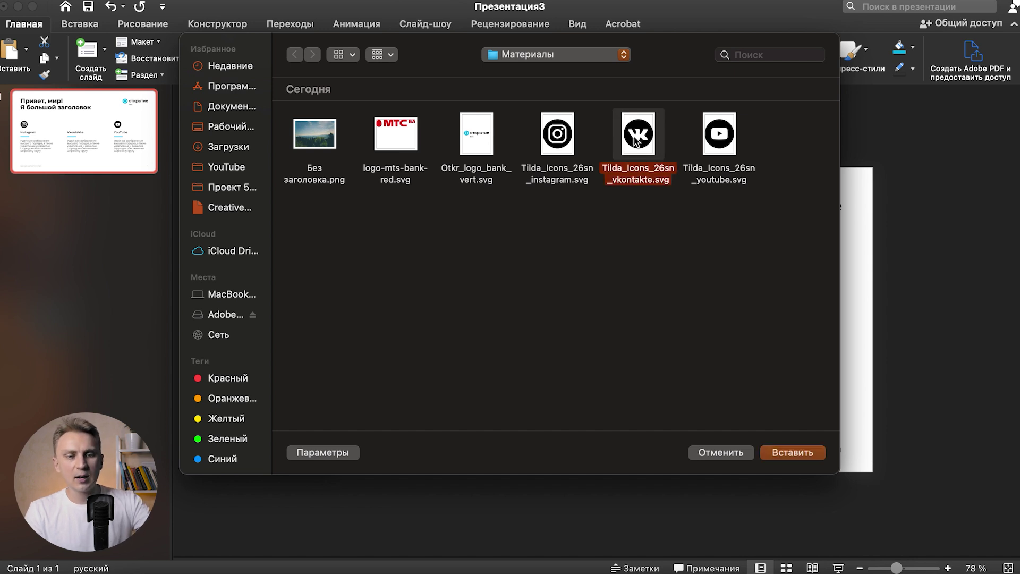
double_click(636, 140)
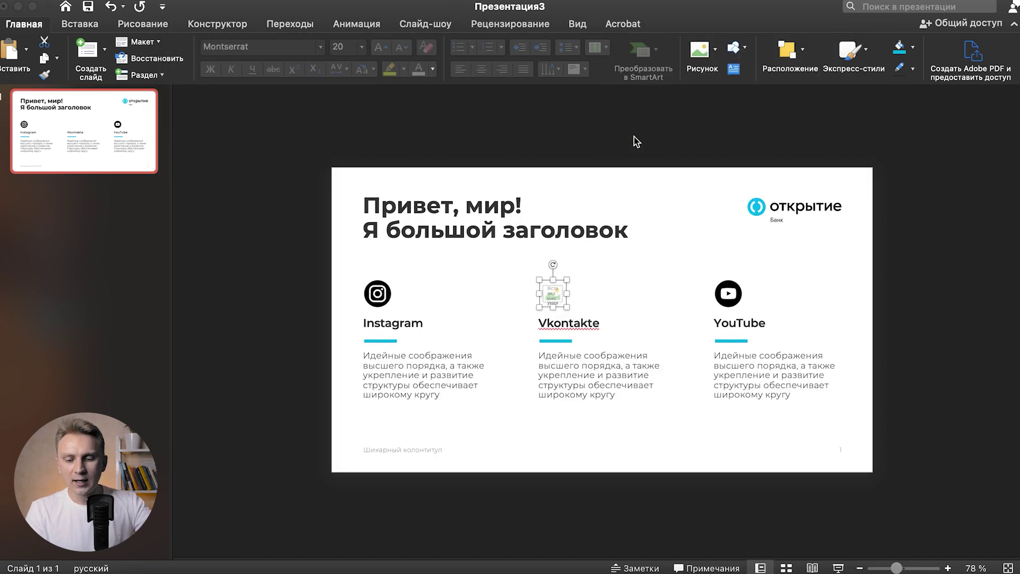
left_click(900, 237)
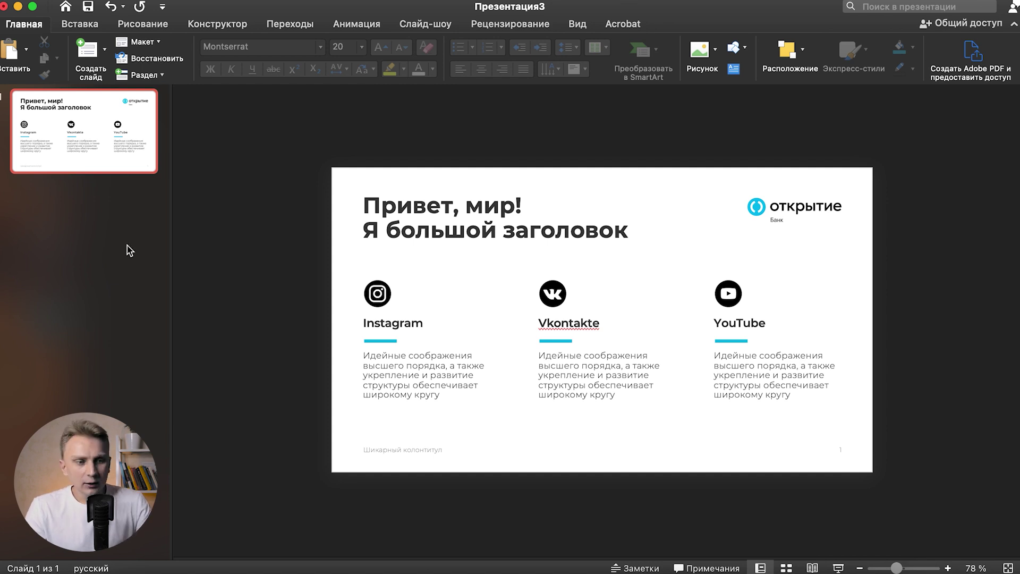
left_click(130, 182)
Add a slide with the blue wedge layout and put the Без заголовка.png photo in its picture placeholder.
left_click(105, 49)
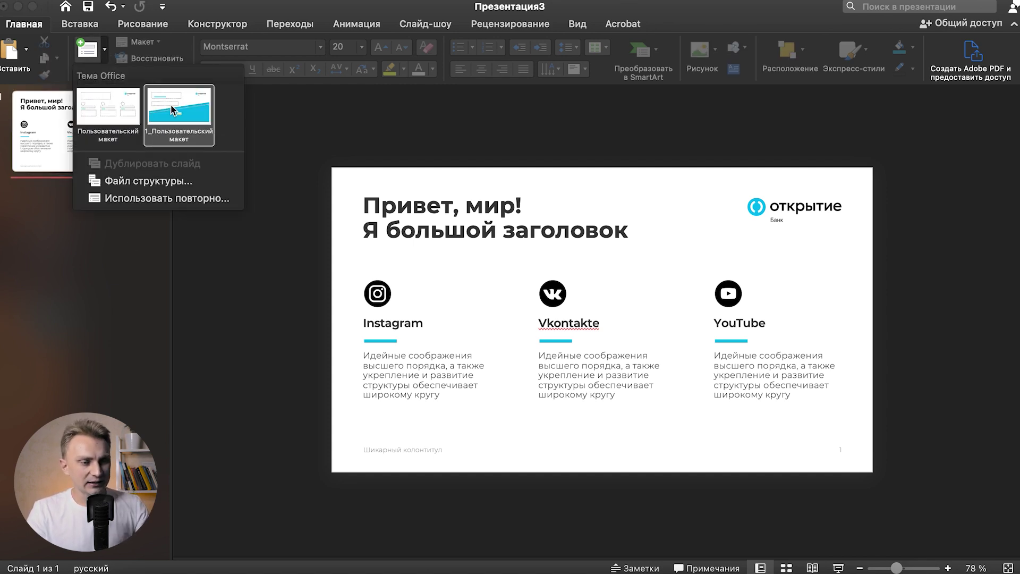
left_click(166, 109)
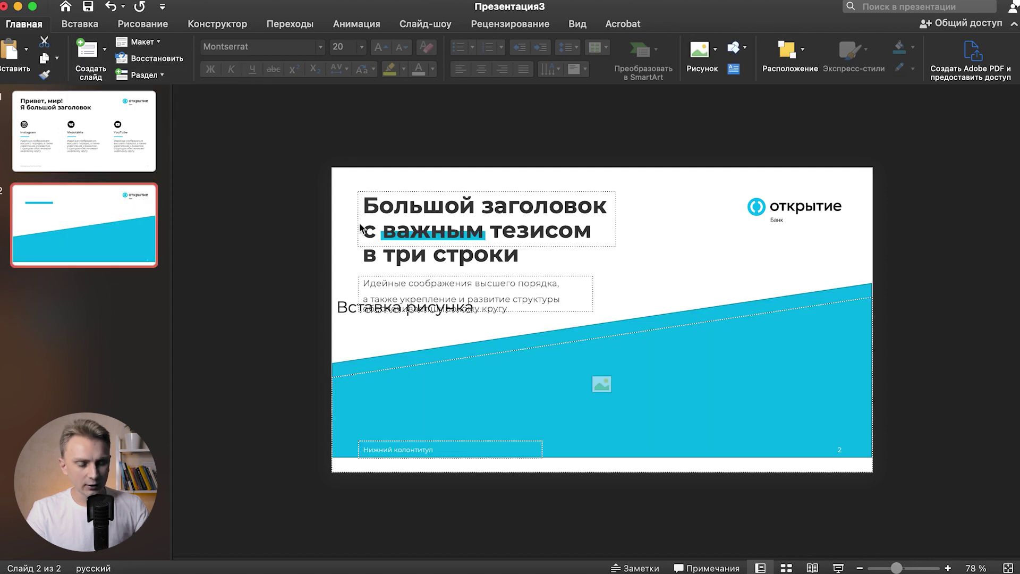
left_click(506, 210)
left_click(603, 388)
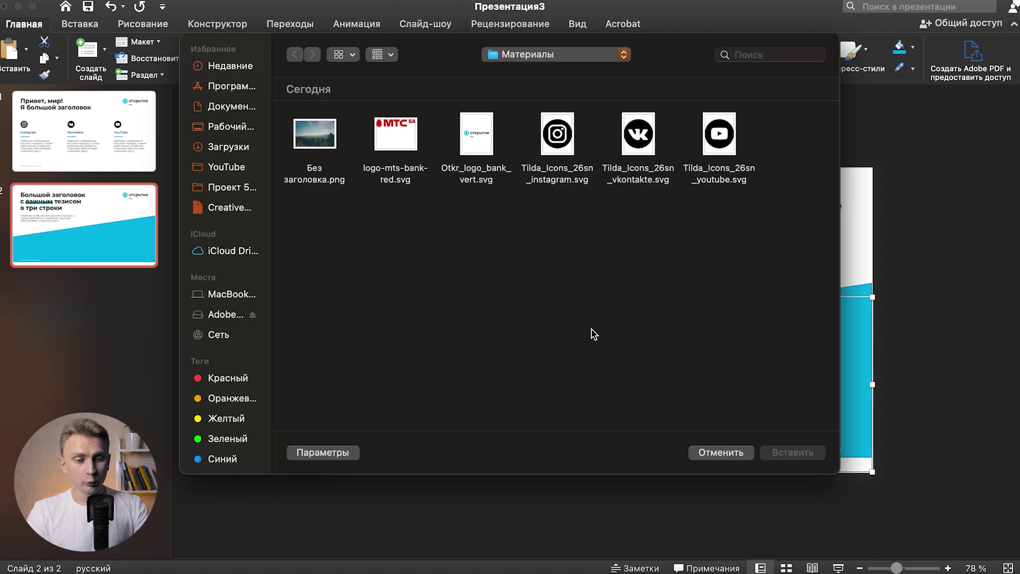
left_click(323, 140)
double_click(324, 140)
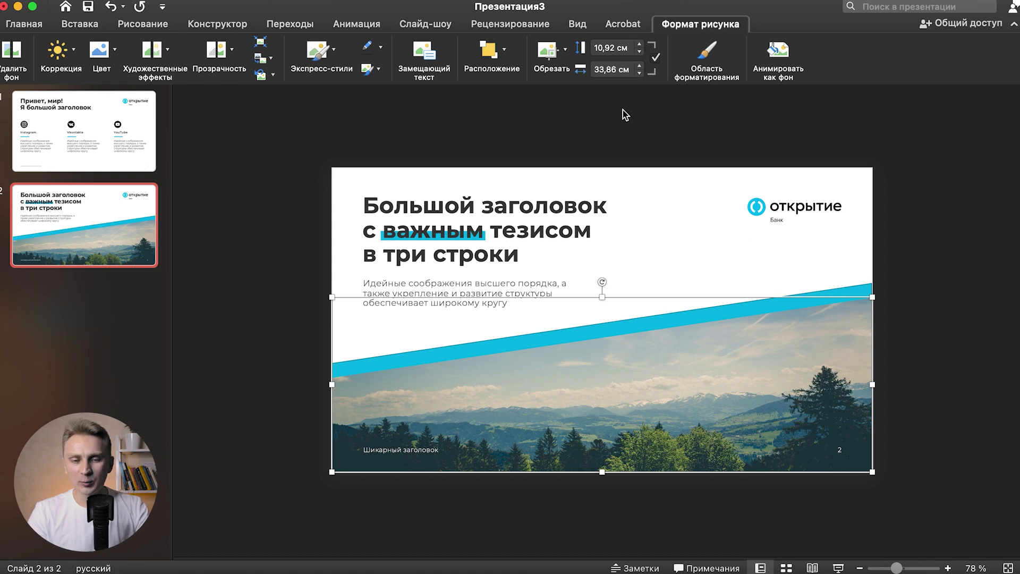
Crop the landscape photo so the image sits higher and more forest shows below the stripe.
left_click(878, 314)
left_click(833, 343)
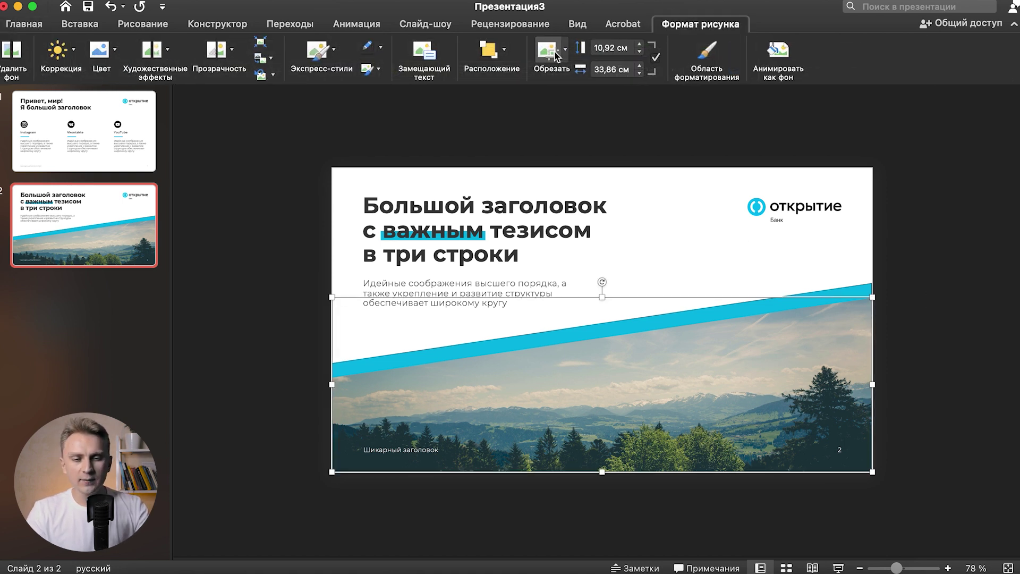
double_click(786, 372)
left_click_drag(786, 372, 966, 300)
left_click(1006, 296)
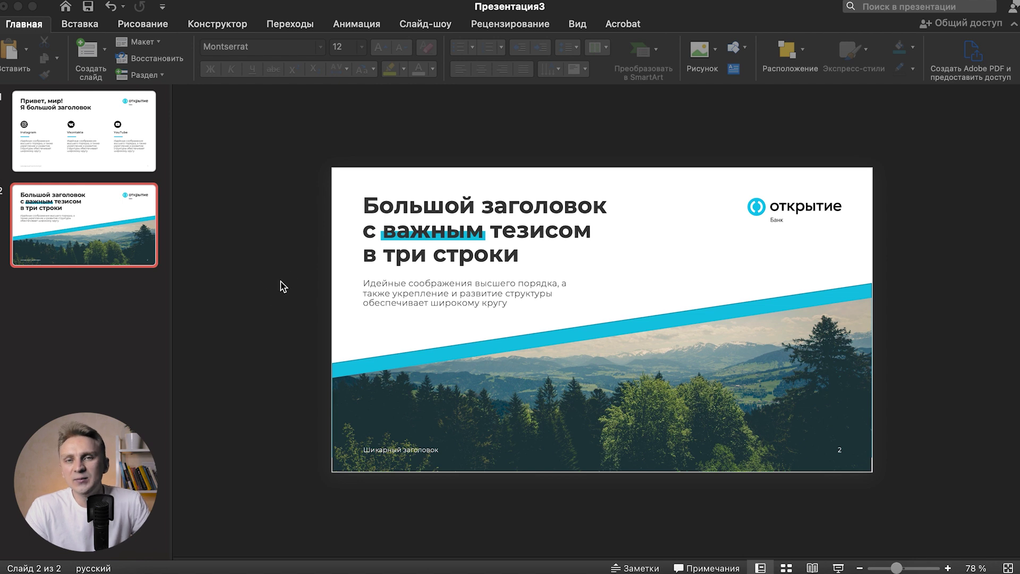
Open the slide master, download the red logo-mts-bank-red.svg, drop it onto the master, then cut it.
left_click(577, 26)
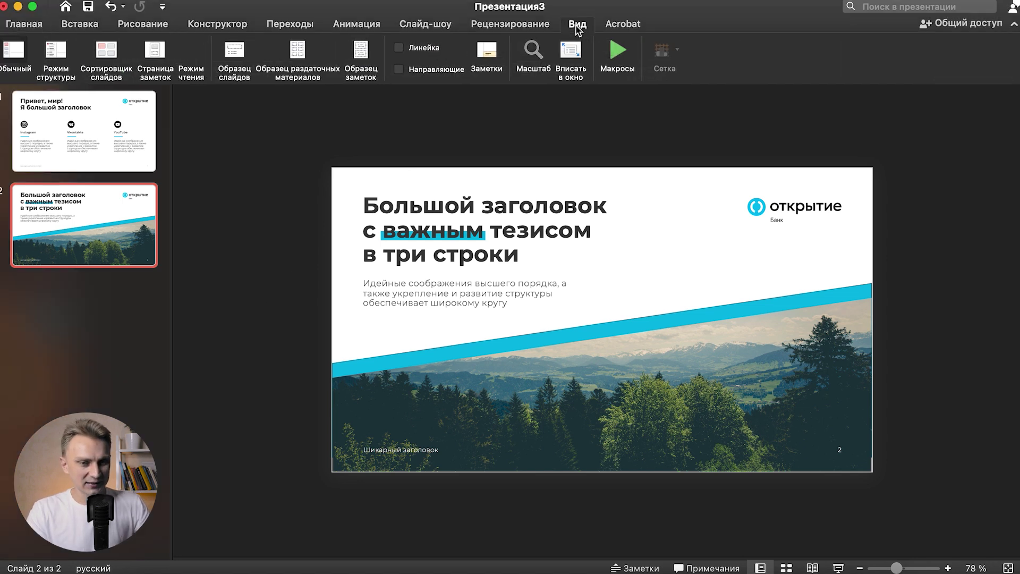
left_click(234, 64)
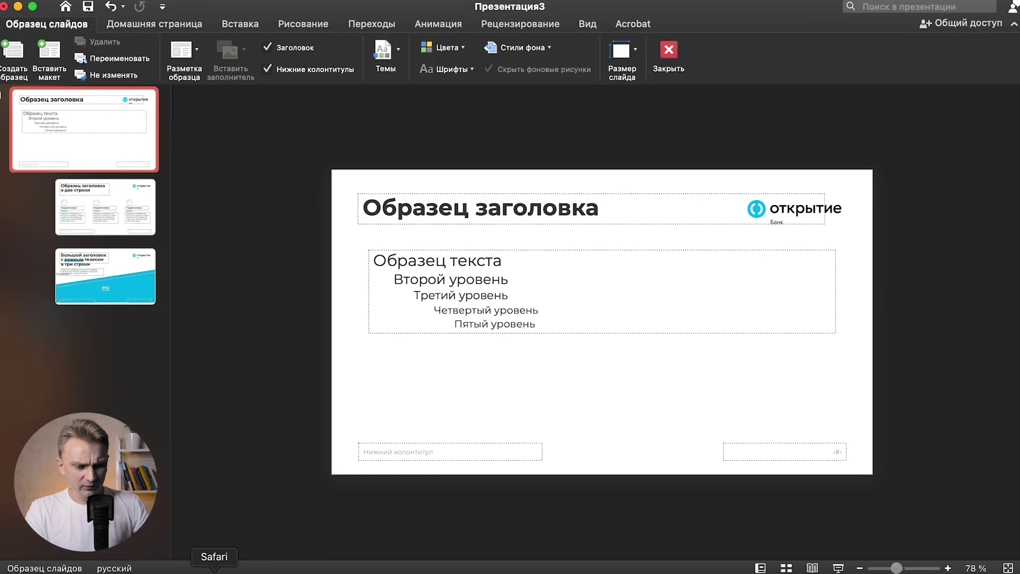
left_click(217, 566)
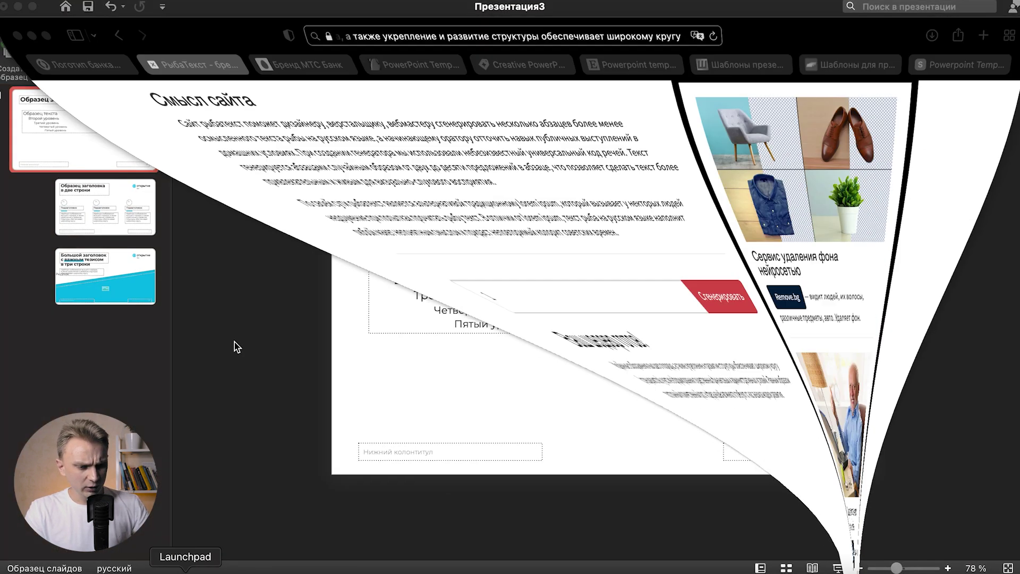
left_click(280, 43)
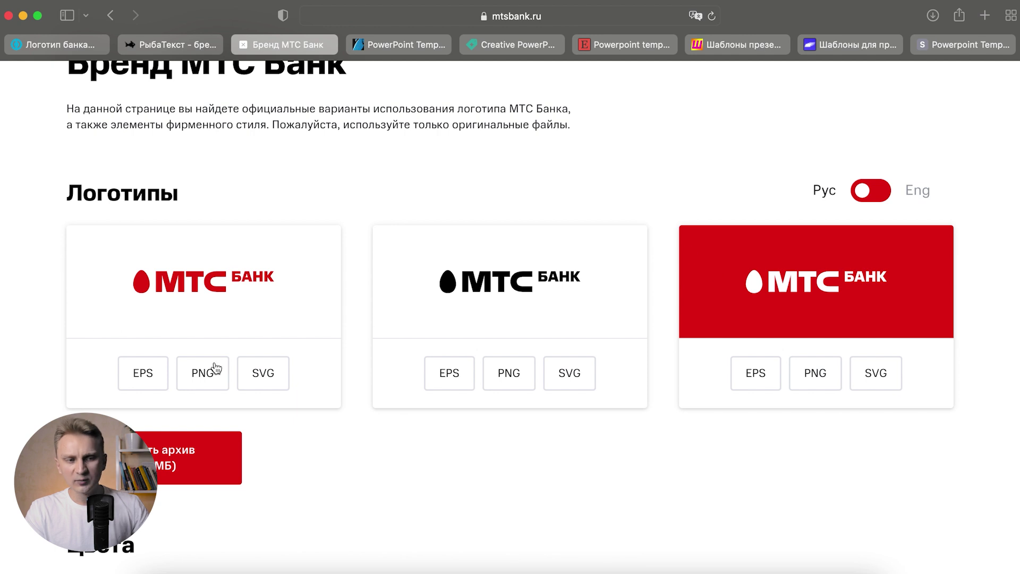
left_click(274, 380)
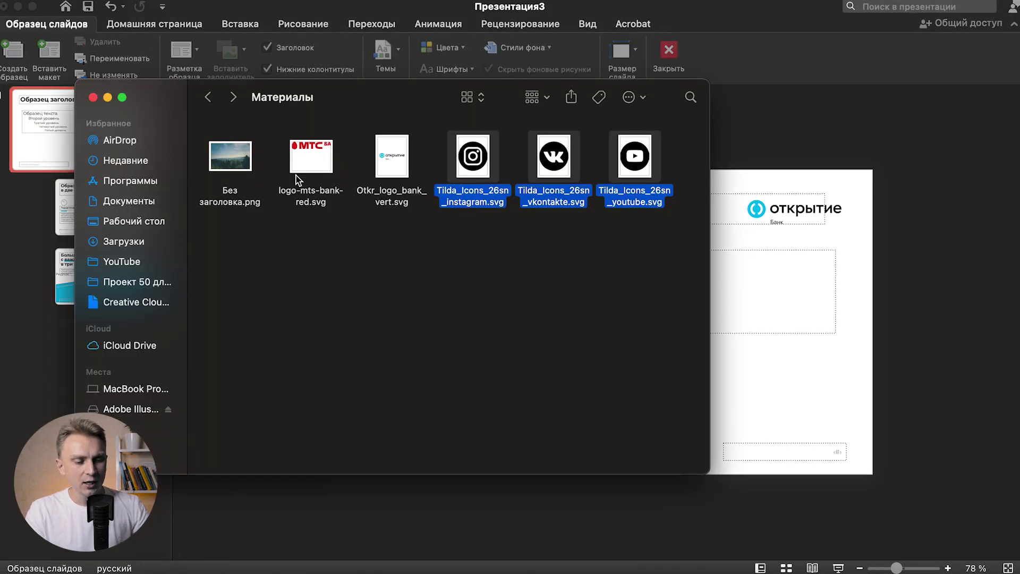
left_click(200, 357)
left_click_drag(357, 186, 762, 385)
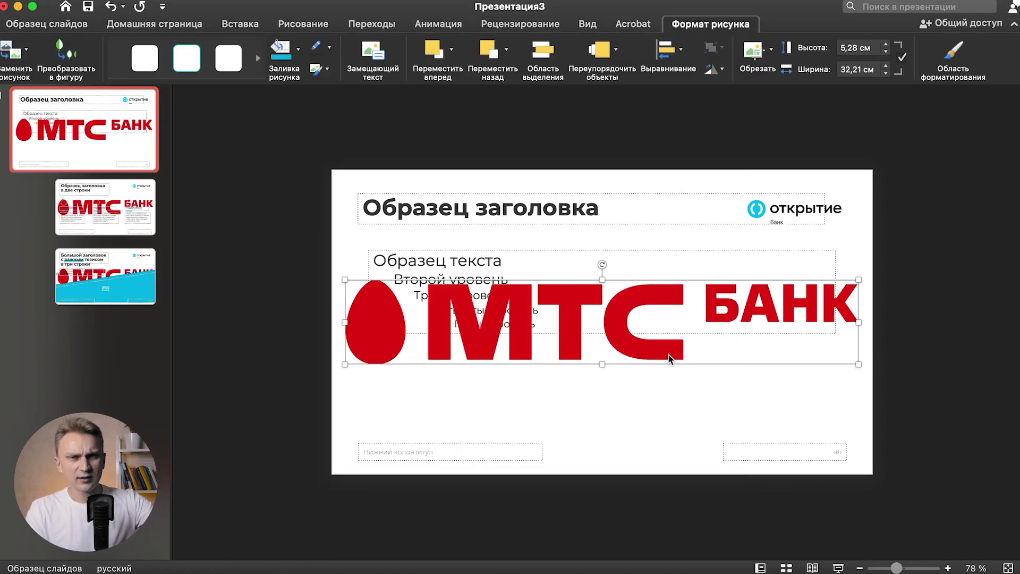
key("Delete")
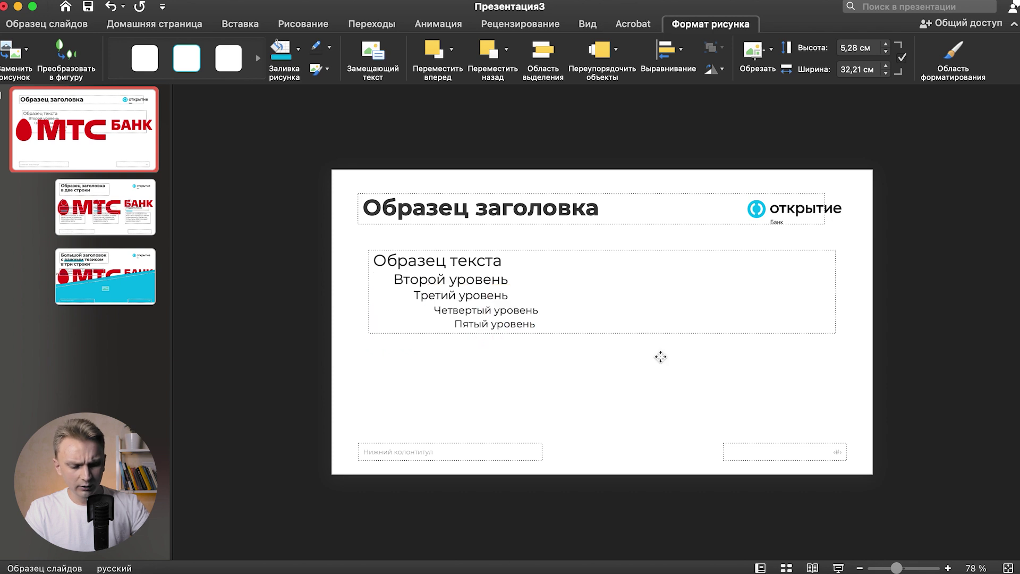
Replace the master's top-right Открытие logo with the МТС logo from the clipboard.
left_click(841, 212)
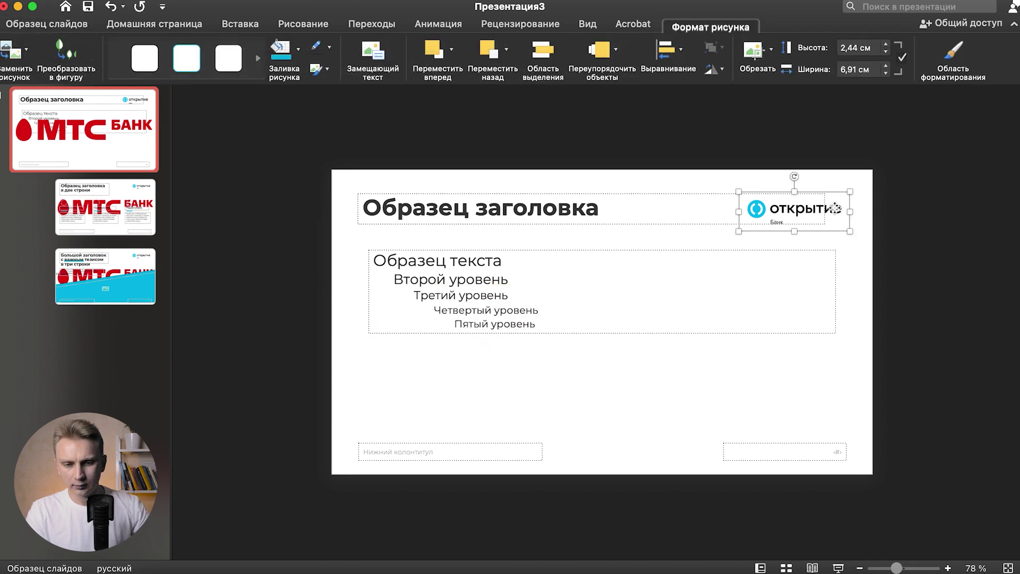
right_click(835, 194)
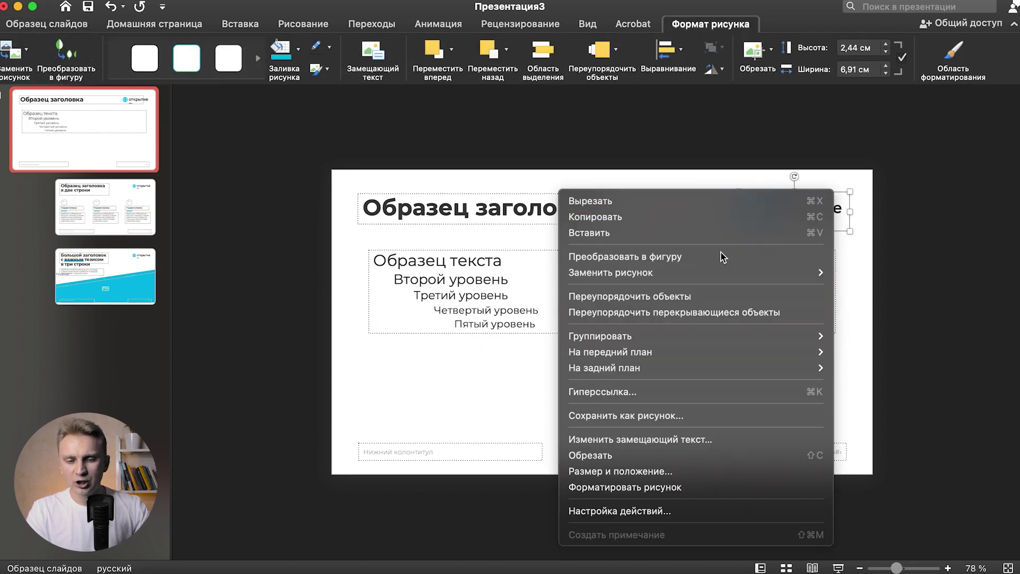
mouse_move(611, 273)
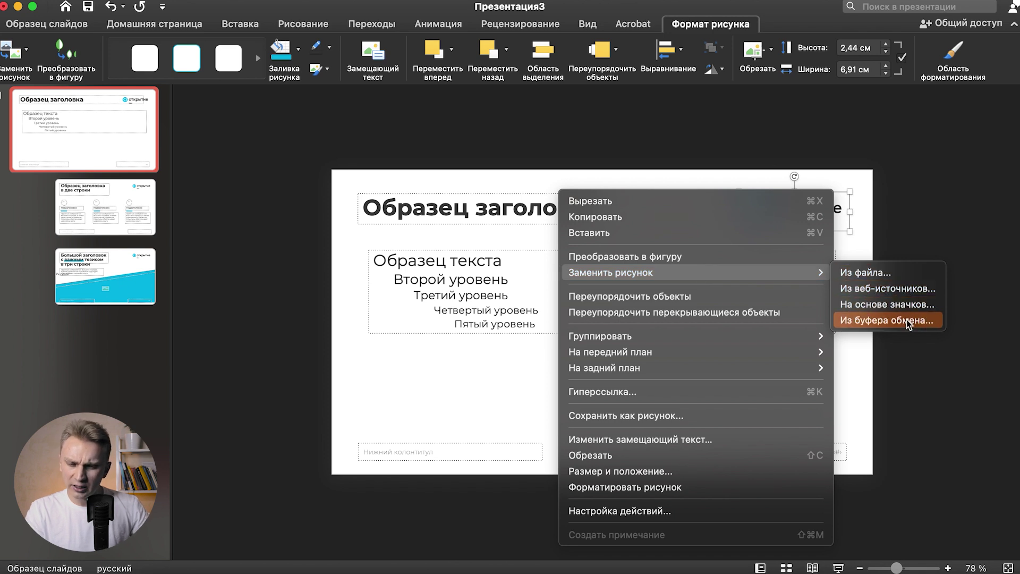
left_click(908, 321)
left_click(588, 24)
Show the guides and nudge the МТС logo left and up onto them.
left_click(399, 69)
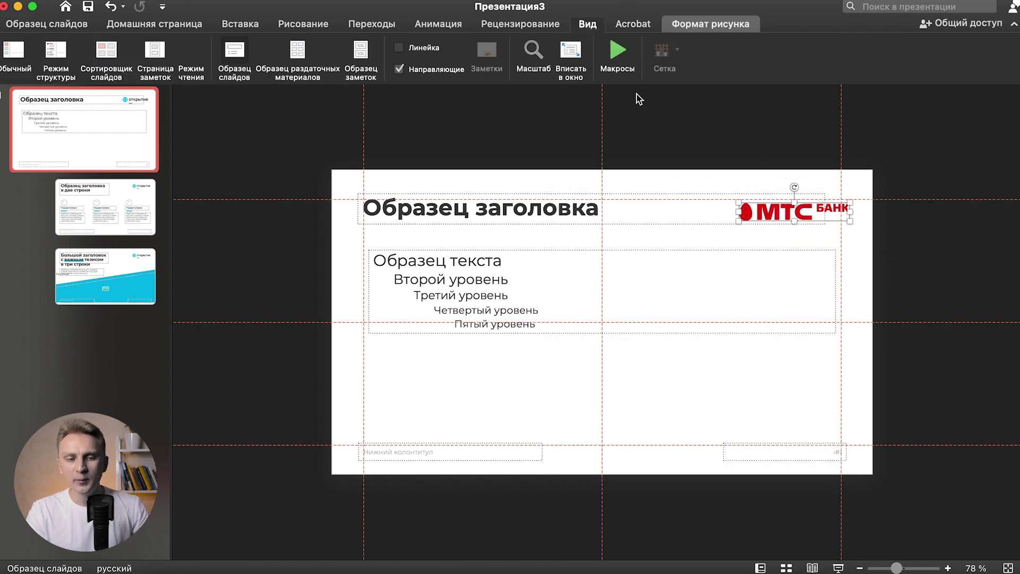
scroll(859, 196, "up", 5)
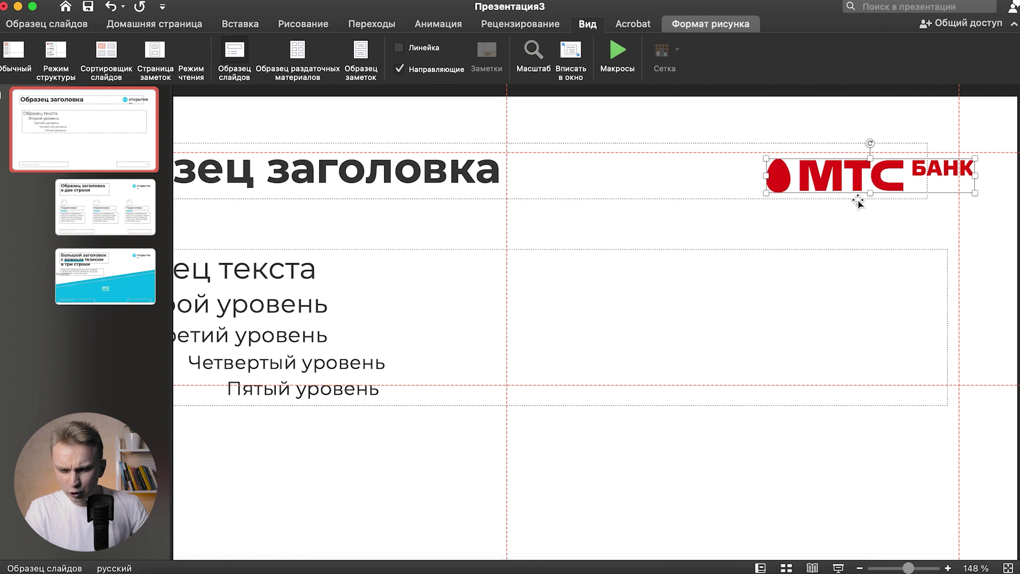
key("Left")
key("Left")
key("Left")
key("Left")
key("Left")
key("Left")
key("Left")
key("Up")
key("Up")
key("Up")
key("Up")
key("Up")
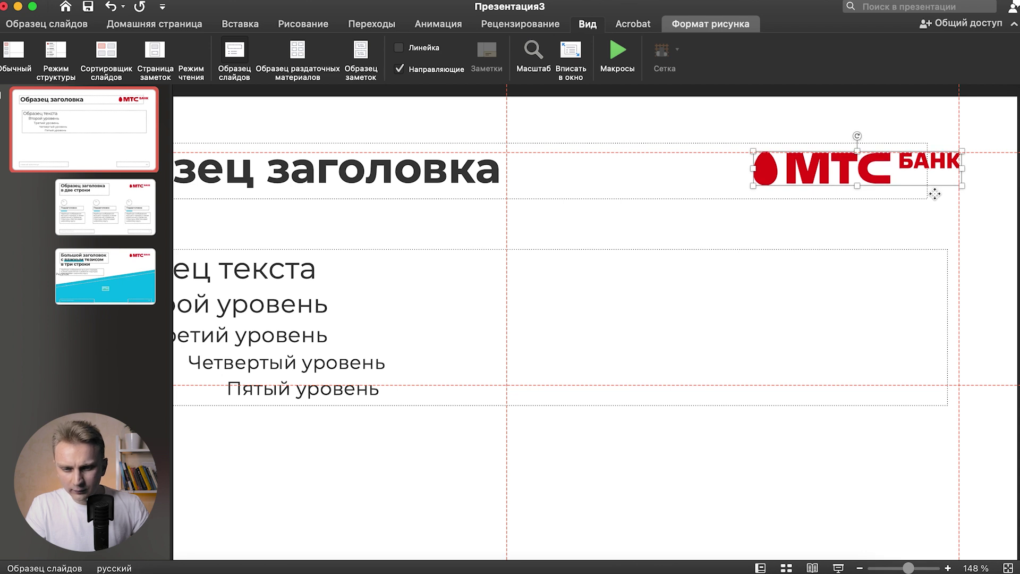
scroll(935, 194, "down", 5)
left_click(945, 259)
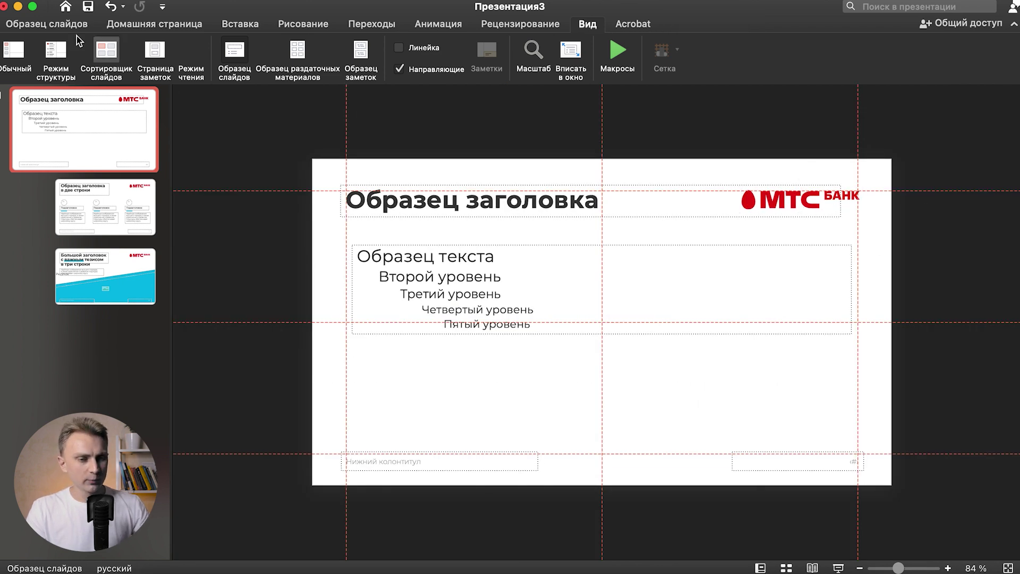
left_click(68, 24)
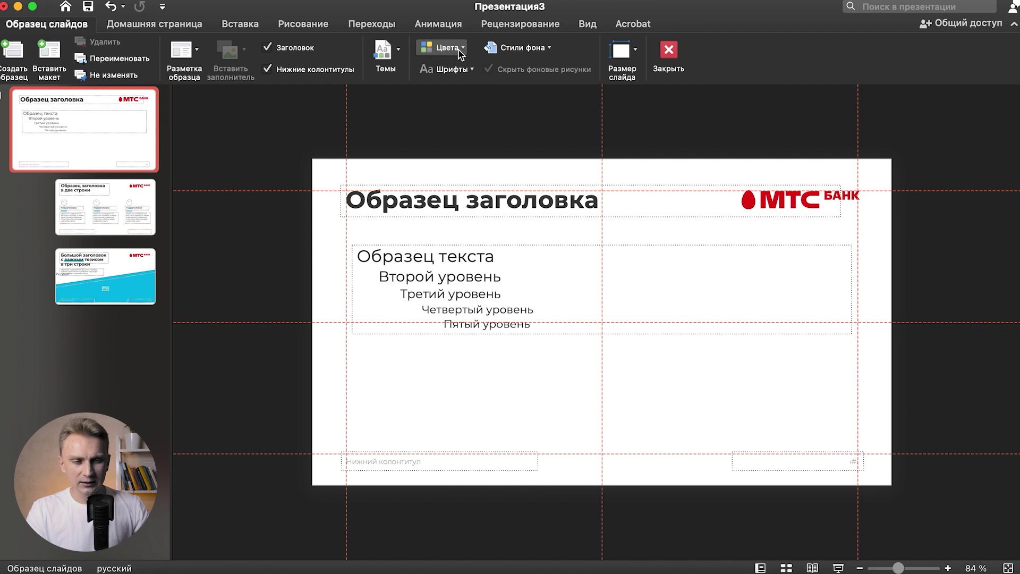
Create a custom colour set with Акцент 1 sampled from the МТС logo red and Акцент 2 near-black.
left_click(458, 50)
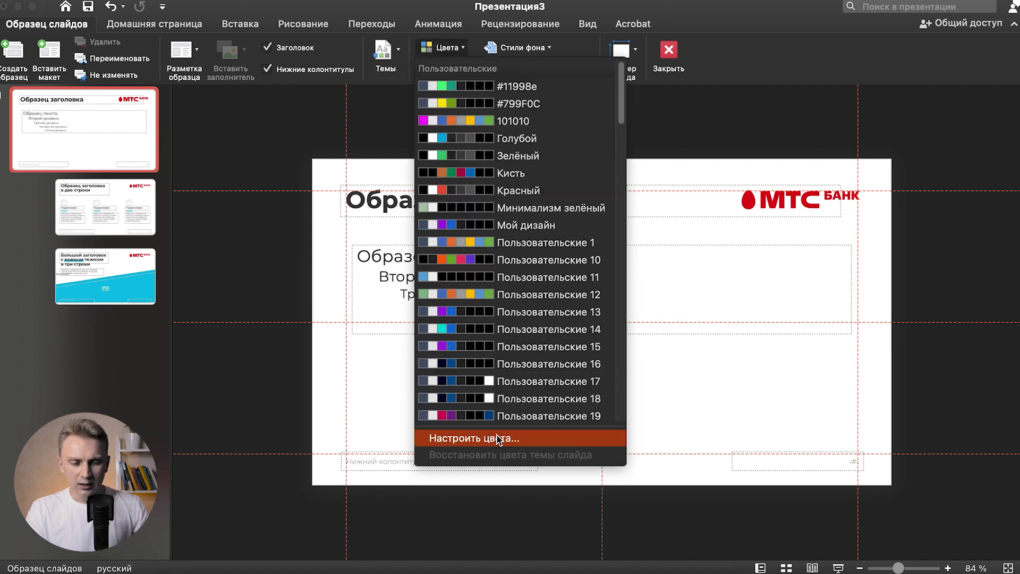
left_click(498, 439)
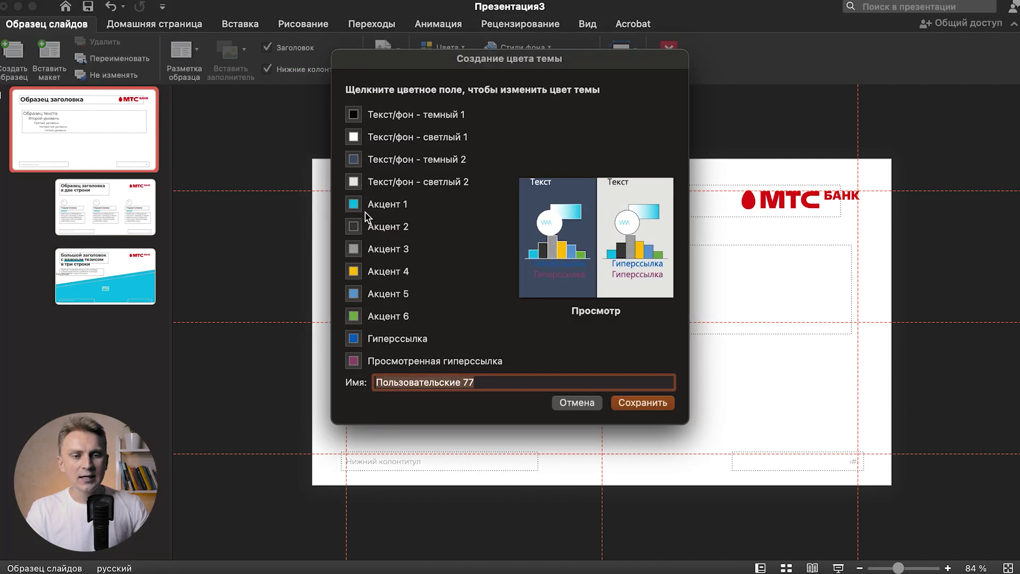
left_click(357, 204)
left_click(71, 252)
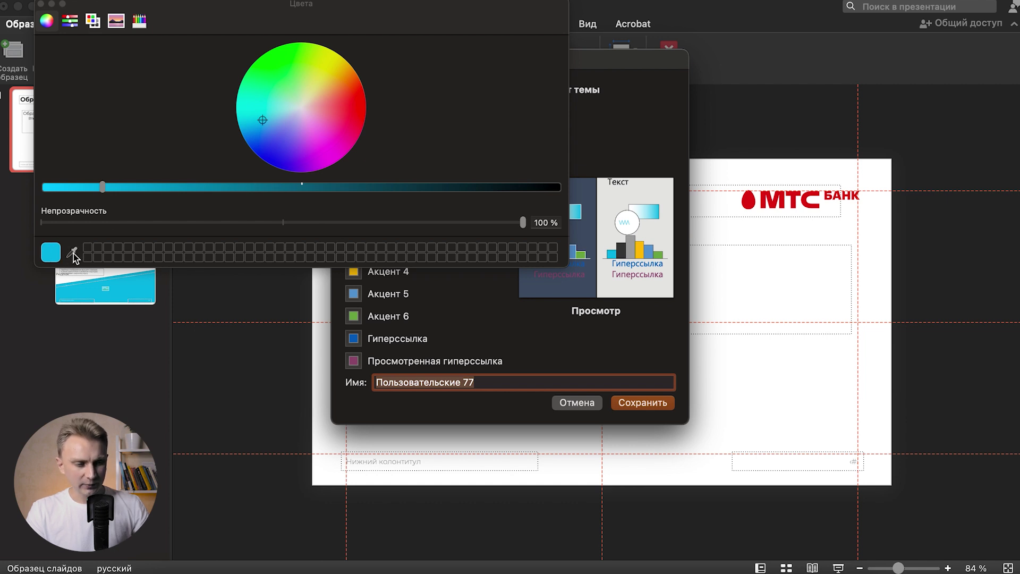
left_click(786, 191)
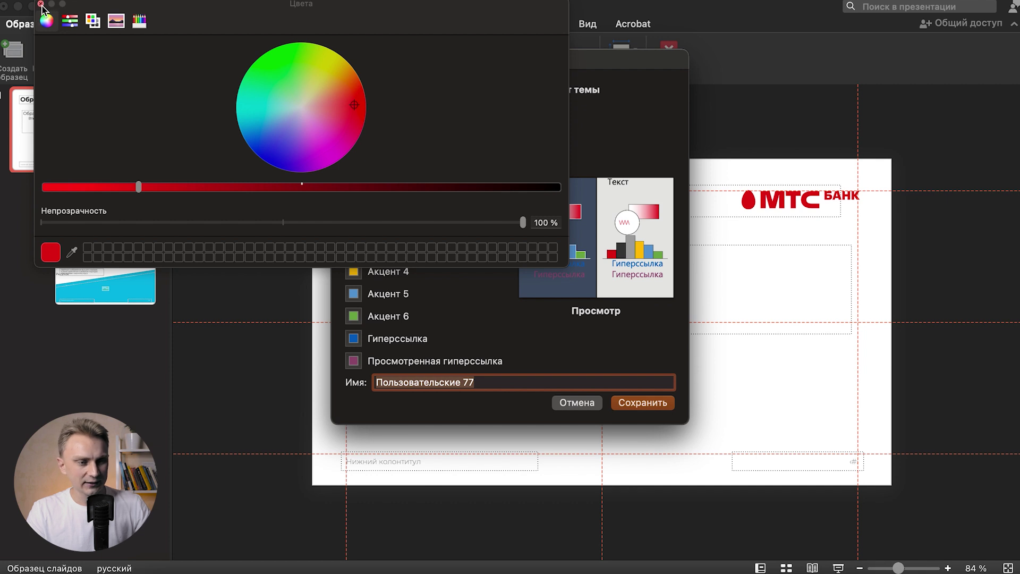
left_click(41, 4)
left_click(353, 226)
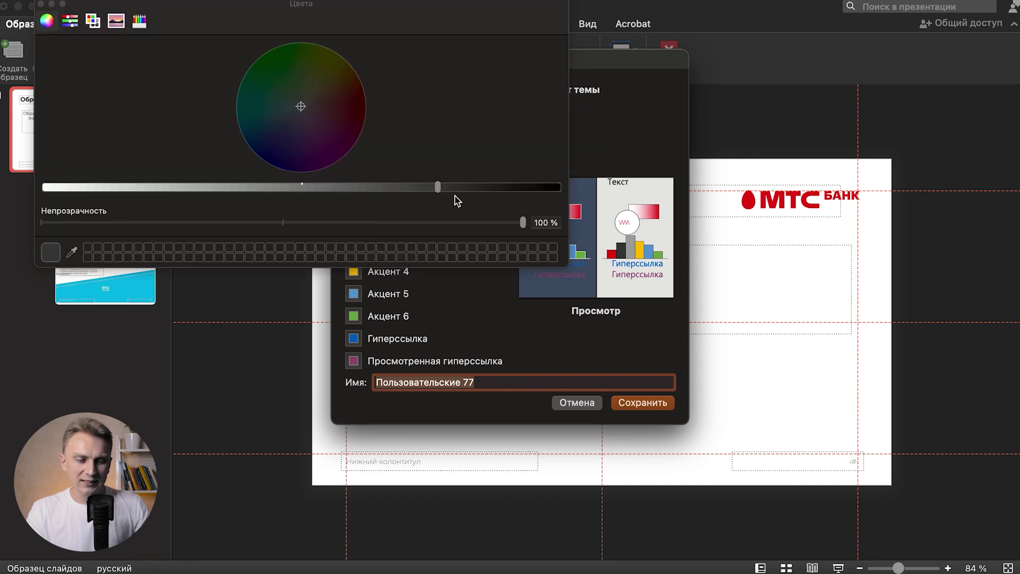
left_click_drag(460, 188, 529, 190)
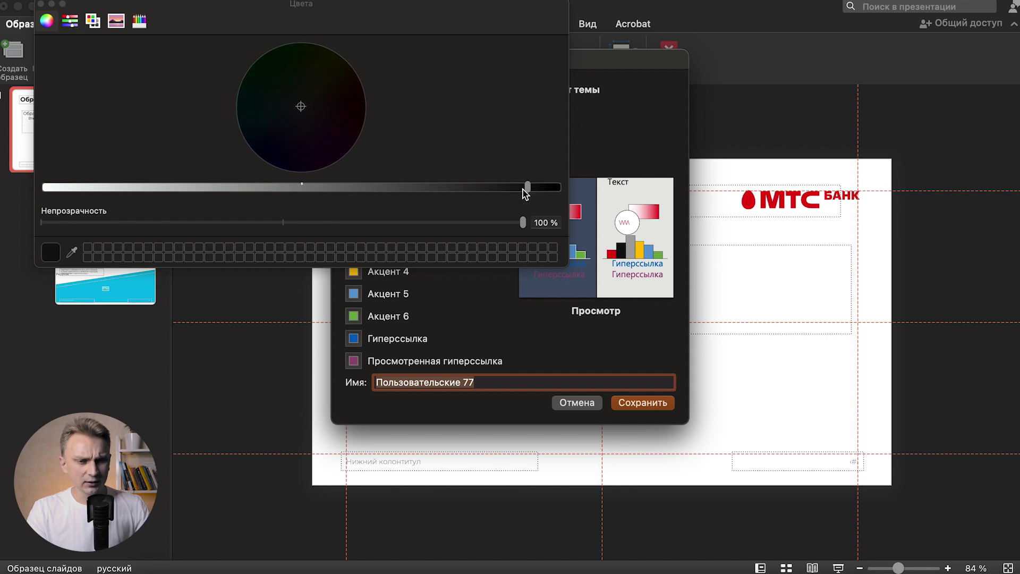
left_click(42, 7)
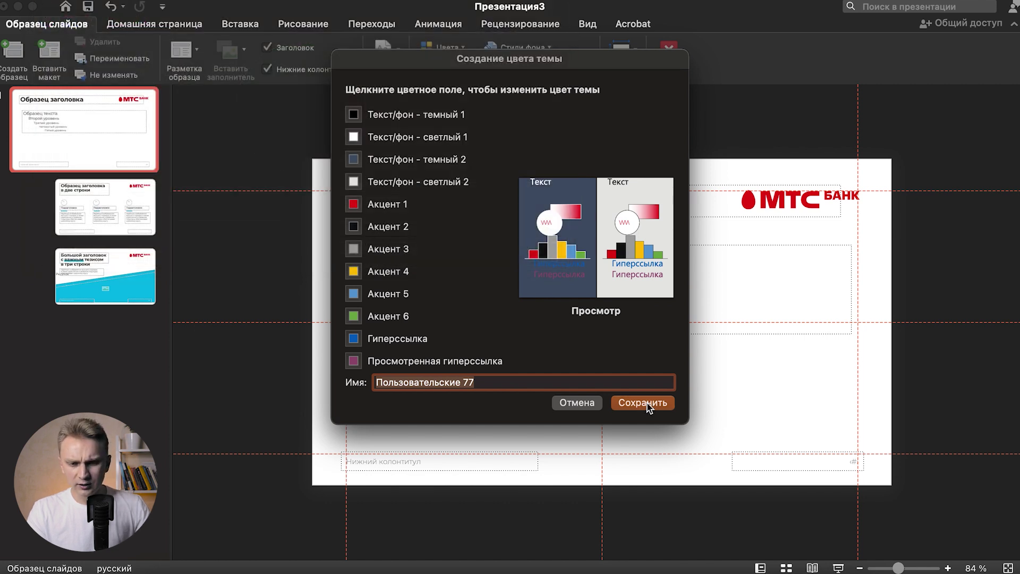
left_click(648, 404)
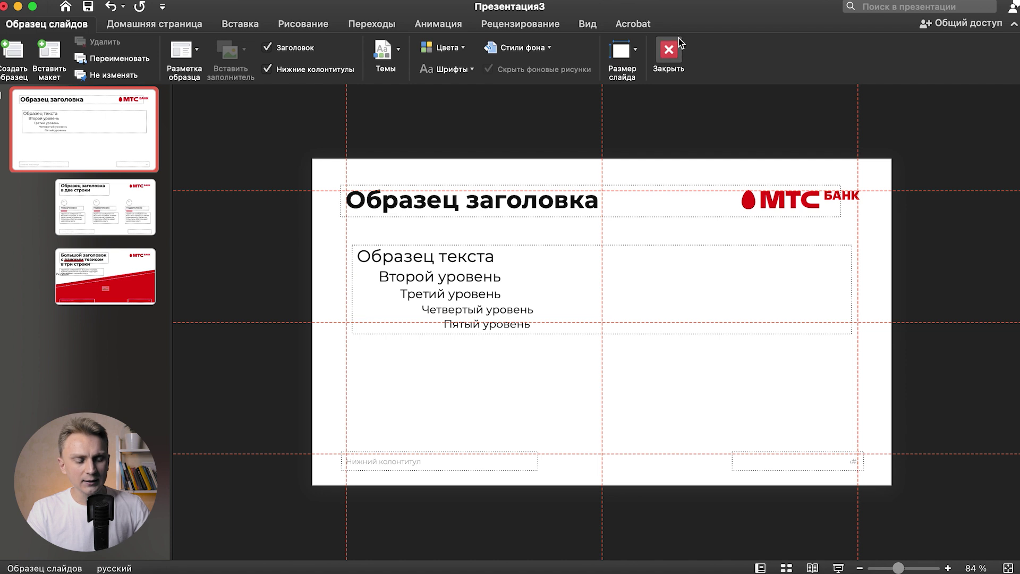
Close master view and check slides 2 and 1 for the red МТС logo and accents.
left_click(669, 51)
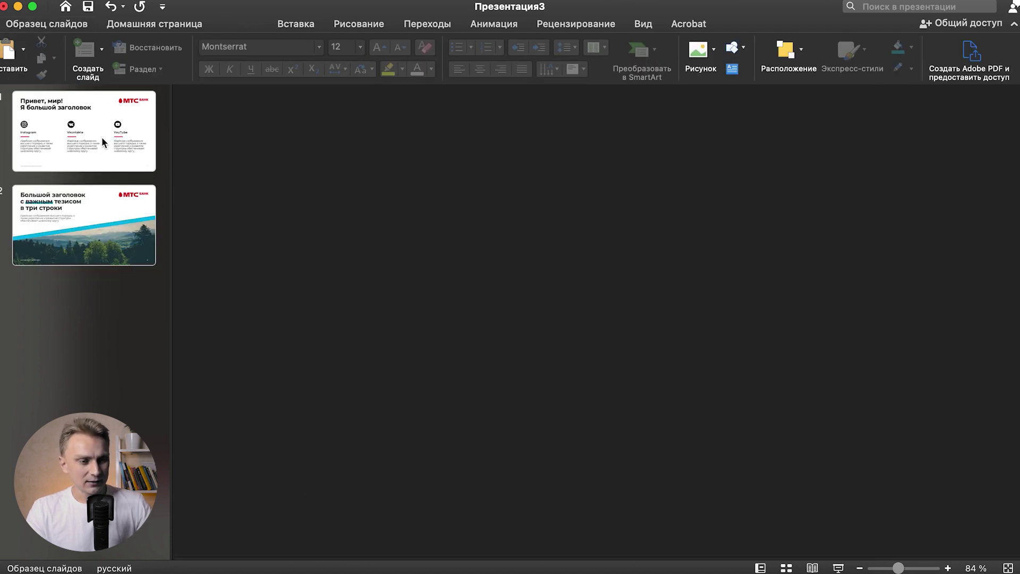
left_click(97, 209)
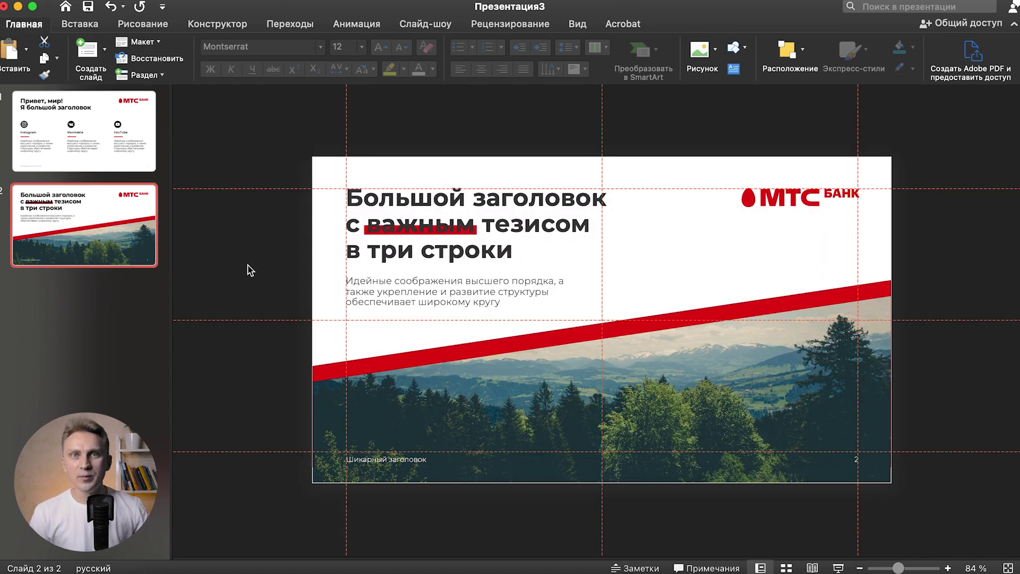
left_click(88, 145)
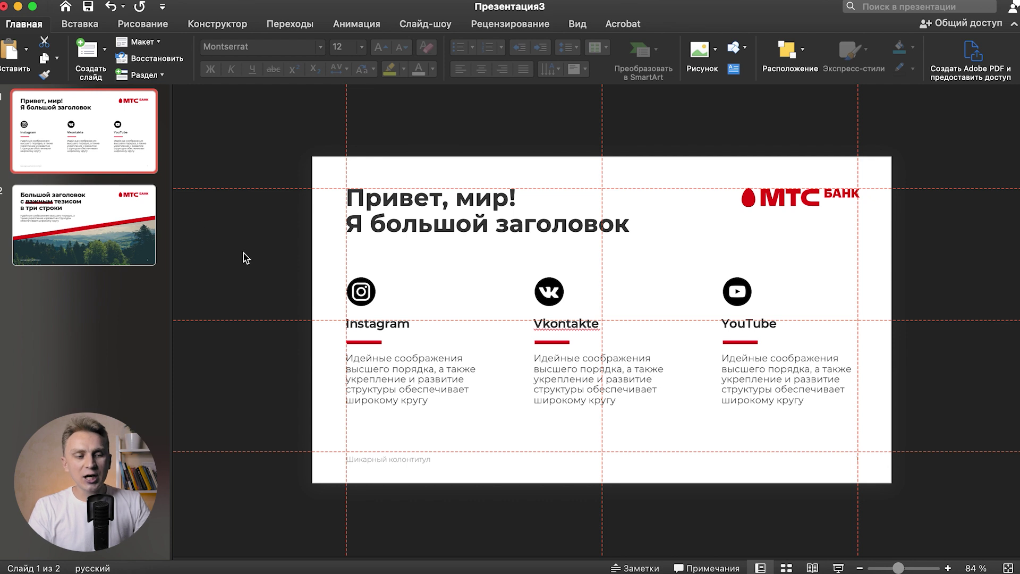
left_click(79, 201)
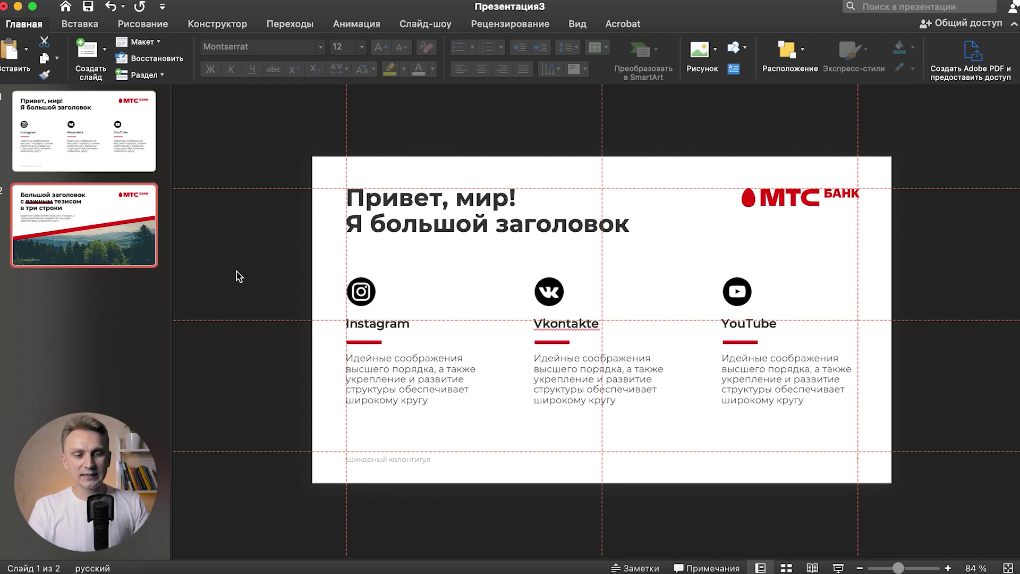
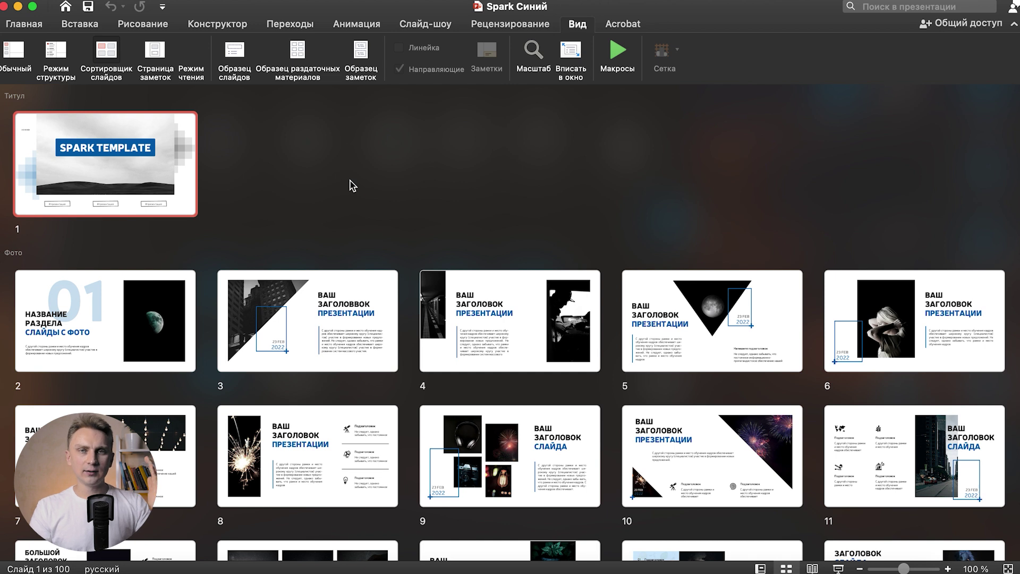
Scroll through the Фиолетовый deck's photo and infographic slides in slide sorter.
scroll(350, 180, "down", 2)
scroll(349, 180, "down", 3)
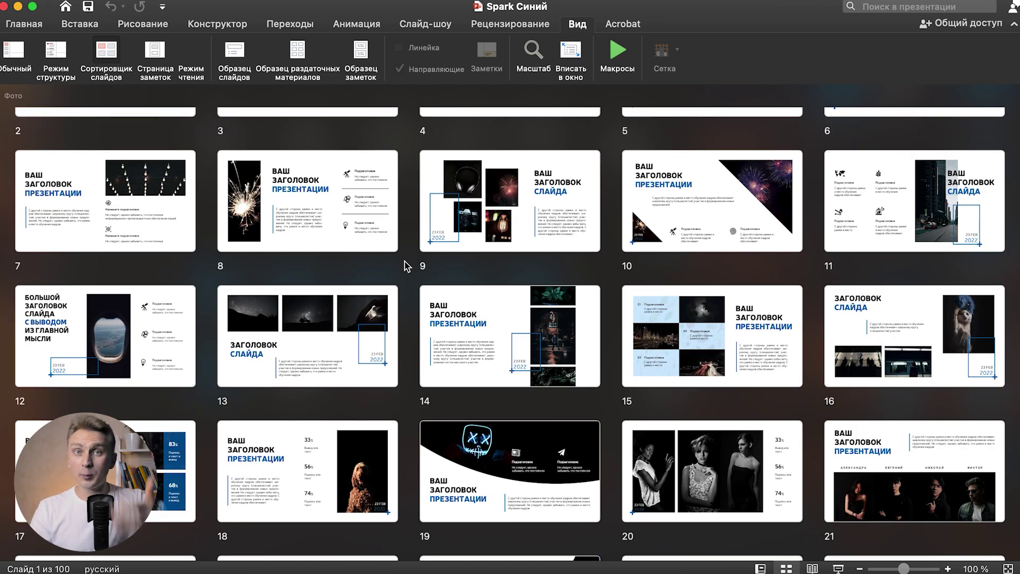
scroll(407, 266, "down", 2)
scroll(407, 266, "down", 1)
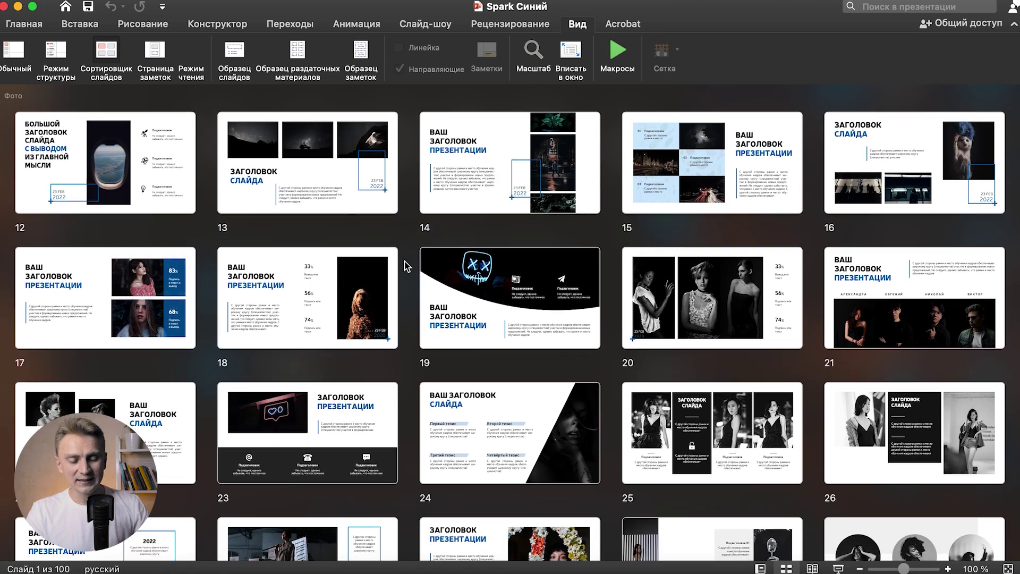
scroll(407, 266, "down", 2)
scroll(407, 266, "down", 2)
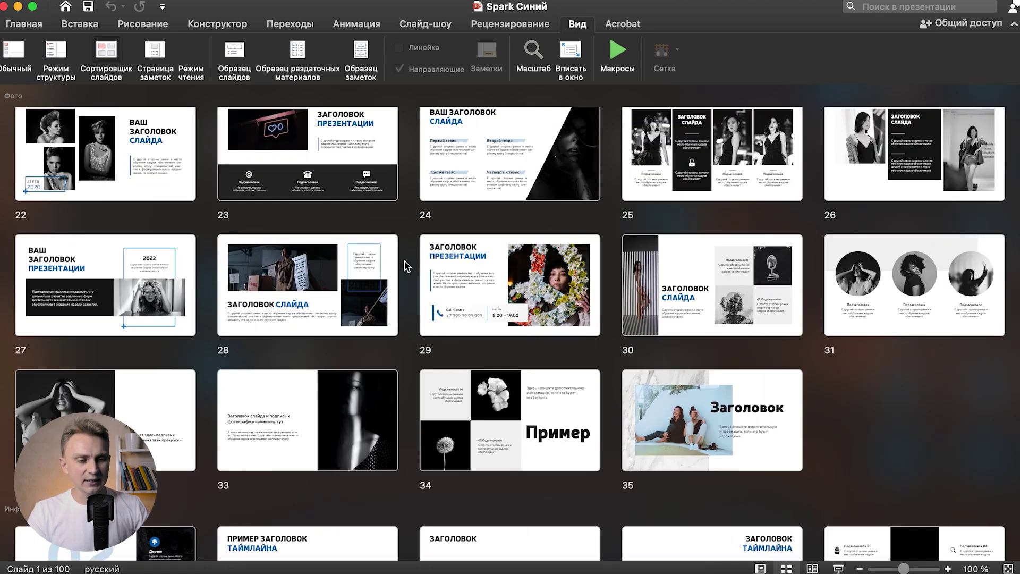
scroll(407, 266, "up", 2)
scroll(407, 266, "up", 2)
scroll(407, 266, "up", 2)
scroll(407, 266, "up", 1)
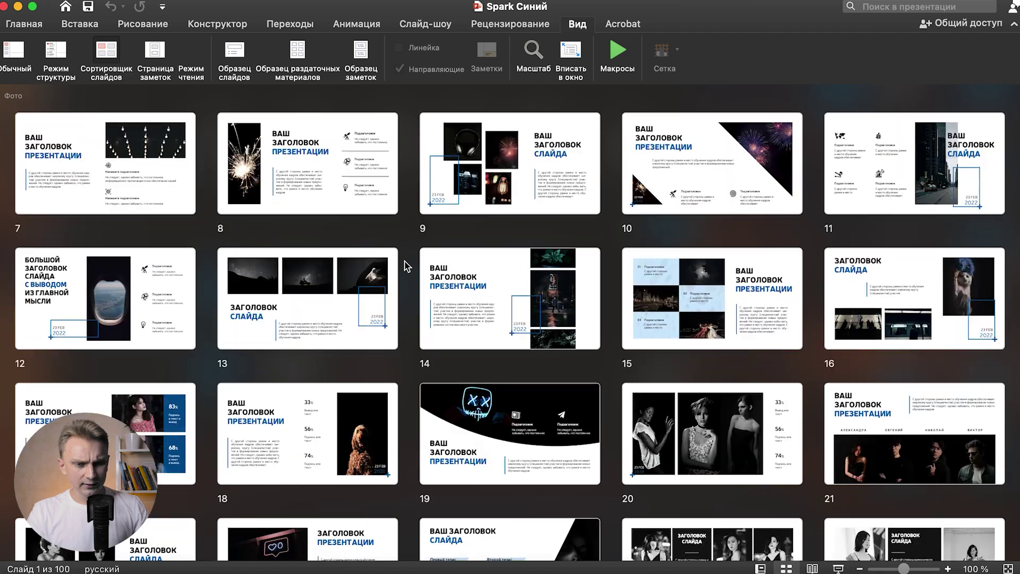
scroll(407, 265, "down", 2)
scroll(407, 266, "down", 3)
scroll(407, 266, "down", 3)
scroll(407, 266, "down", 2)
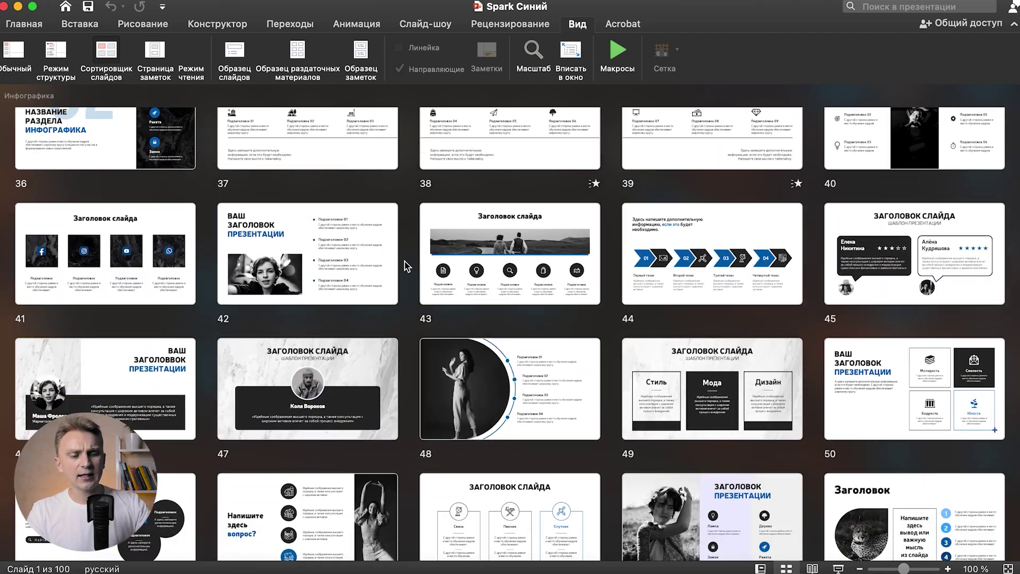
scroll(407, 265, "down", 2)
scroll(407, 266, "down", 3)
scroll(407, 266, "down", 3)
scroll(407, 265, "down", 3)
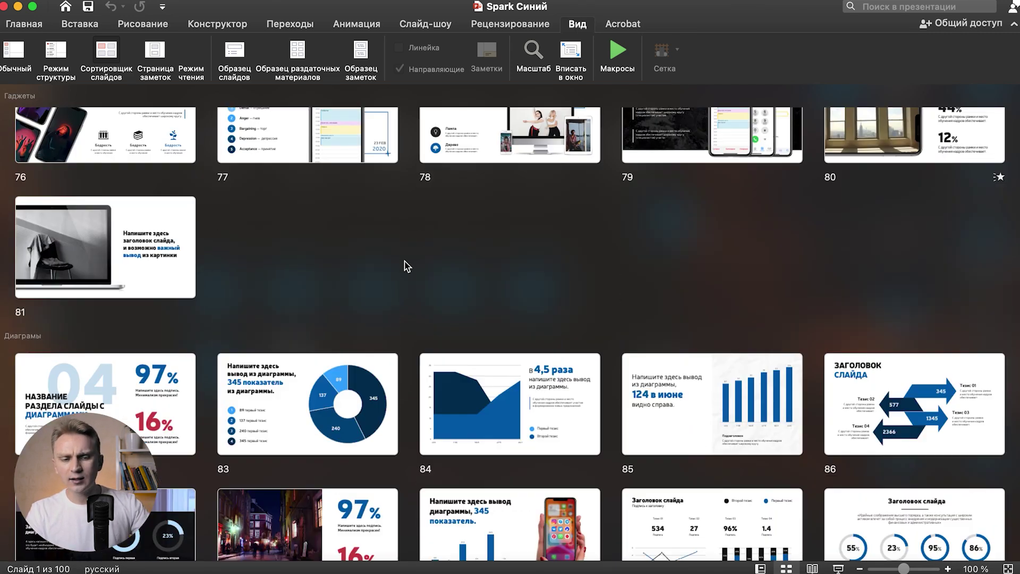
scroll(407, 266, "down", 3)
scroll(407, 265, "down", 4)
scroll(407, 266, "down", 1)
scroll(407, 266, "up", 3)
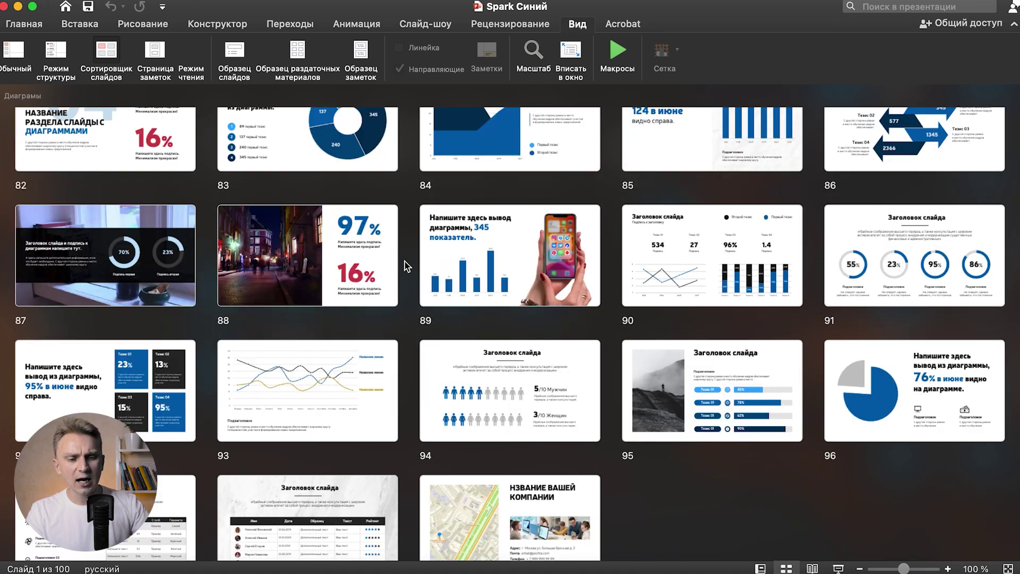
scroll(407, 266, "up", 3)
scroll(408, 266, "up", 2)
scroll(407, 266, "up", 2)
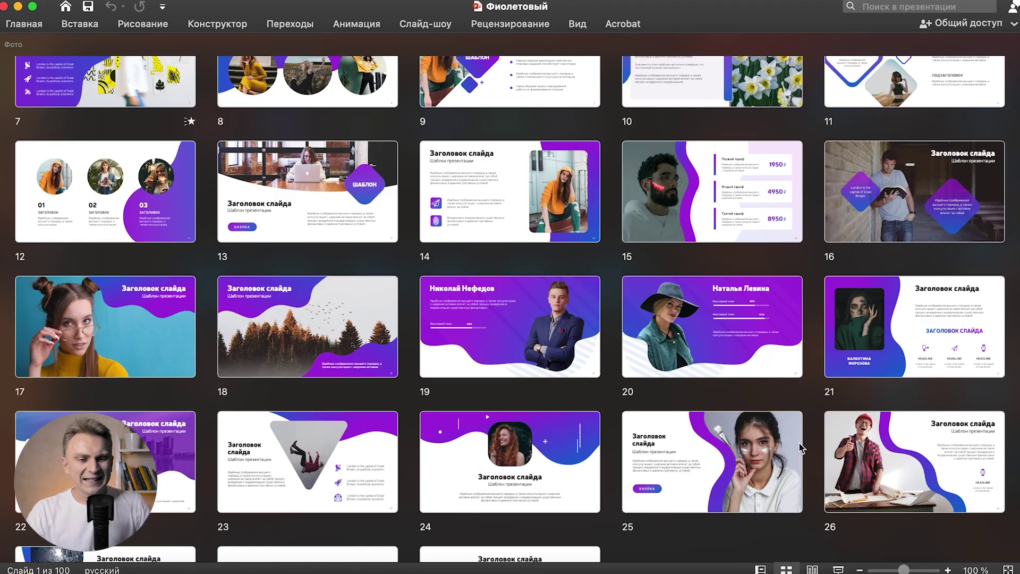
Continue down the Фиолетовый slide sorter to the gadget and chart slides.
scroll(800, 446, "down", 3)
scroll(802, 448, "down", 3)
scroll(801, 448, "down", 4)
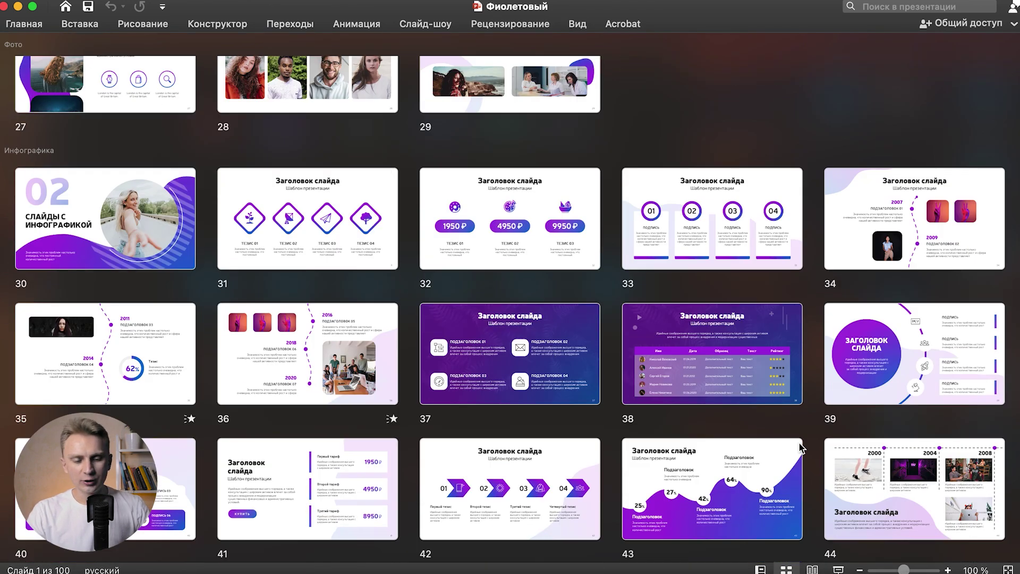
scroll(801, 448, "down", 4)
scroll(801, 448, "down", 2)
scroll(801, 448, "down", 2)
scroll(801, 448, "down", 5)
scroll(801, 448, "down", 2)
scroll(801, 448, "down", 5)
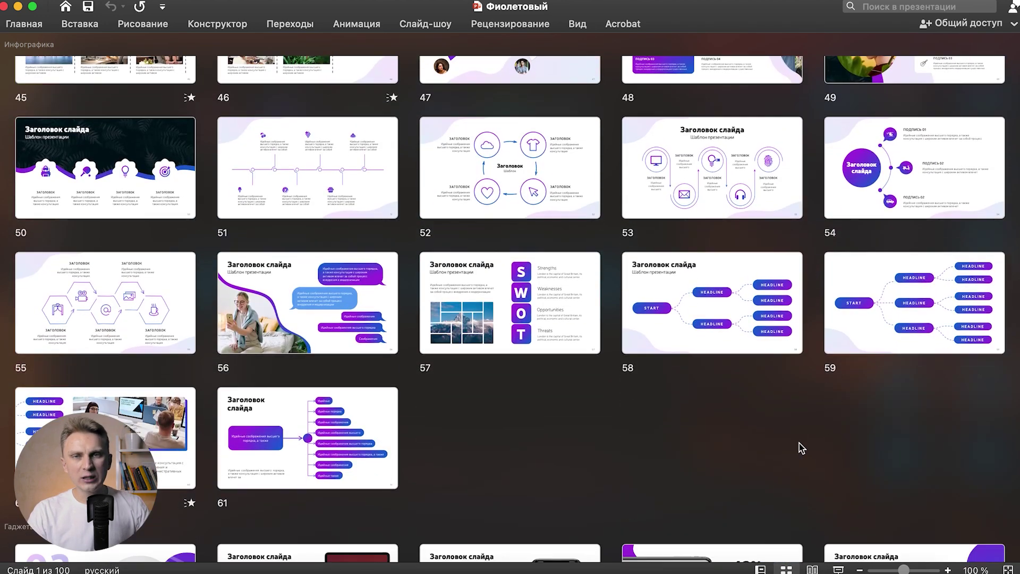
scroll(801, 448, "down", 4)
scroll(801, 448, "down", 2)
scroll(801, 448, "down", 2)
scroll(801, 448, "down", 4)
scroll(801, 448, "down", 1)
scroll(801, 448, "down", 6)
scroll(801, 448, "down", 2)
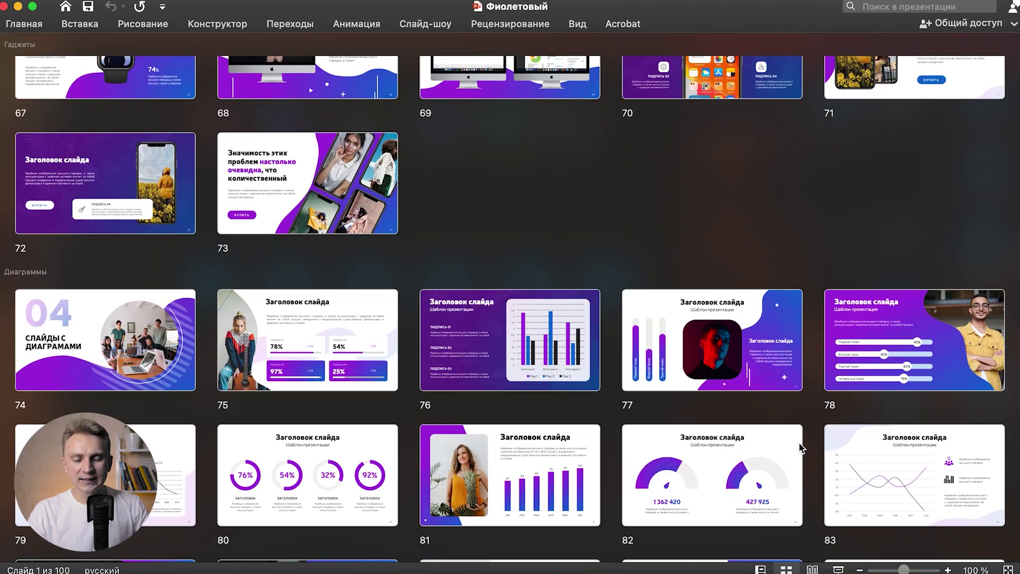
scroll(801, 448, "down", 1)
scroll(801, 448, "down", 2)
scroll(801, 448, "down", 1)
scroll(801, 448, "down", 3)
scroll(801, 448, "down", 2)
scroll(801, 448, "down", 2)
scroll(801, 448, "up", 2)
scroll(802, 448, "up", 4)
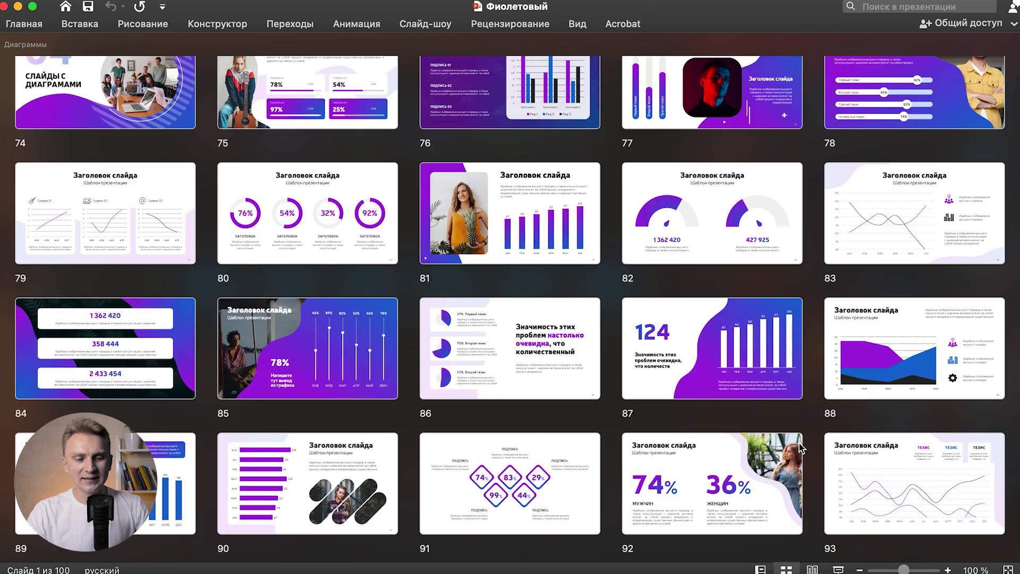
scroll(802, 448, "up", 3)
scroll(802, 448, "up", 2)
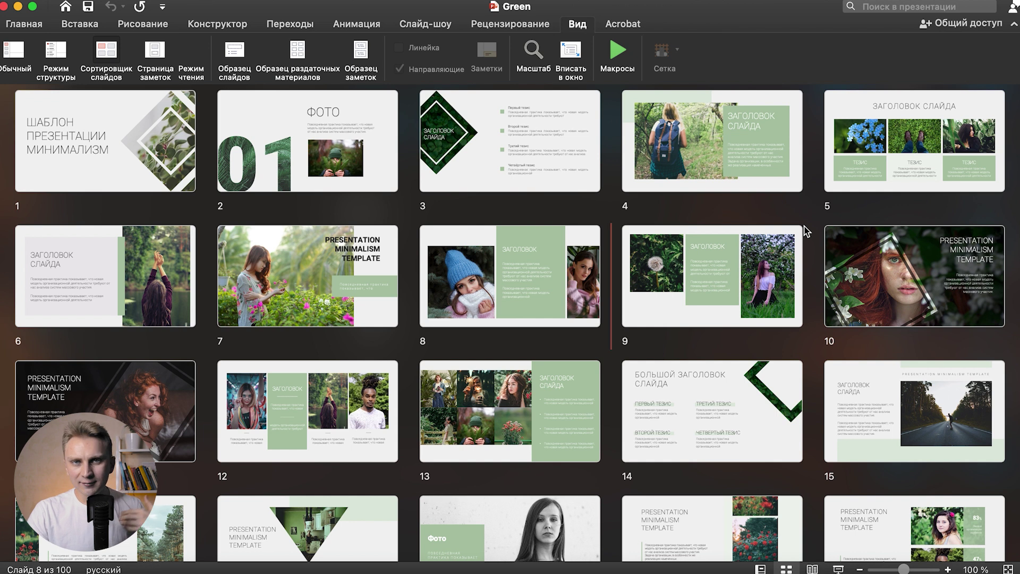
Scroll the Green deck's slide sorter through its infographic and chart slides to slide 100, 'СПАСИБО'.
scroll(806, 230, "down", 3)
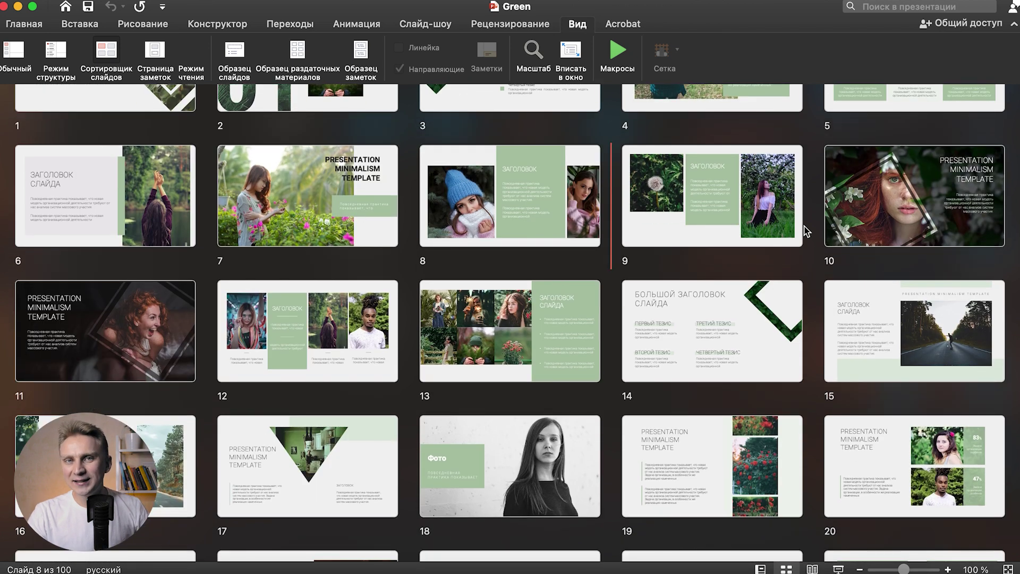
scroll(806, 230, "down", 2)
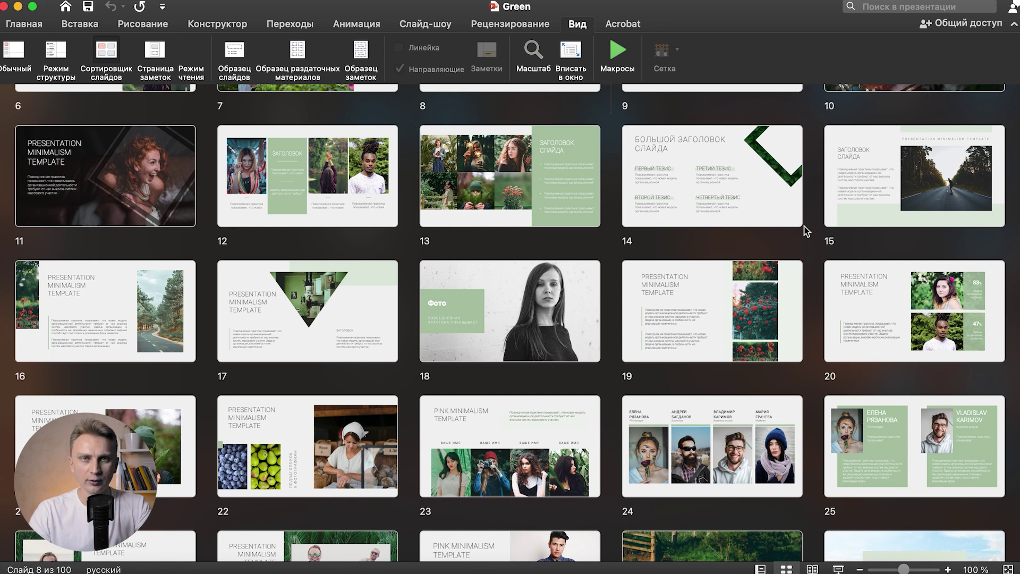
scroll(806, 230, "down", 5)
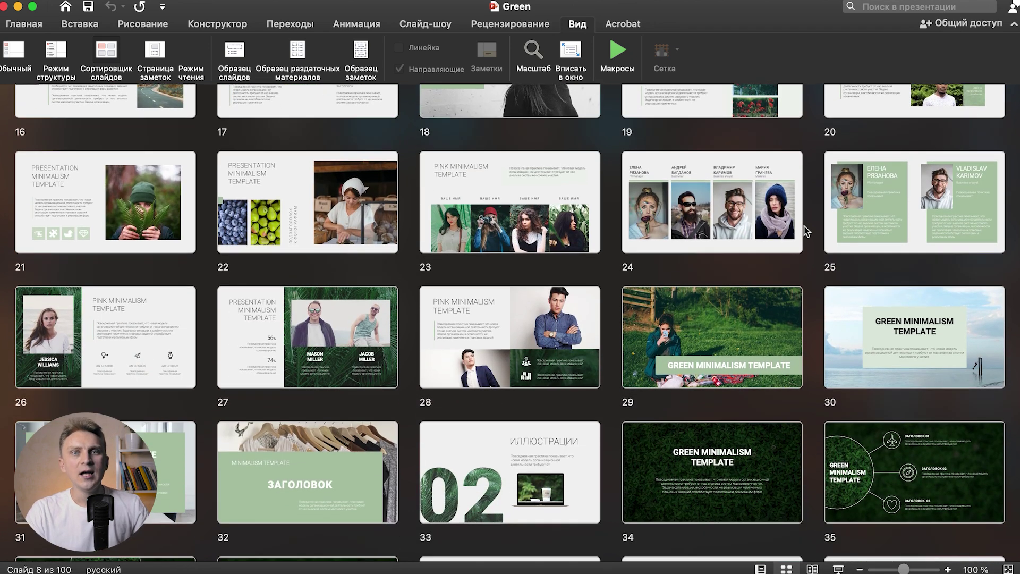
scroll(806, 230, "down", 1)
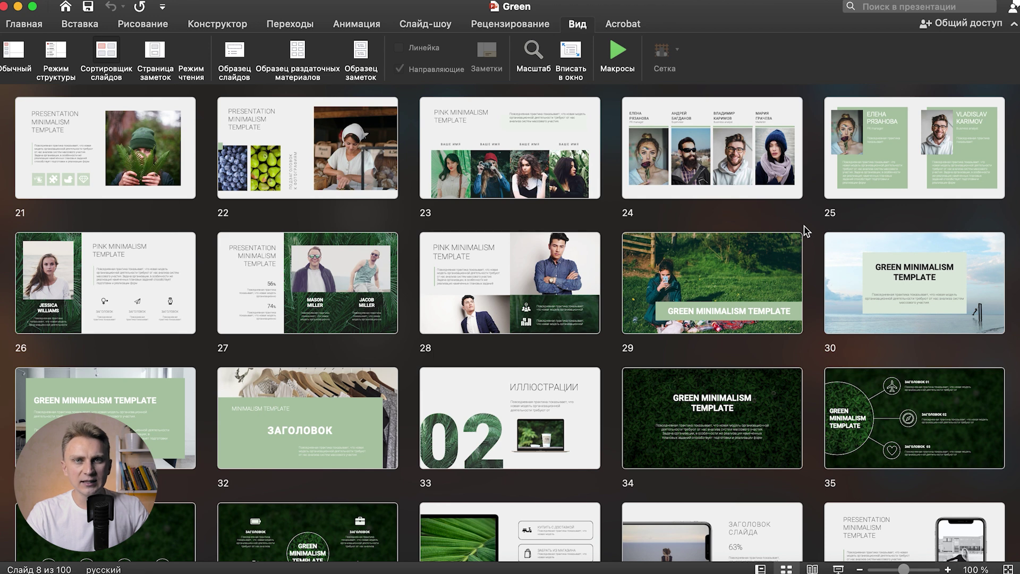
scroll(806, 230, "down", 5)
scroll(806, 230, "down", 5)
scroll(806, 230, "down", 4)
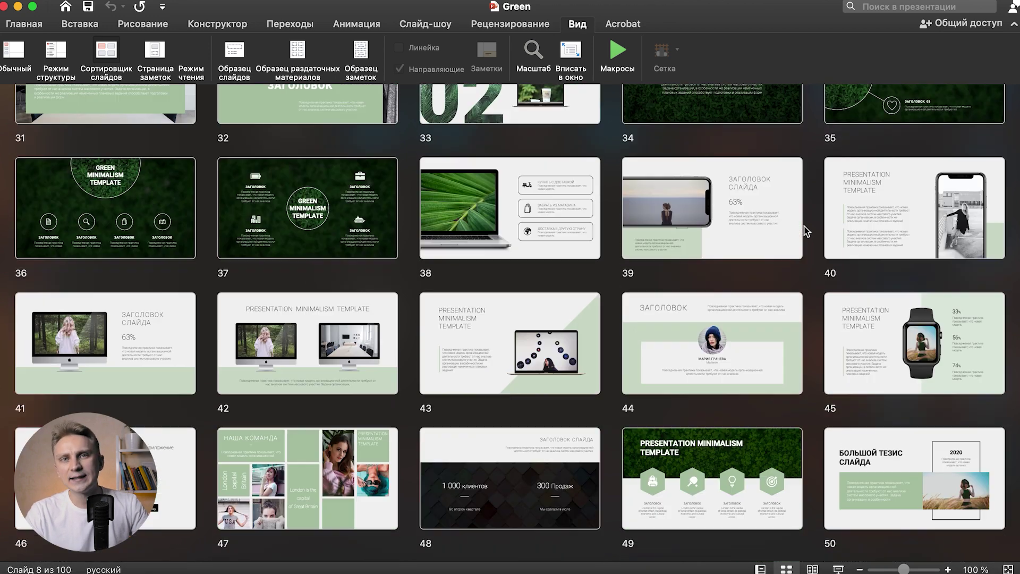
scroll(806, 230, "down", 15)
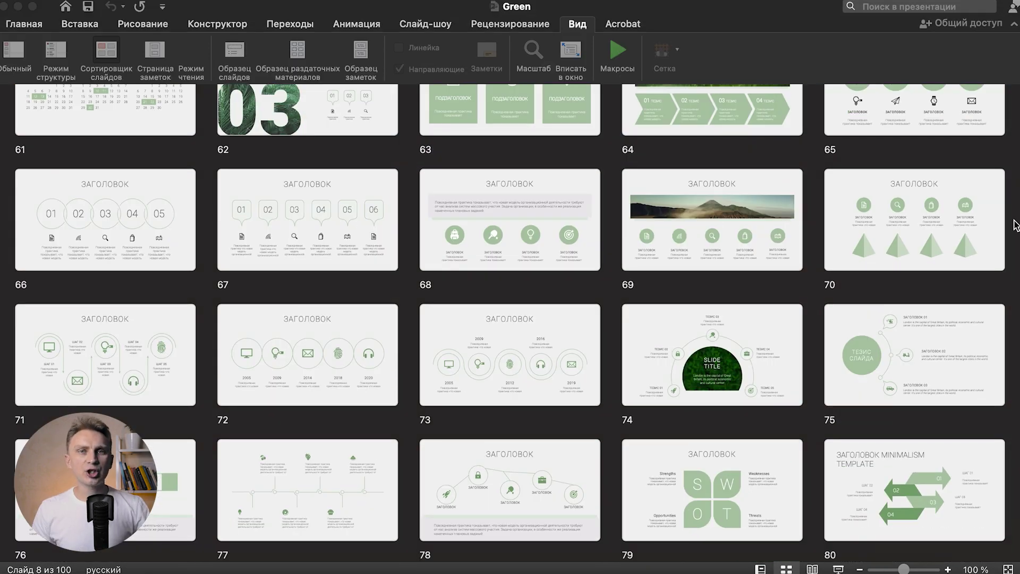
scroll(1015, 224, "down", 5)
scroll(1015, 225, "down", 5)
scroll(1016, 225, "down", 10)
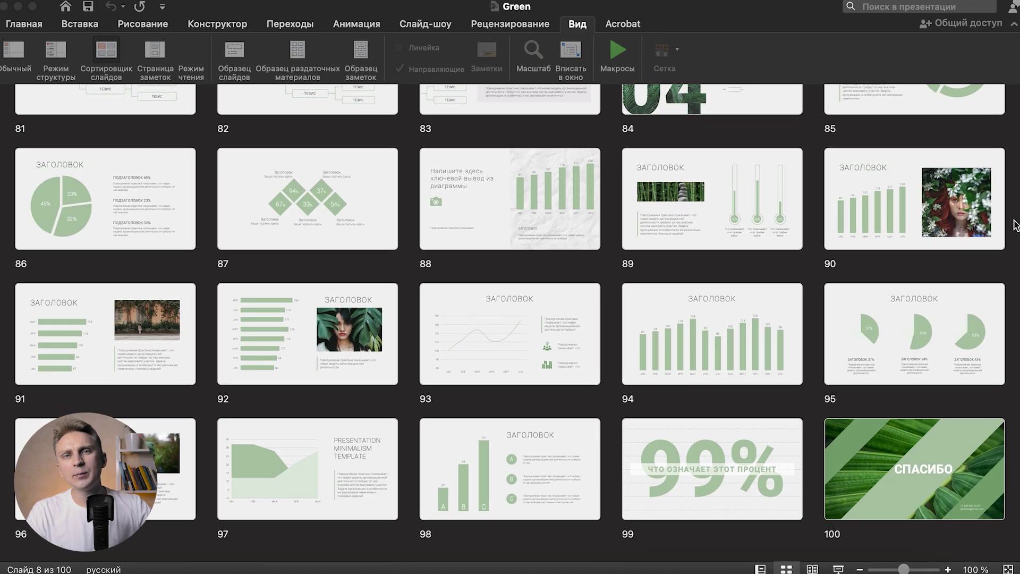
Return to the browser and browse the GraphicRiver PowerPoint Templates bestseller rows.
left_click(156, 570)
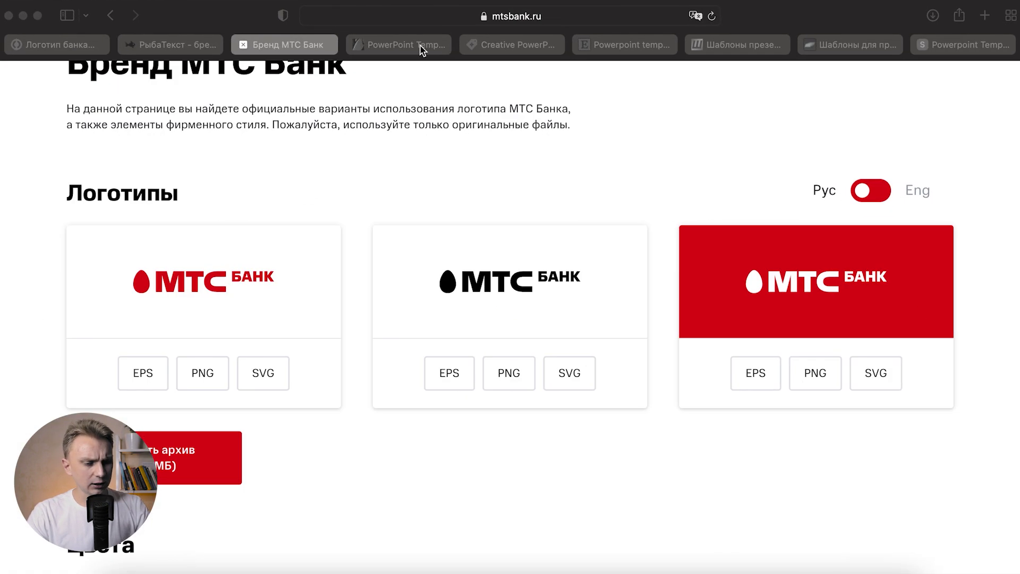
left_click(413, 43)
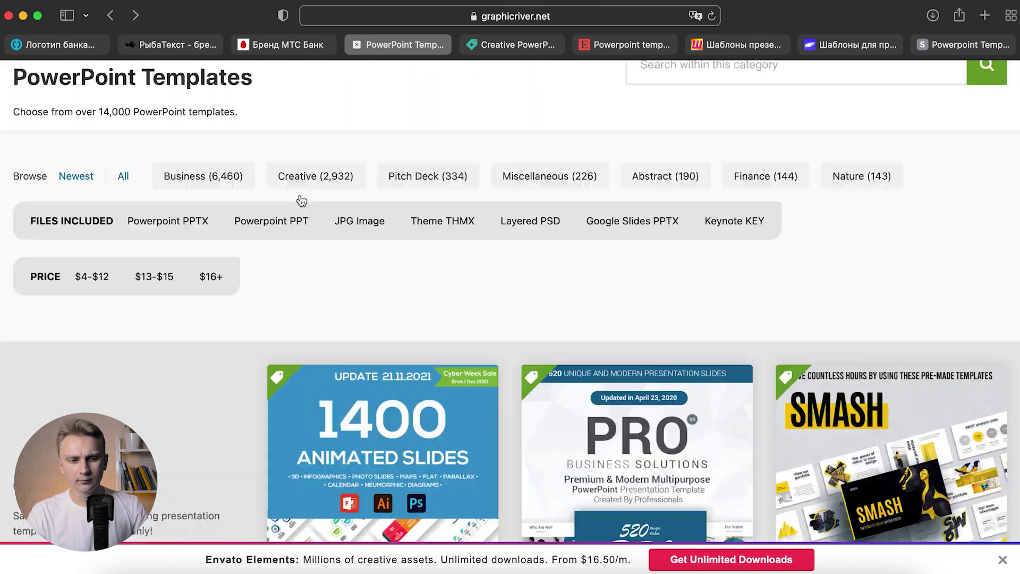
scroll(304, 281, "down", 5)
scroll(228, 285, "down", 4)
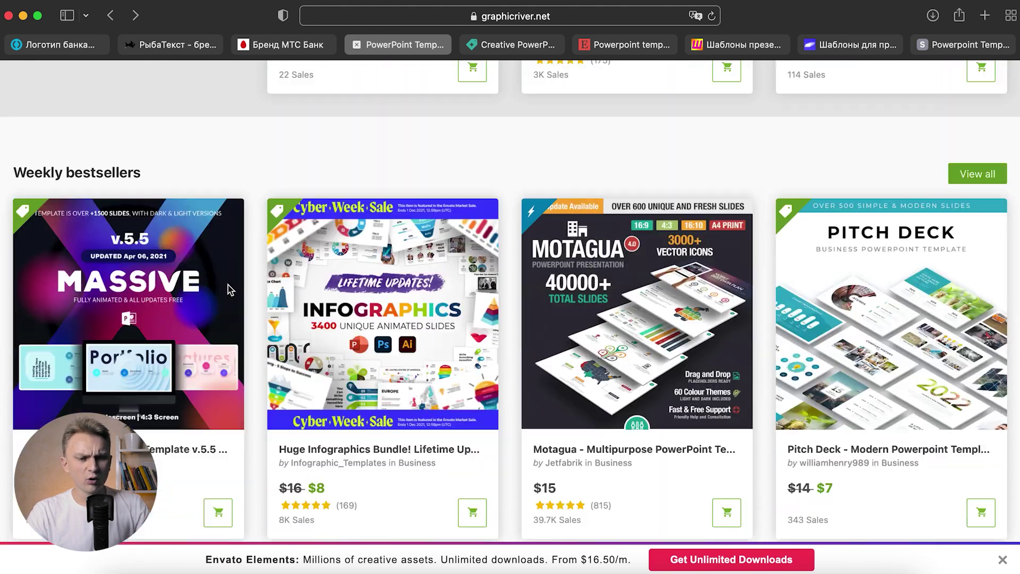
scroll(228, 285, "down", 6)
scroll(229, 289, "down", 4)
scroll(258, 314, "down", 1)
scroll(258, 314, "down", 4)
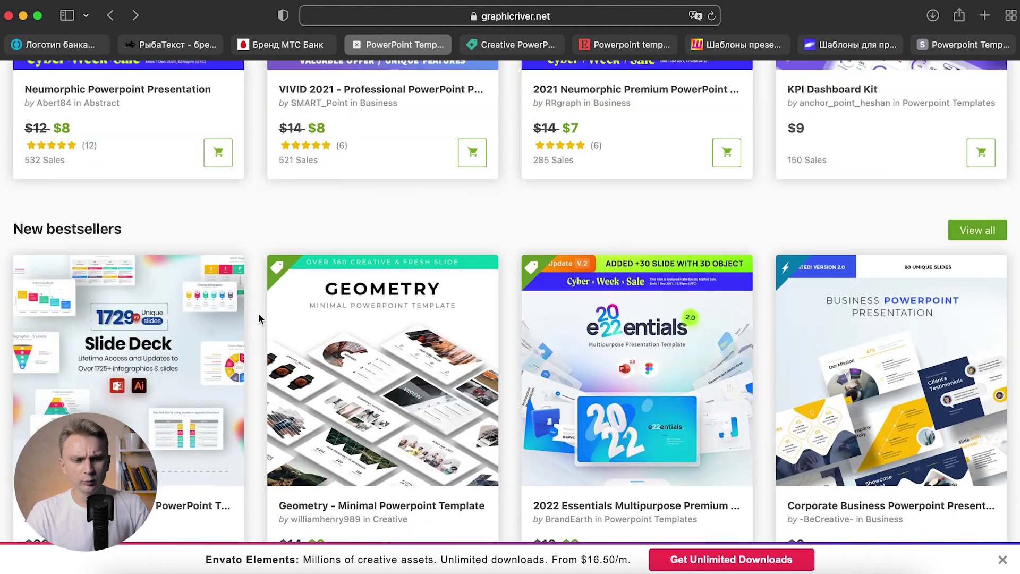
scroll(259, 314, "down", 2)
scroll(259, 314, "down", 1)
scroll(258, 313, "down", 3)
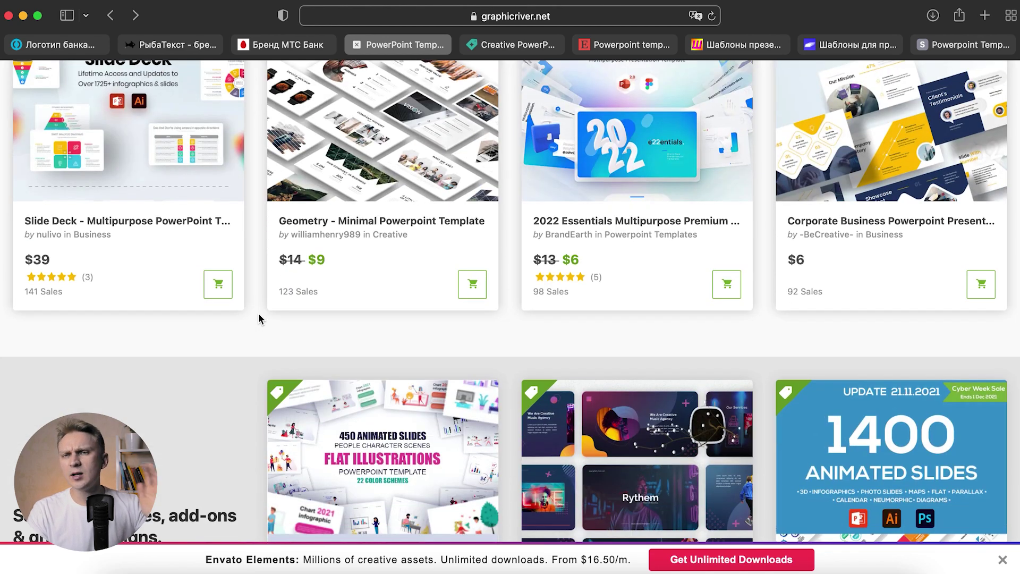
scroll(259, 313, "down", 2)
scroll(258, 314, "down", 2)
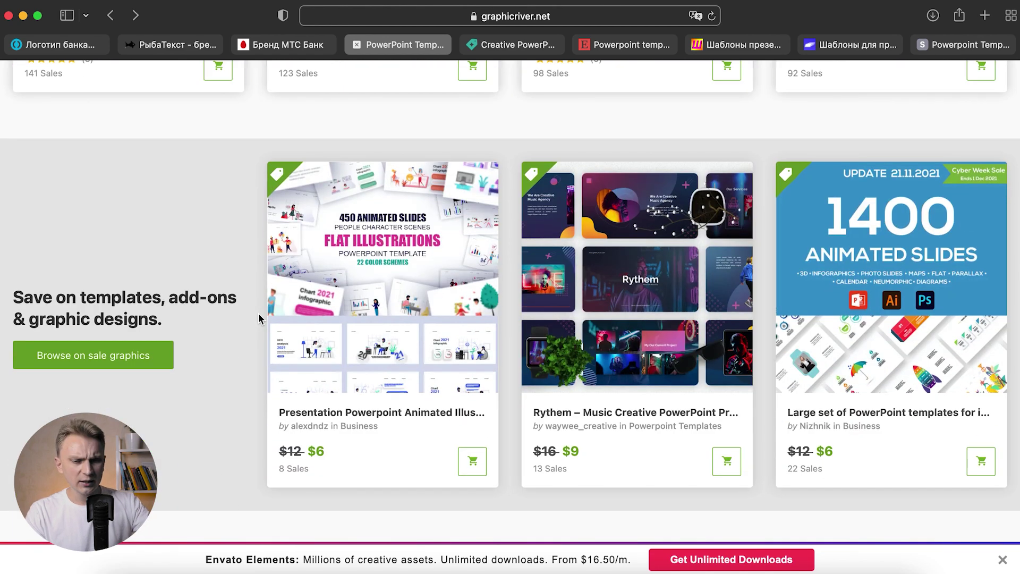
scroll(259, 314, "down", 3)
scroll(258, 314, "down", 3)
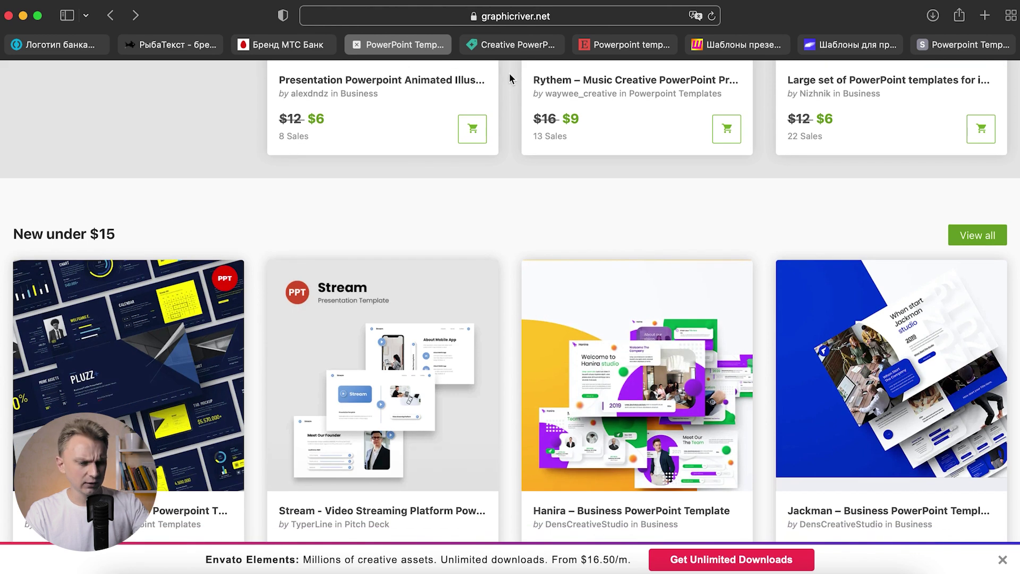
Browse Creative Market's priced PowerPoint presentation template listings.
left_click(510, 50)
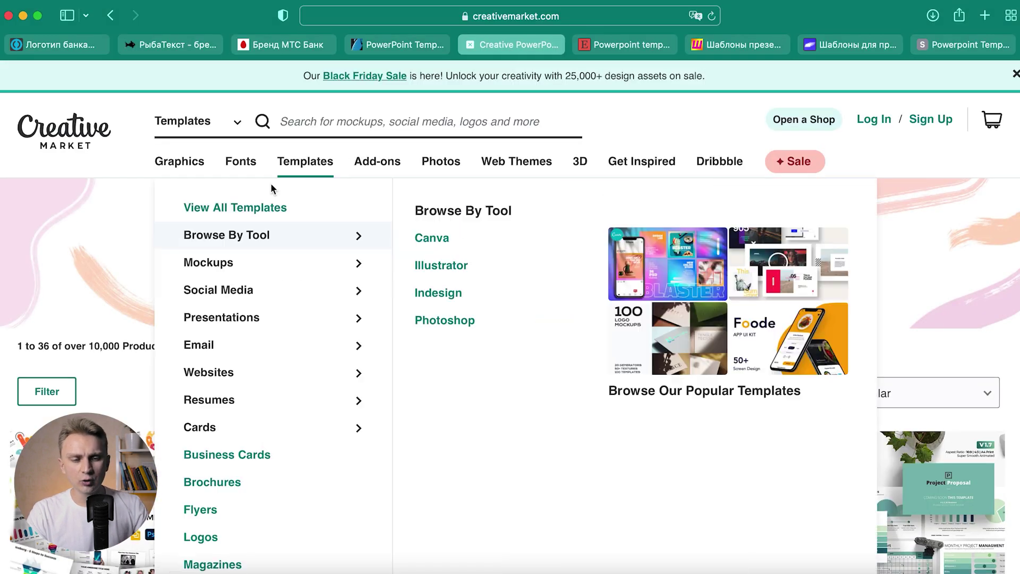
scroll(166, 257, "down", 1)
scroll(186, 271, "down", 3)
scroll(207, 284, "down", 4)
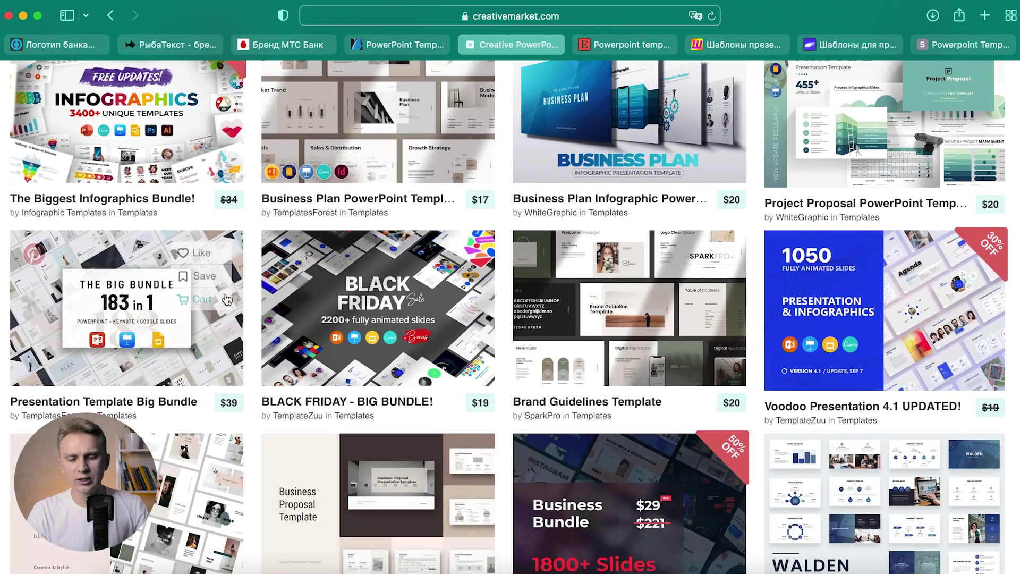
scroll(227, 300, "down", 3)
scroll(227, 299, "down", 6)
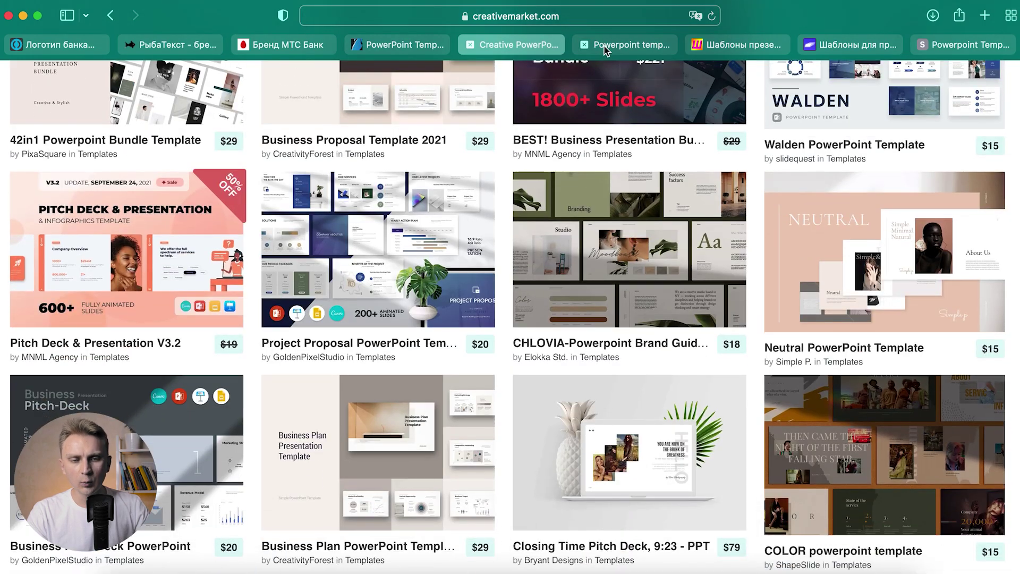
left_click(606, 50)
Scroll through Etsy's 5,453 PowerPoint template listings.
scroll(240, 221, "down", 4)
scroll(241, 222, "down", 1)
scroll(257, 247, "down", 3)
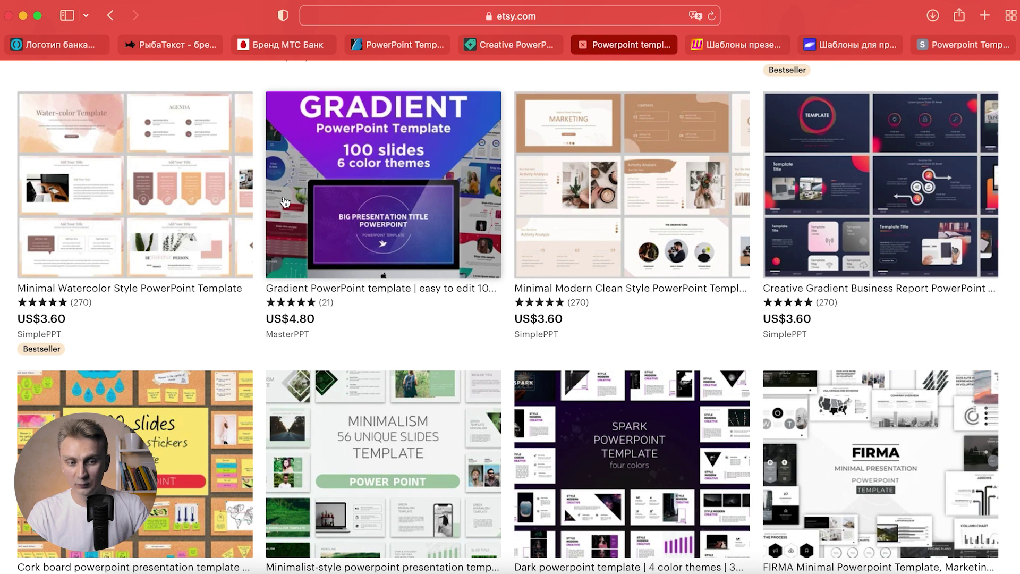
scroll(286, 201, "down", 2)
scroll(372, 223, "down", 3)
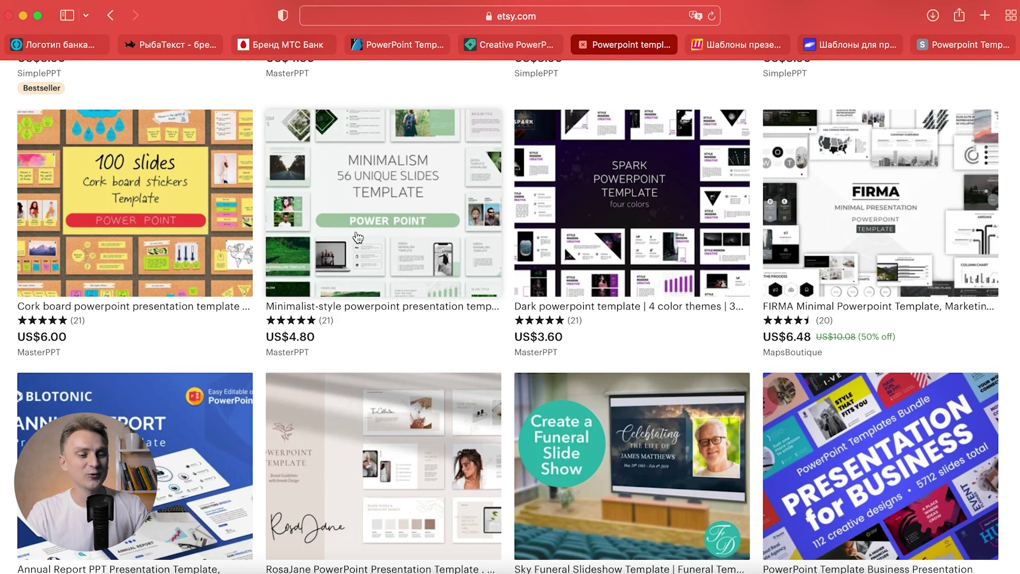
scroll(393, 244, "down", 1)
scroll(378, 266, "down", 1)
scroll(361, 287, "down", 2)
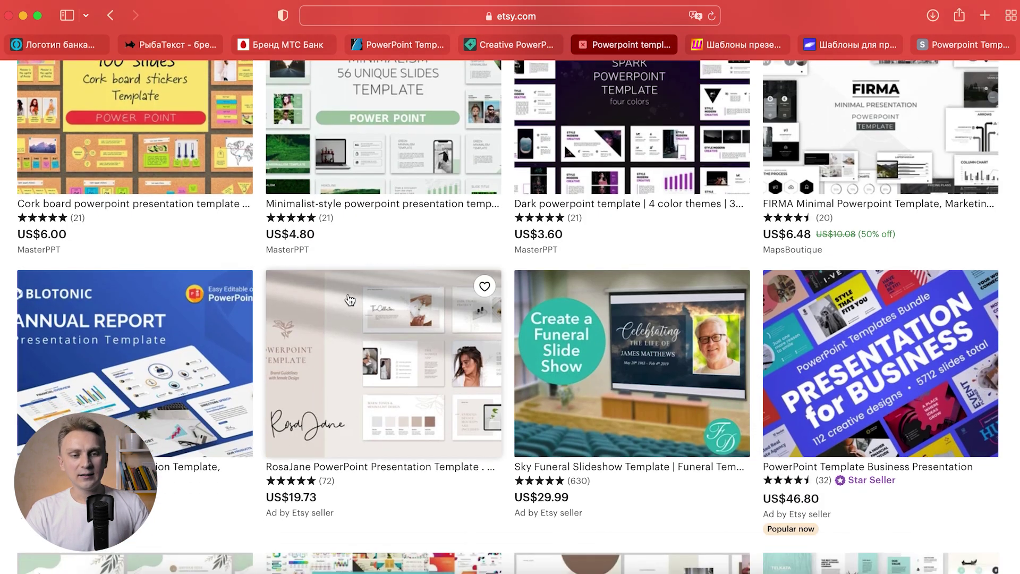
Scroll back up the Etsy results and bring up the GoodSlide slides and infographics site.
scroll(350, 301, "up", 10)
scroll(350, 300, "up", 5)
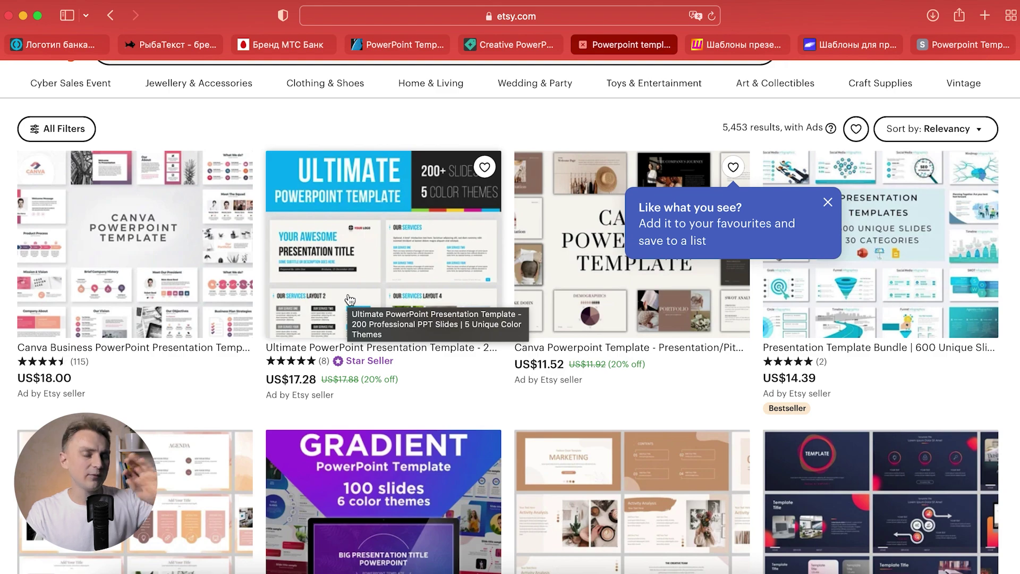
left_click(738, 45)
left_click(850, 45)
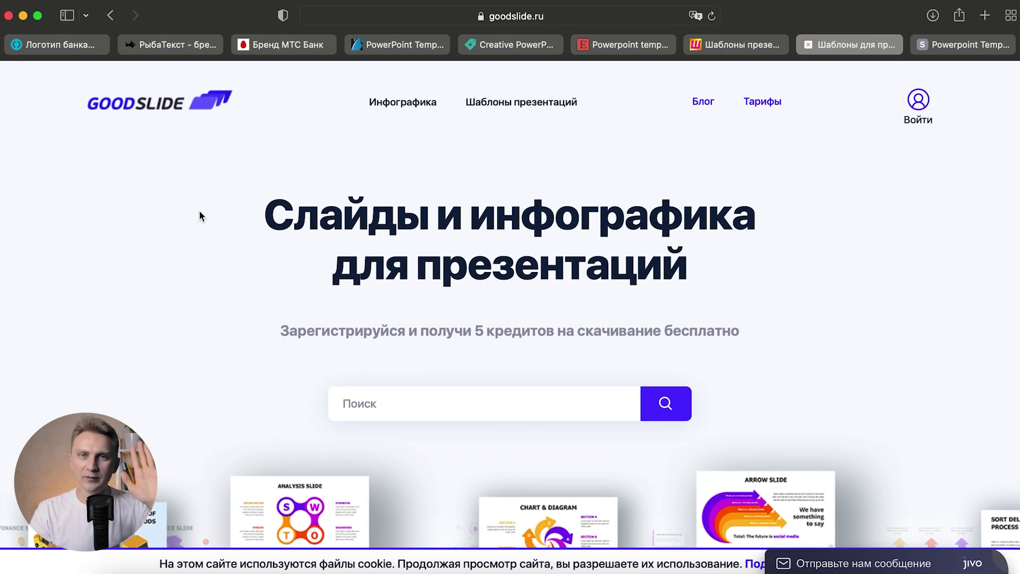
Browse GoodSlide's Популярные работы grid of 1-credit infographic slides, then move to SlideSeller's listings.
scroll(175, 218, "down", 3)
scroll(152, 230, "down", 4)
scroll(143, 238, "down", 5)
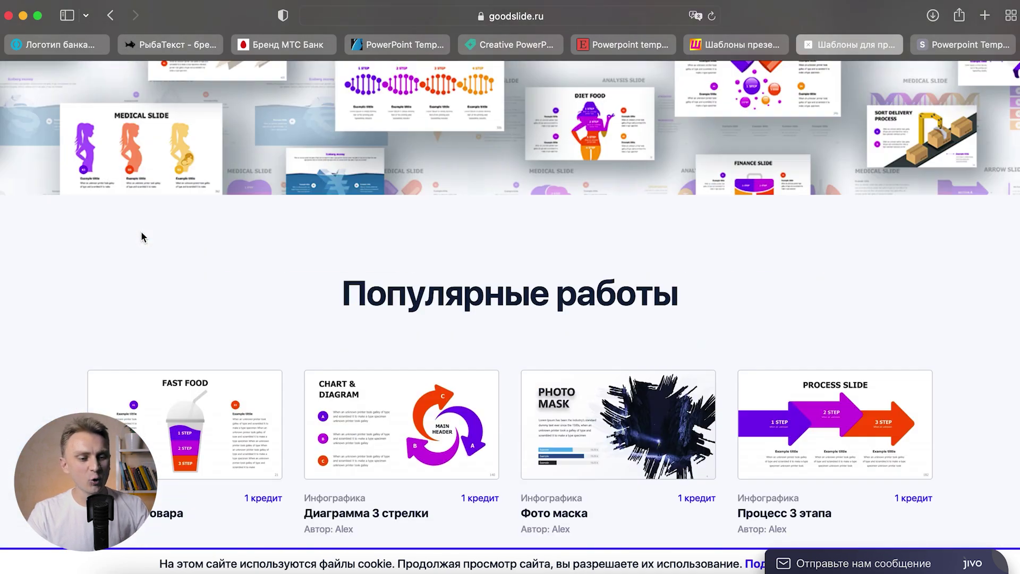
scroll(143, 237, "down", 4)
scroll(143, 238, "down", 2)
scroll(143, 238, "down", 1)
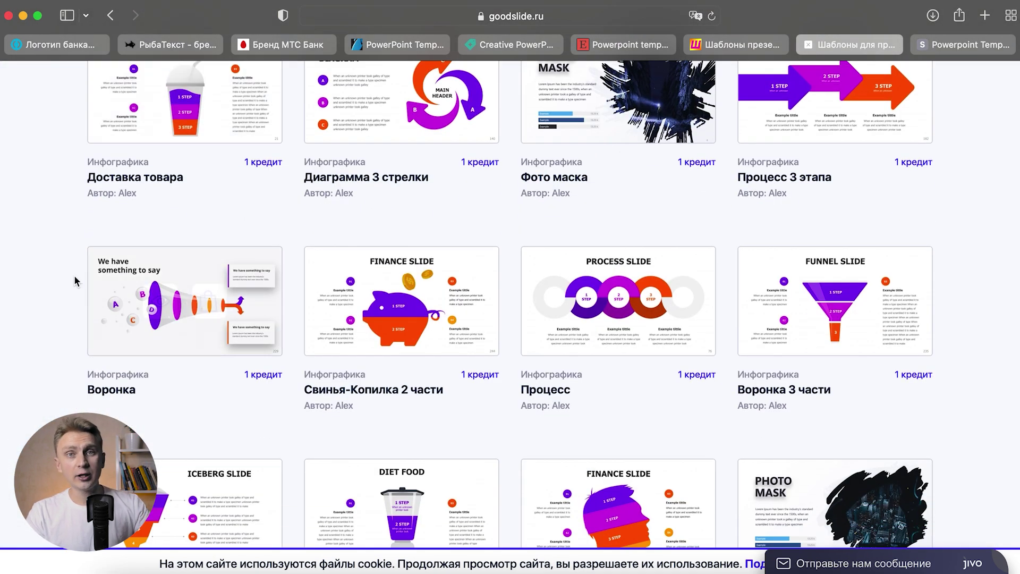
scroll(74, 281, "down", 5)
scroll(75, 280, "down", 3)
scroll(75, 281, "down", 3)
scroll(74, 281, "up", 10)
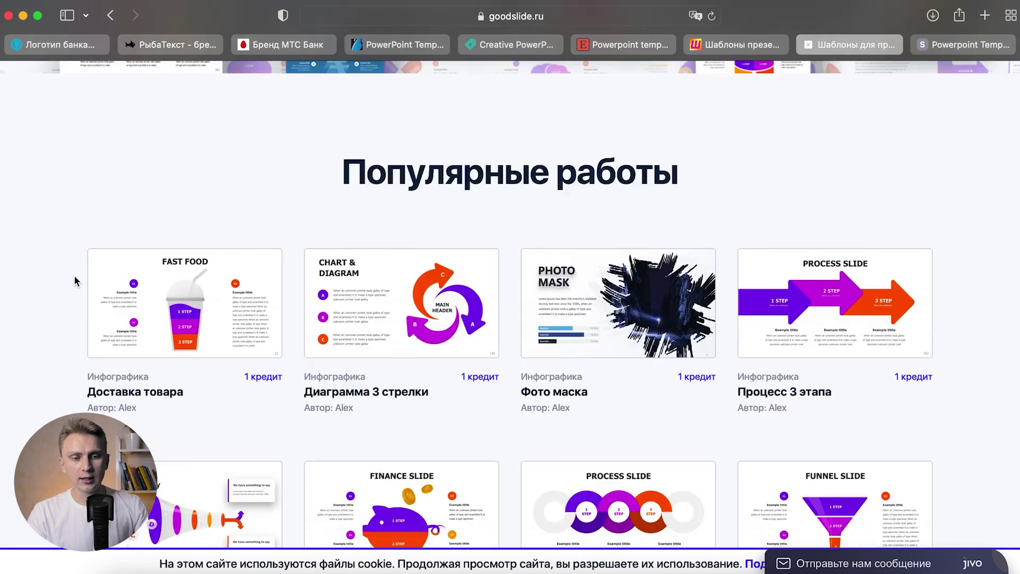
scroll(74, 280, "down", 1)
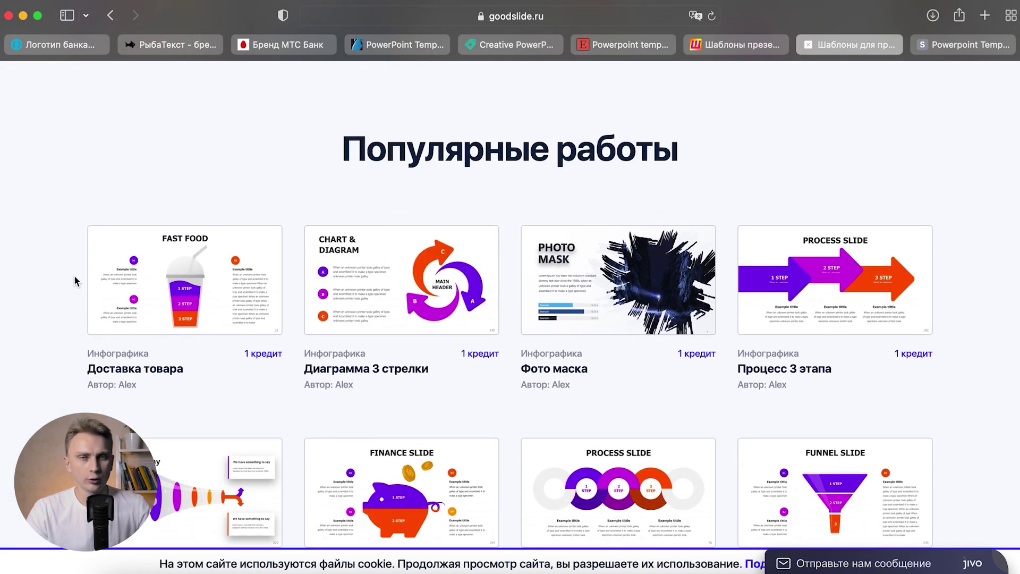
key("ctrl+Tab")
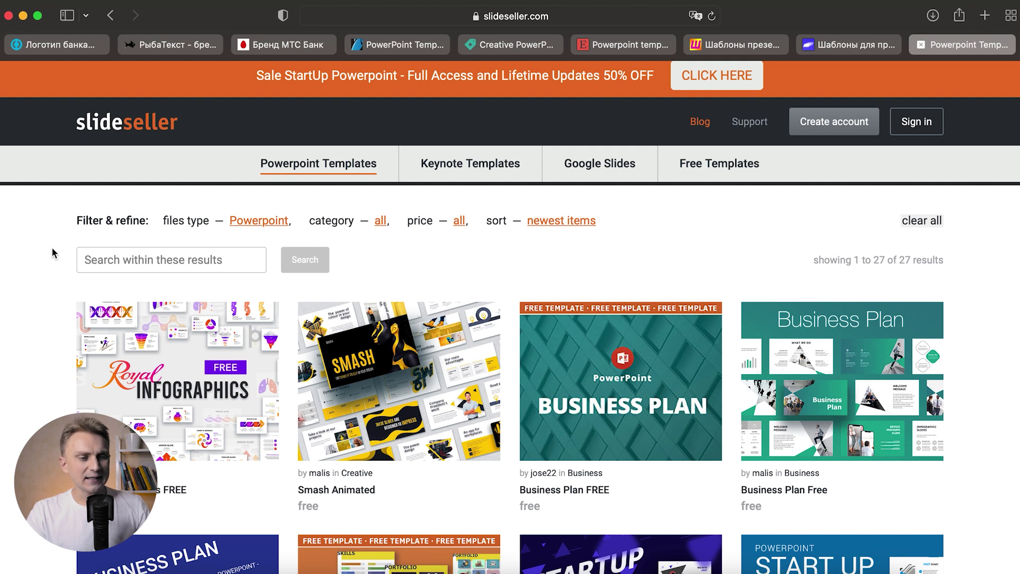
scroll(52, 250, "down", 5)
scroll(52, 249, "down", 1)
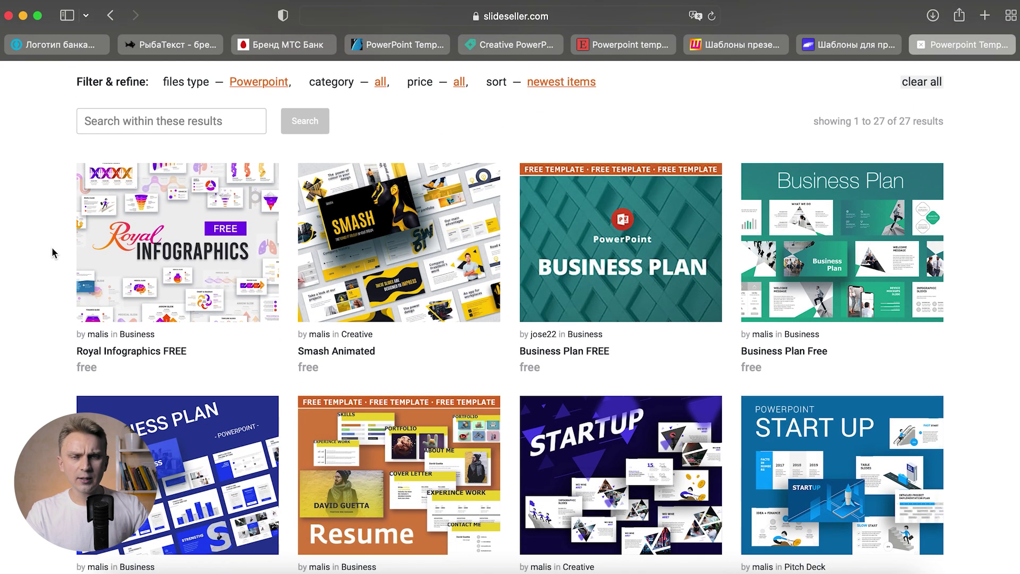
scroll(61, 301, "up", 2)
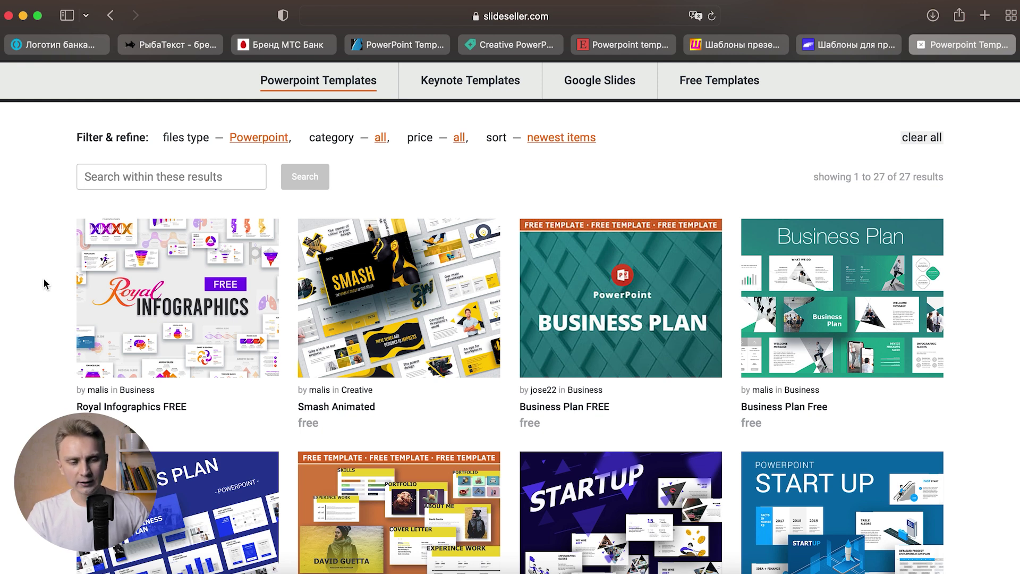
scroll(46, 284, "down", 3)
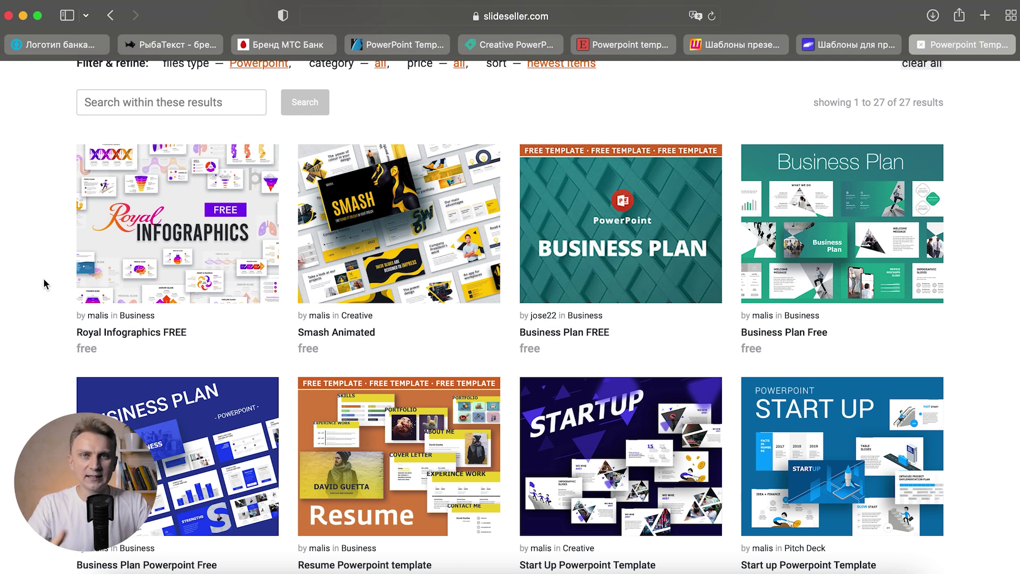
scroll(45, 285, "down", 1)
scroll(45, 284, "down", 2)
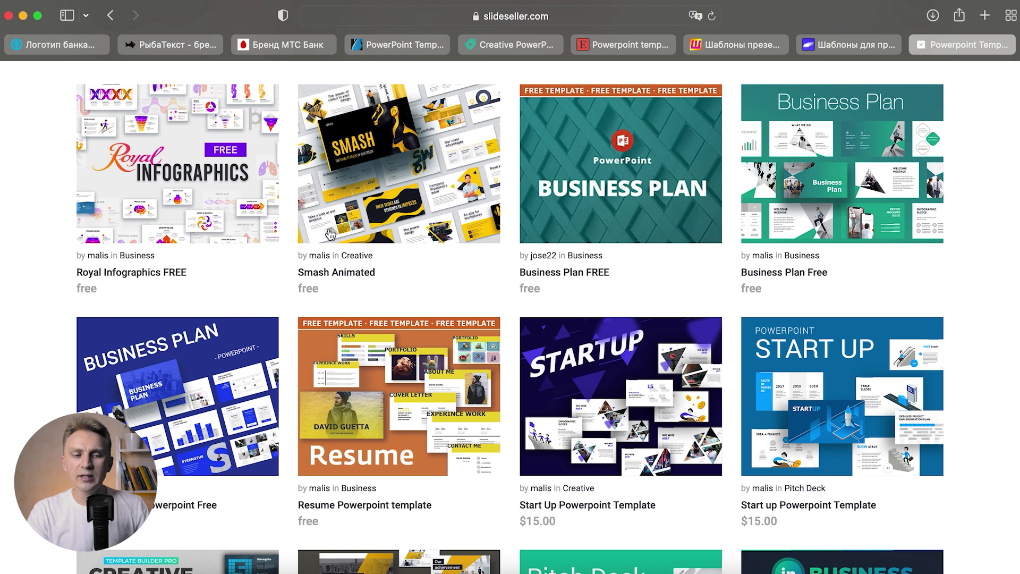